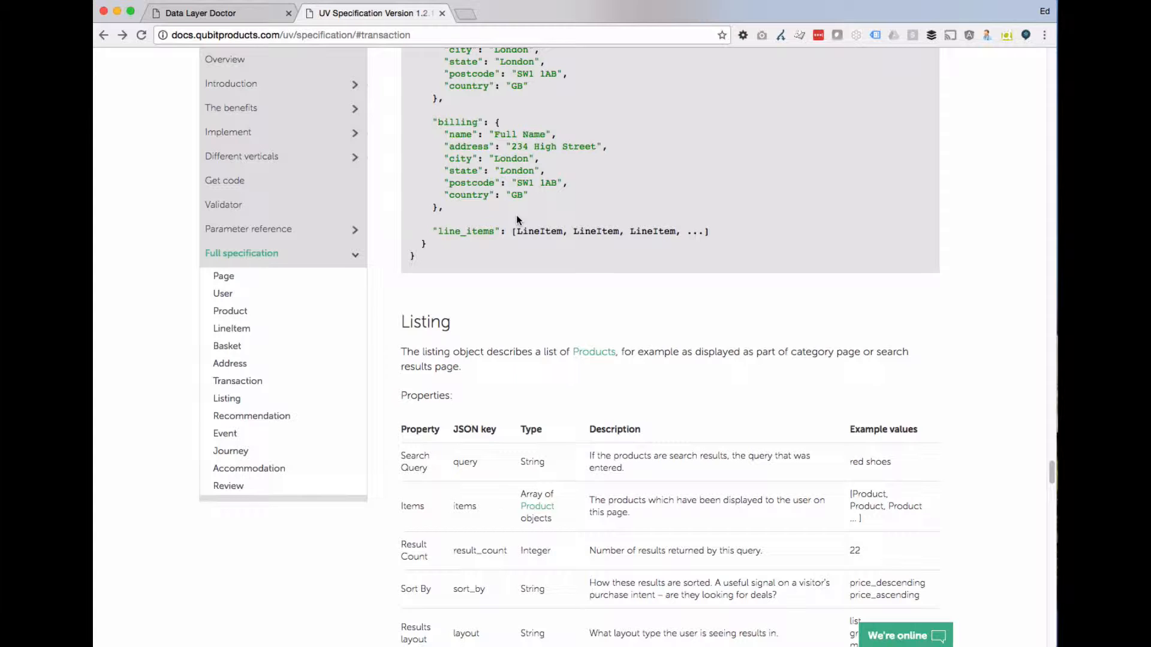
# - Switch to Data Layer Doctor and start a new project named Qubit
pyautogui.scroll(5, 426, 139)
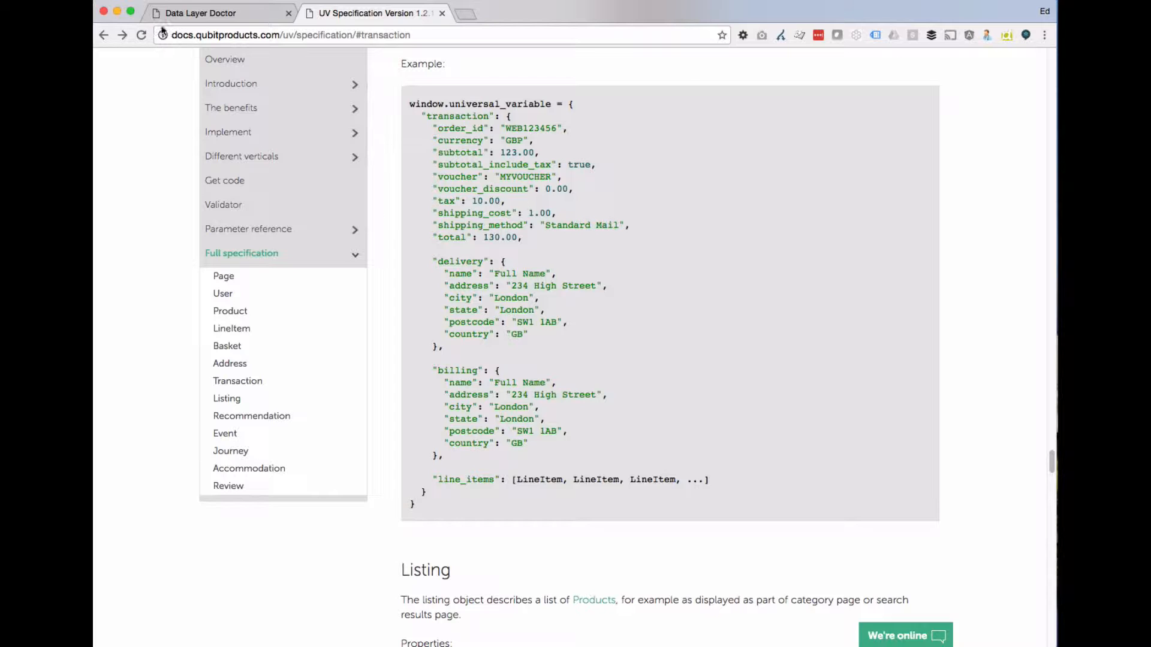
pyautogui.click(183, 14)
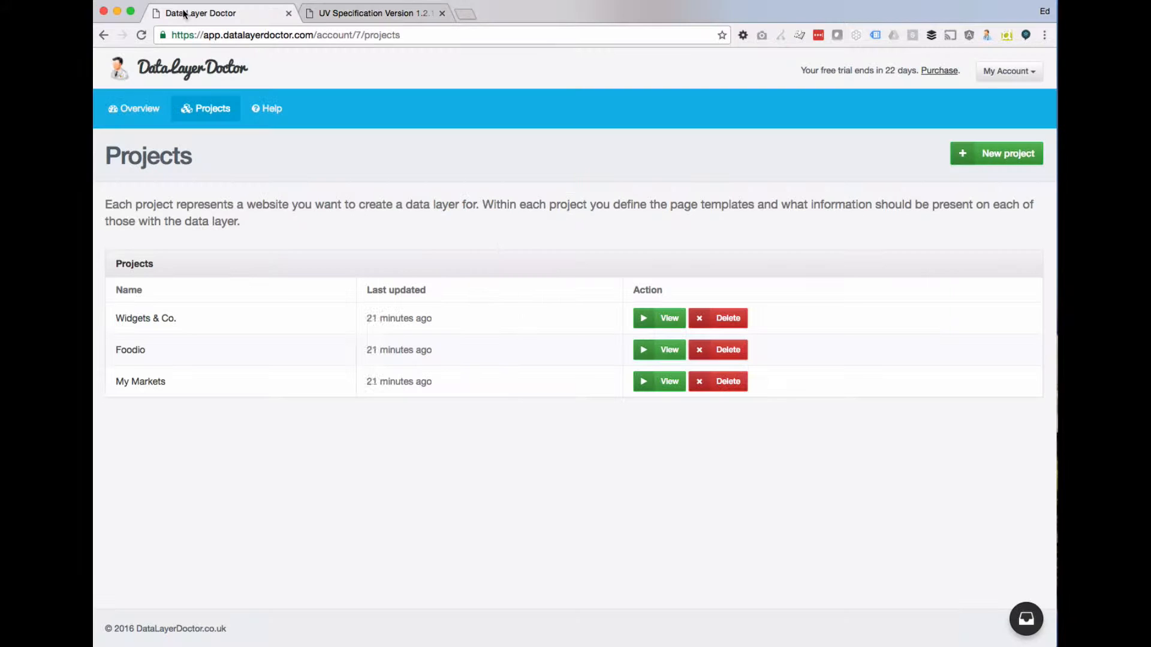
pyautogui.click(997, 159)
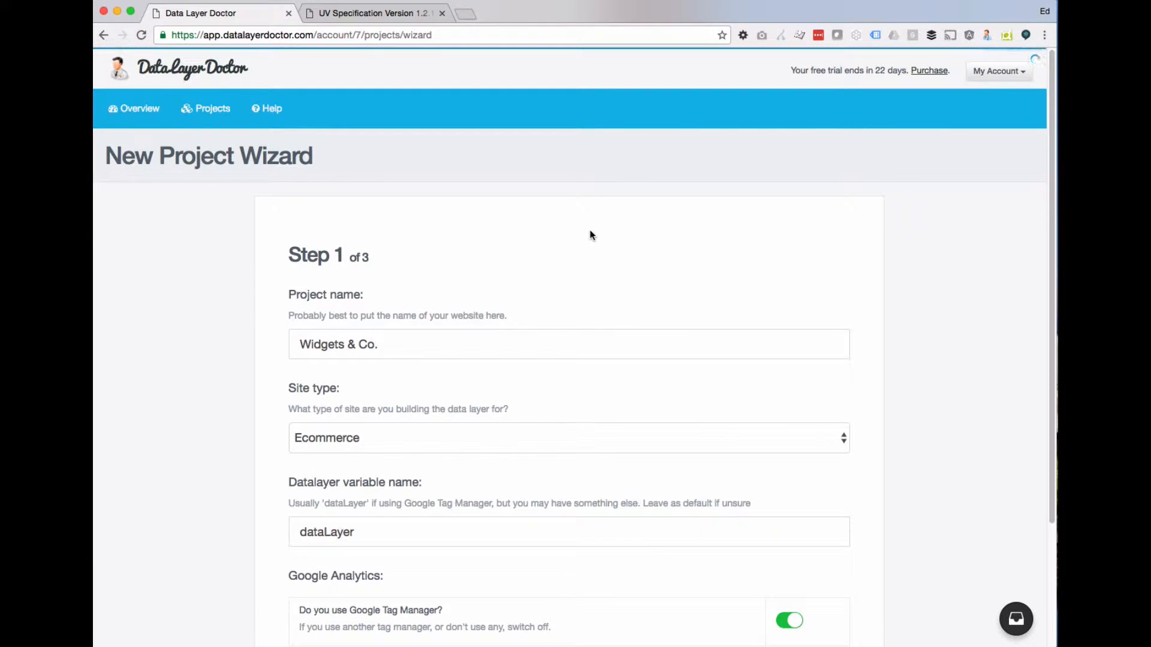
pyautogui.tripleClick(381, 339)
pyautogui.write('Q')
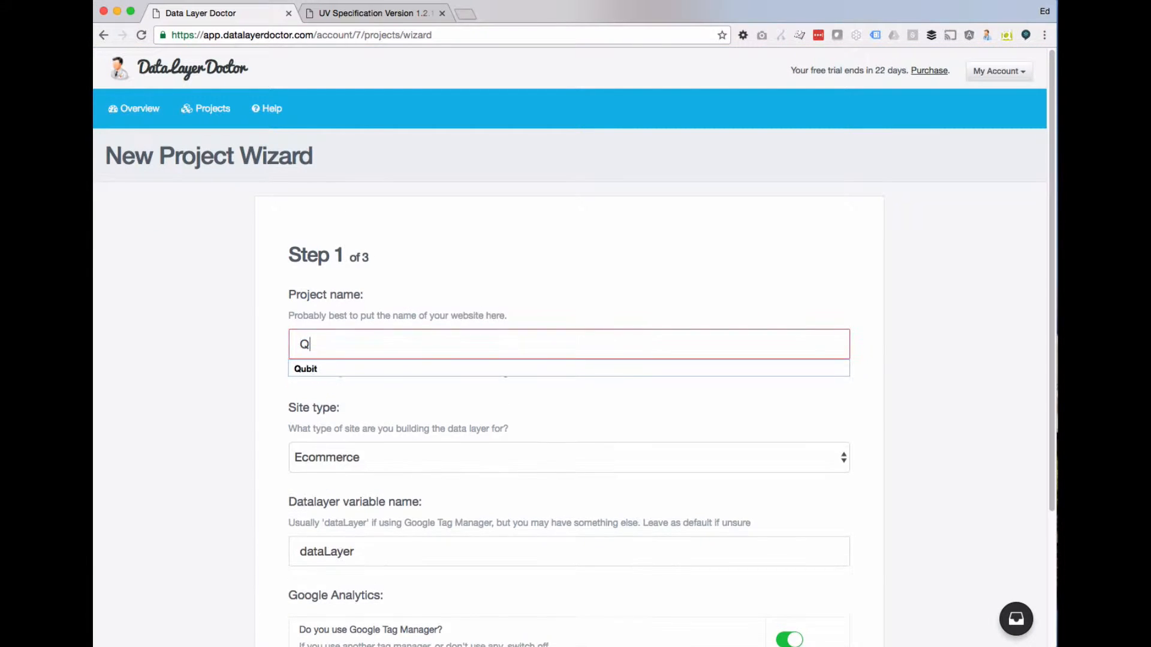
pyautogui.write('ubit')
pyautogui.scroll(-2, 204, 345)
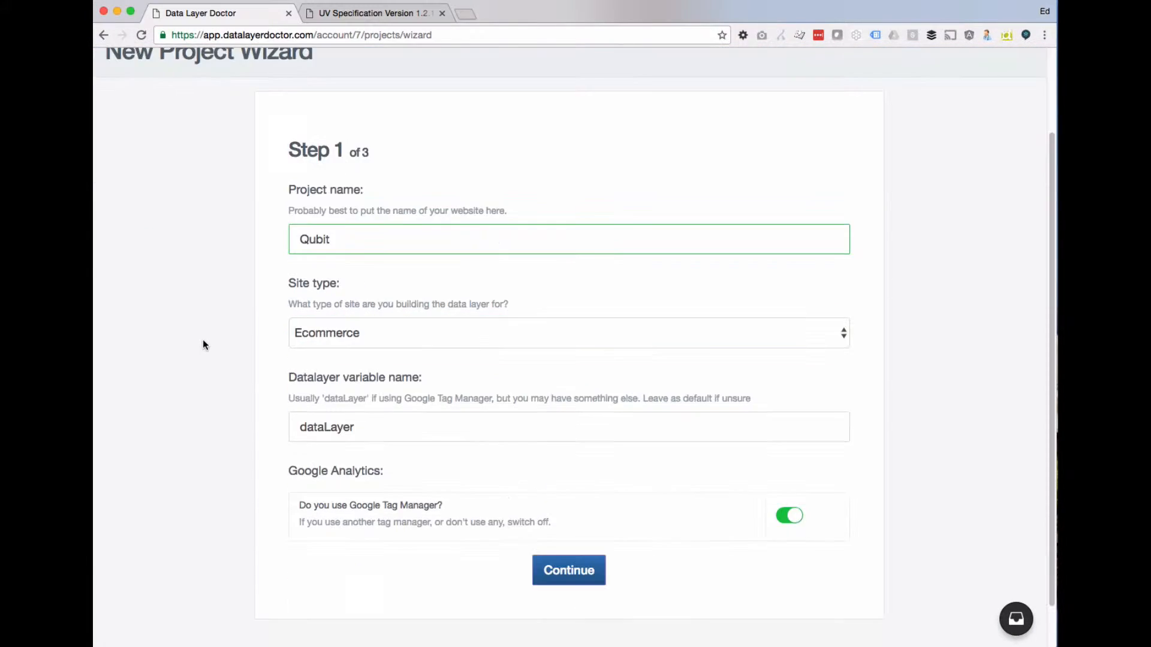
# - Set the new project's site type to Basic and its data layer variable name to universal_variable
pyautogui.click(311, 326)
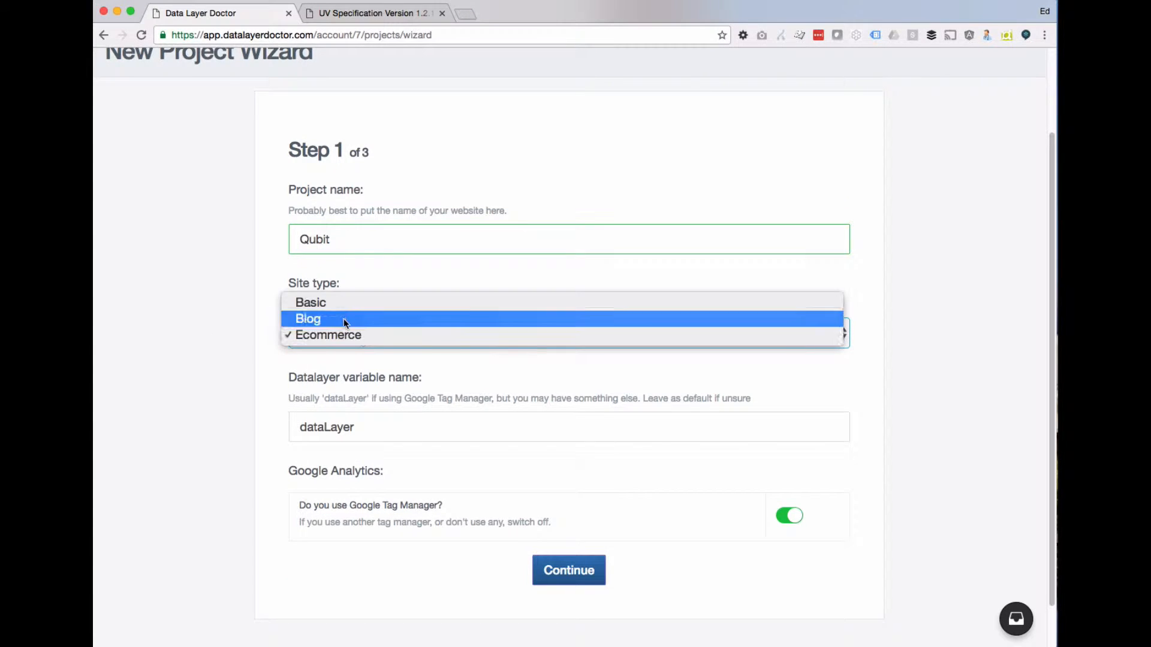
pyautogui.click(344, 303)
pyautogui.doubleClick(352, 432)
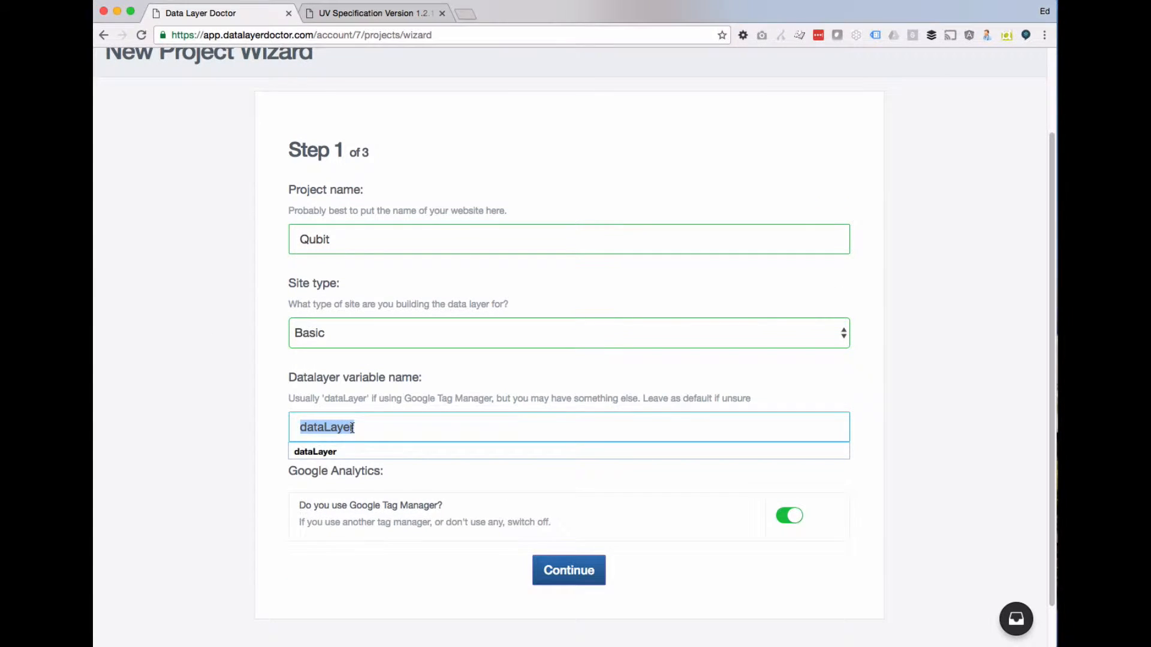
pyautogui.write('univer')
pyautogui.press('Down')
pyautogui.press('Return')
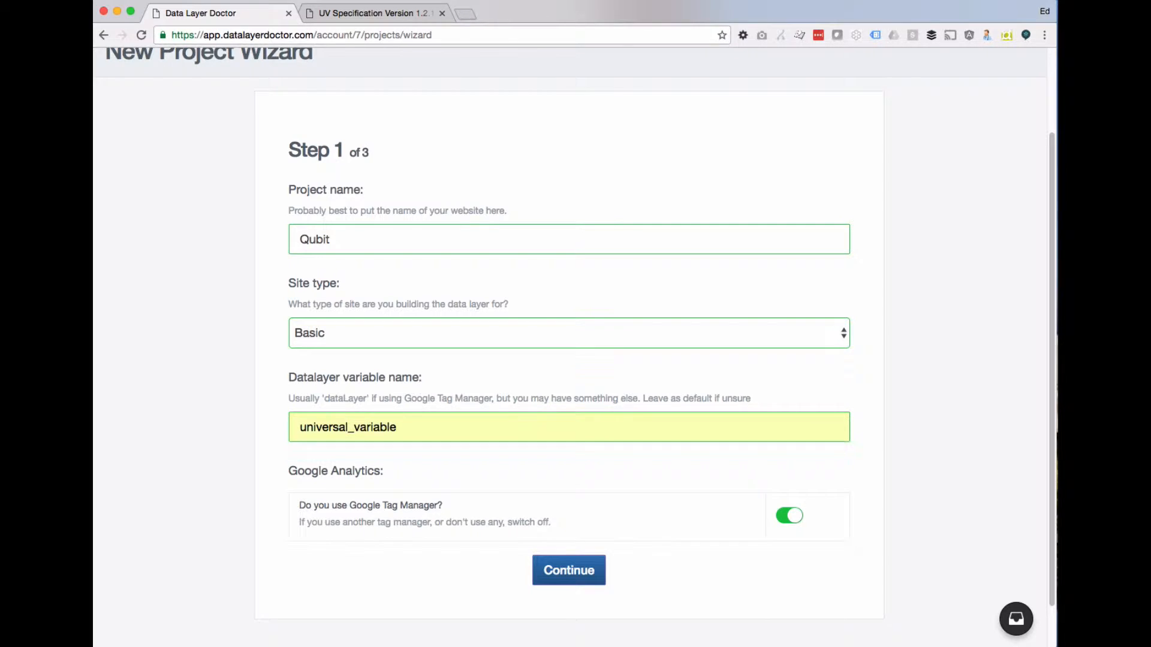
# - Check the data layer variable name against the transaction example in the UV specification and return to the project wizard
pyautogui.click(358, 13)
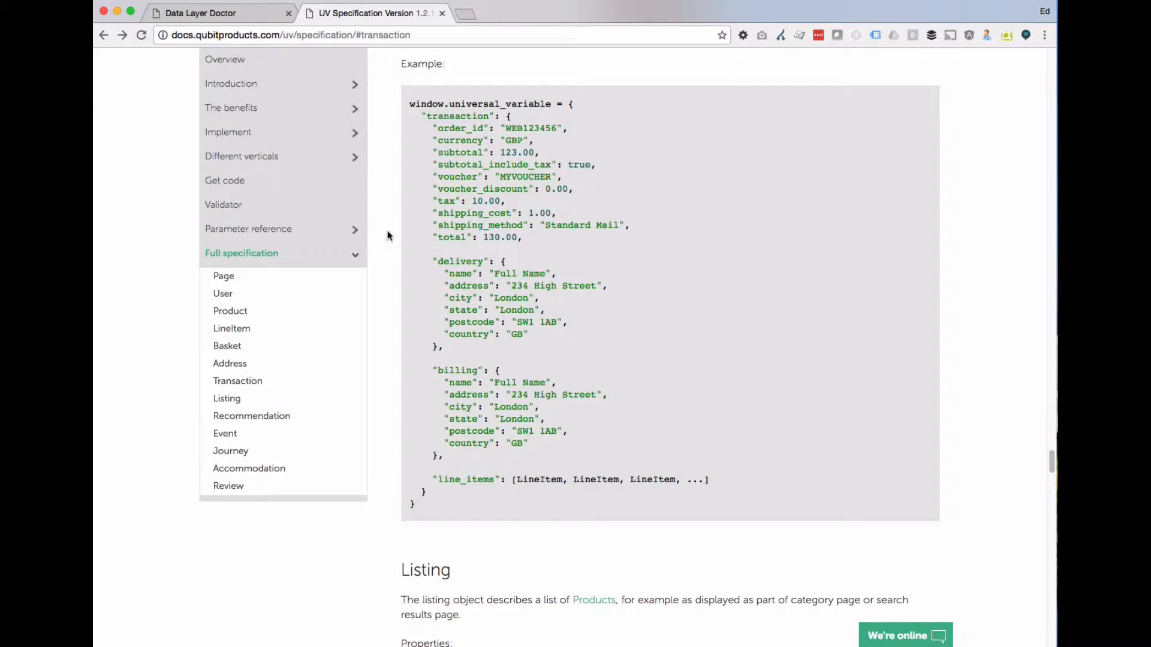
pyautogui.moveTo(450, 104); pyautogui.dragTo(551, 103)
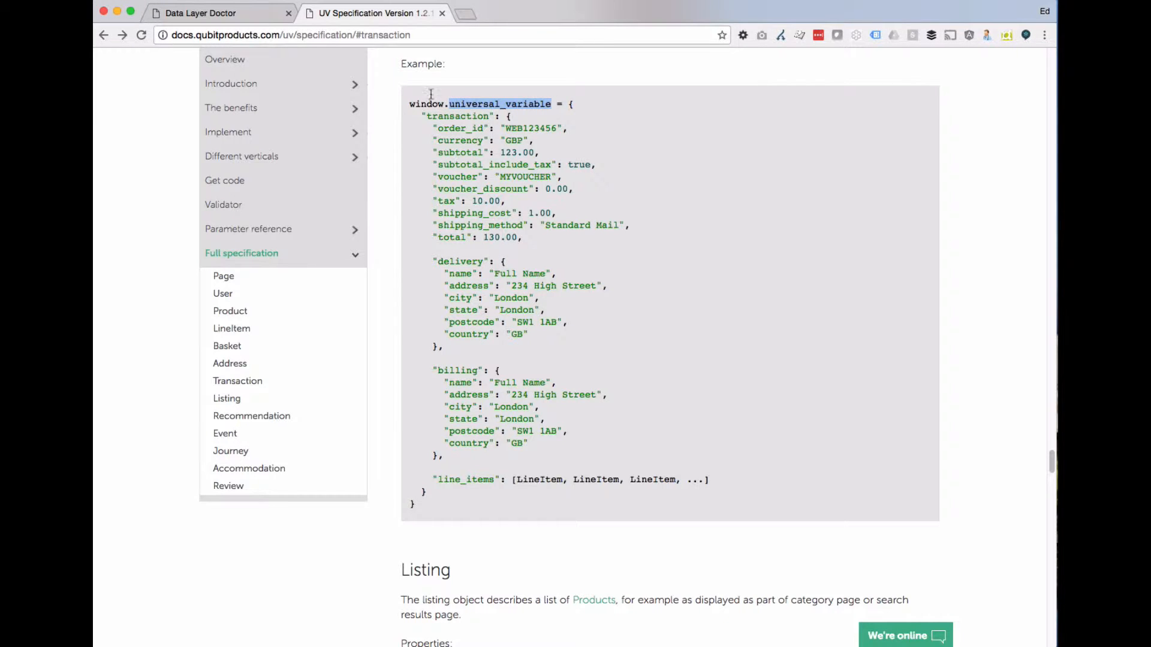
pyautogui.click(215, 14)
# - Continue to the page type selection, turn off the preselected page types including Home, and finish creating the project
pyautogui.scroll(-1, 370, 483)
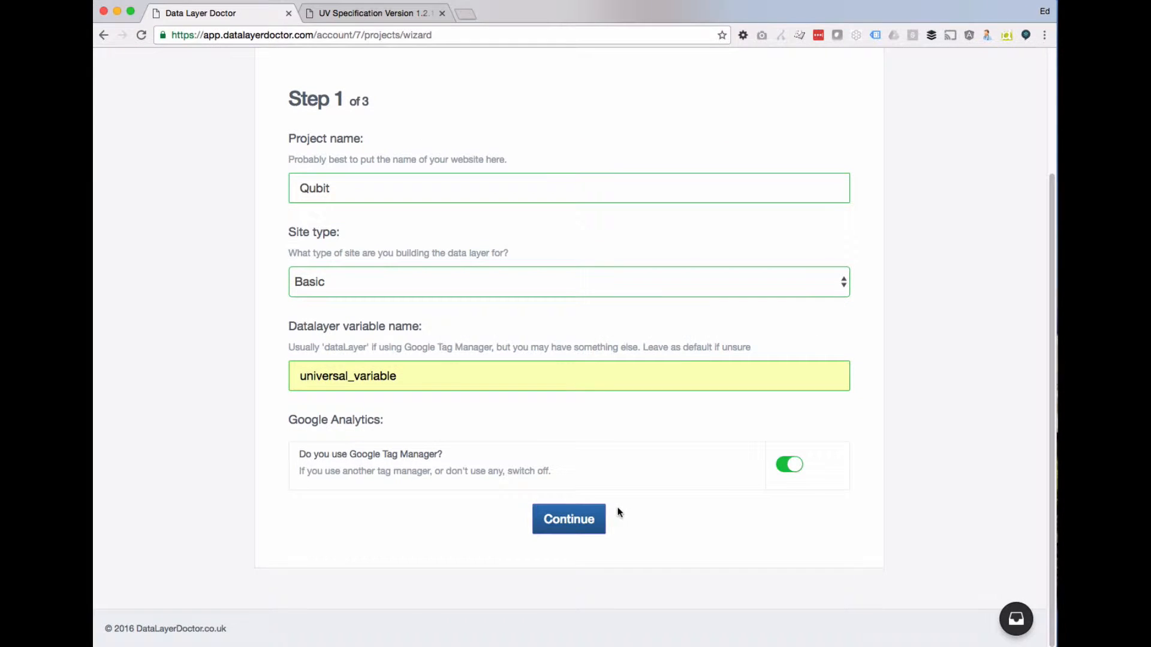
pyautogui.click(591, 513)
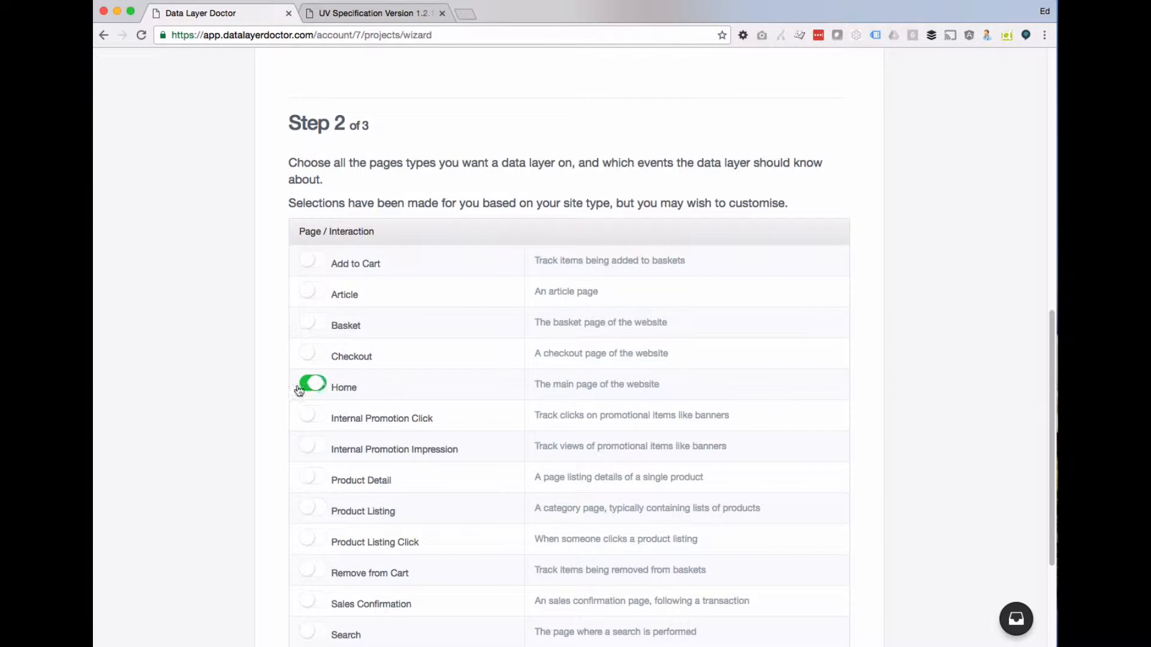
pyautogui.click(299, 391)
pyautogui.scroll(-3, 236, 422)
pyautogui.click(313, 474)
pyautogui.click(596, 527)
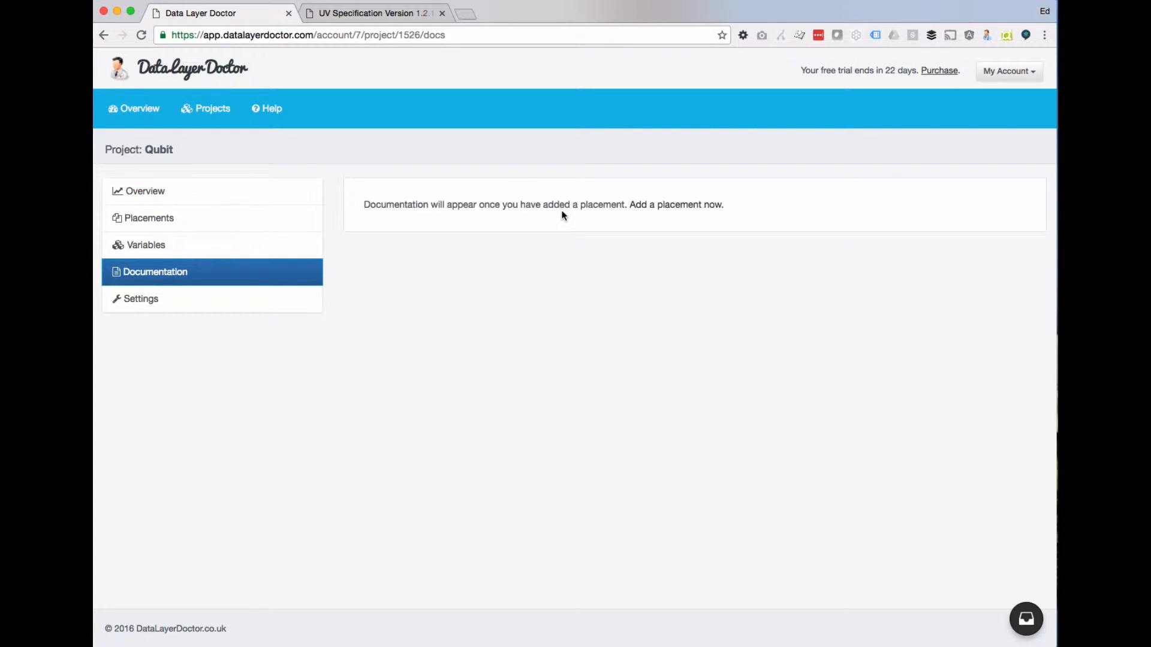
# - Create a new placement with the Sales Confirmation Page trigger and name it Order Confirmation
pyautogui.click(160, 219)
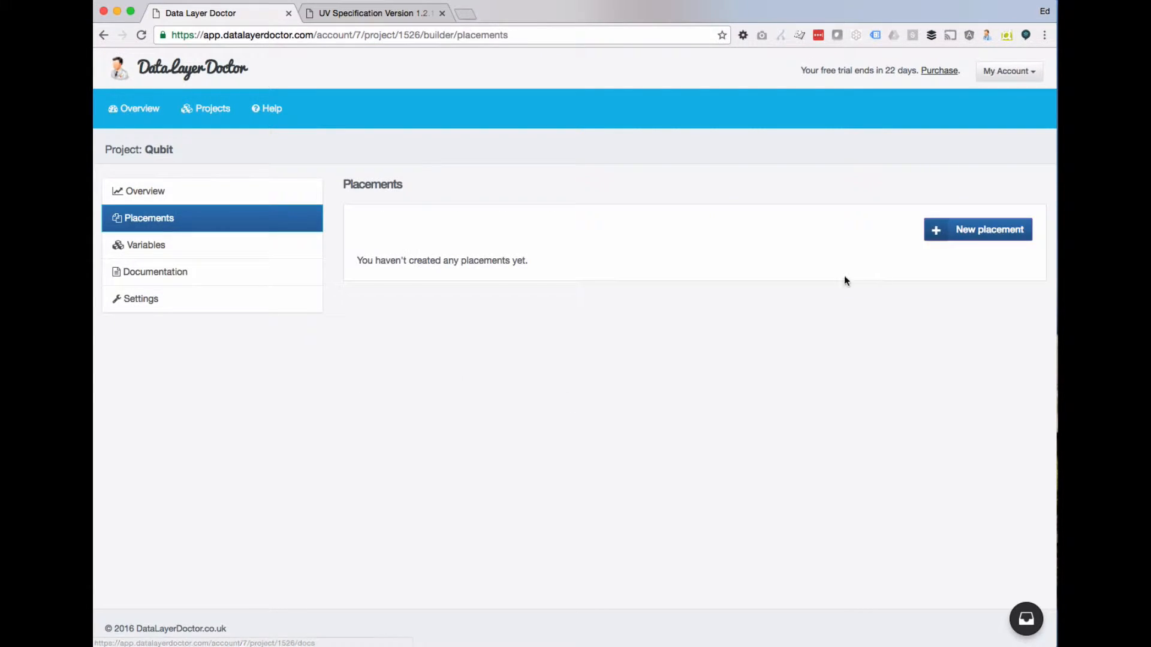
pyautogui.click(984, 230)
pyautogui.click(680, 353)
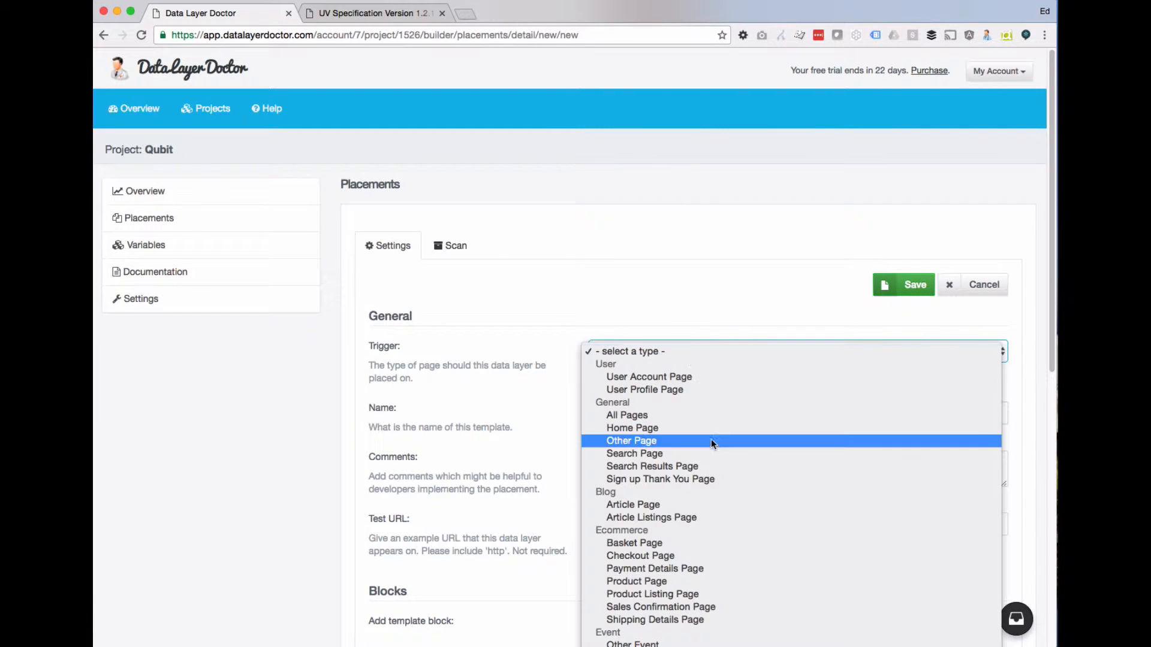
pyautogui.click(690, 606)
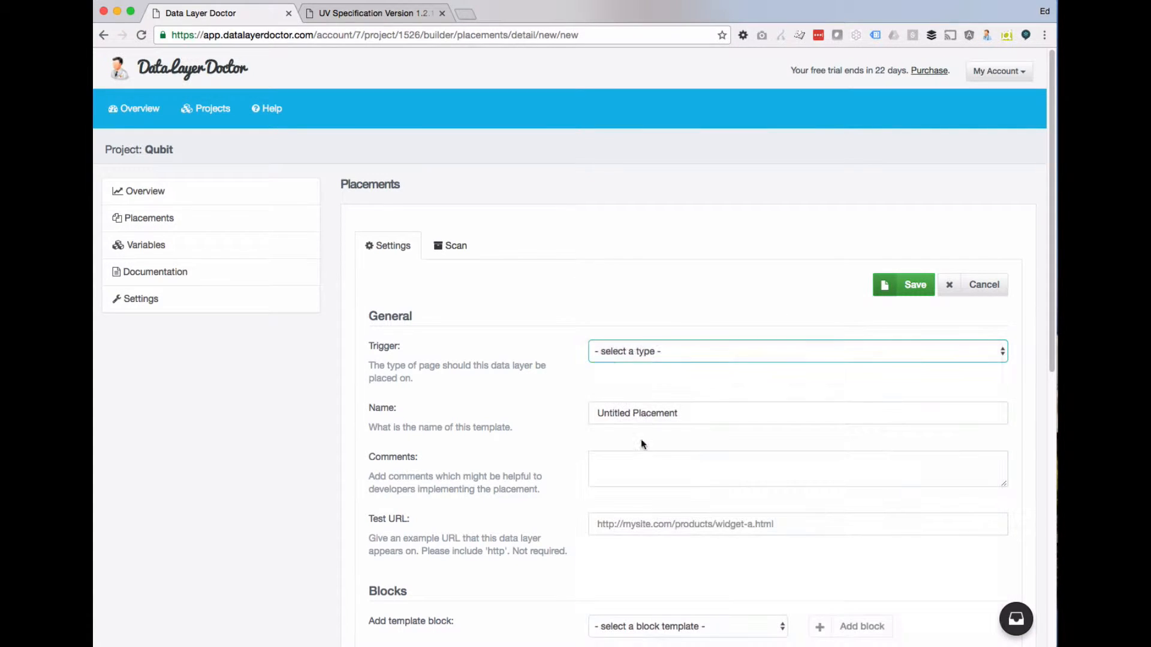
pyautogui.click(642, 413)
pyautogui.press('super+a')
pyautogui.write('Or')
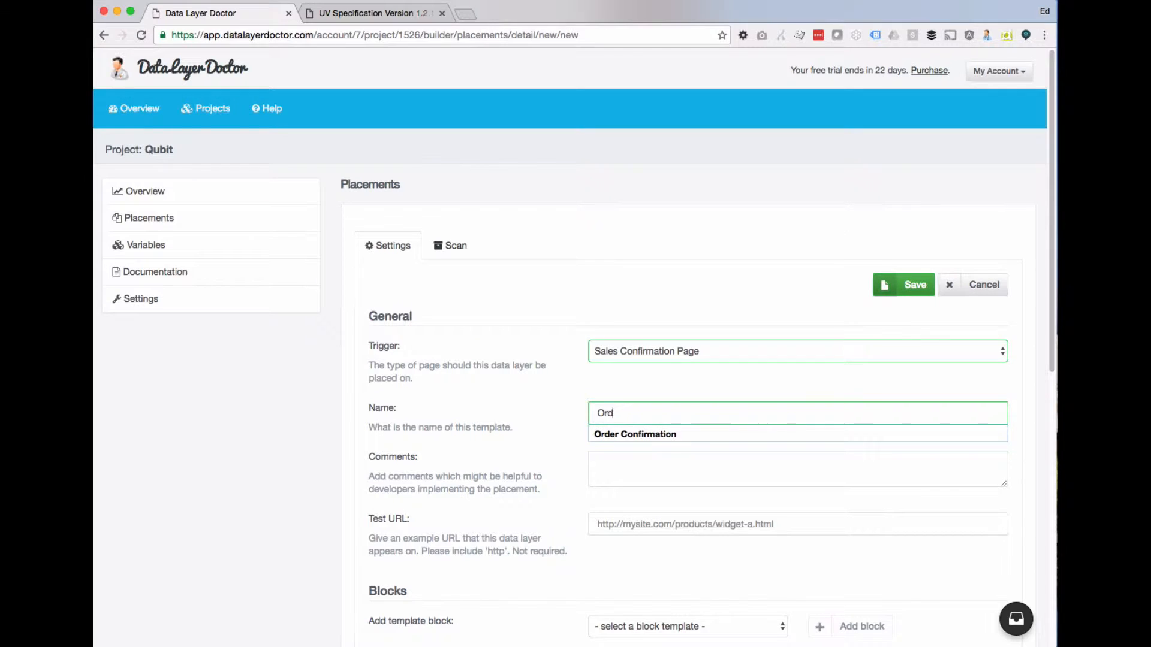
pyautogui.write('d')
pyautogui.press('Down')
pyautogui.press('Tab')
# - Examine the placement's block settings and the list of system-defined parameters available for the Default block
pyautogui.scroll(-10, 621, 372)
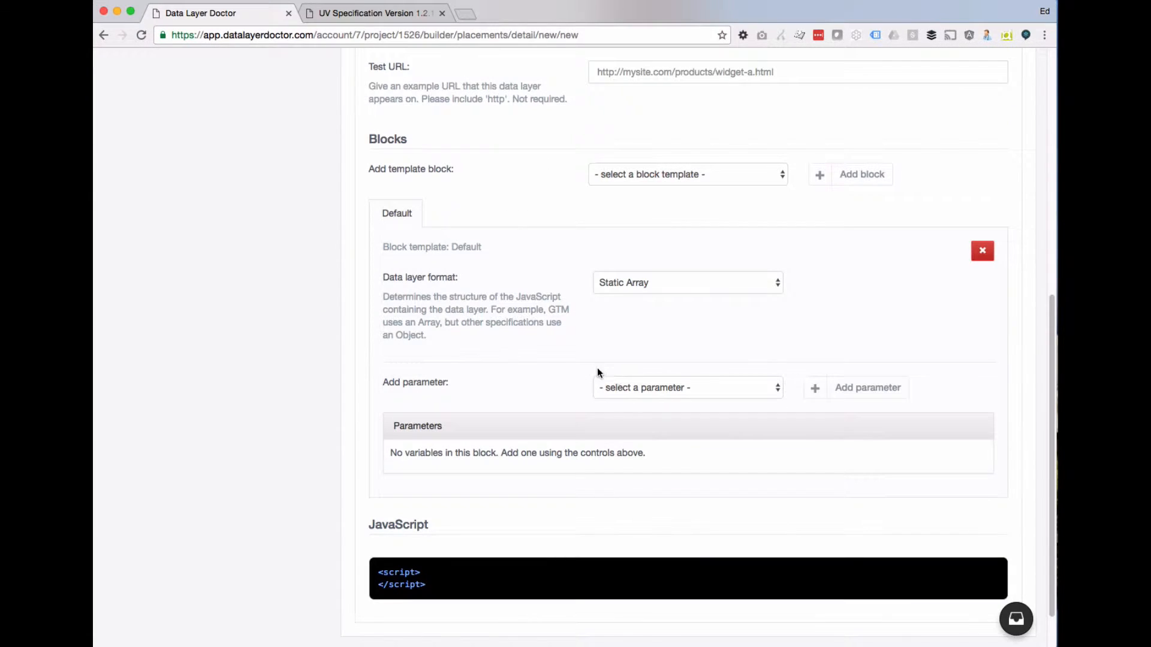
pyautogui.scroll(3, 570, 291)
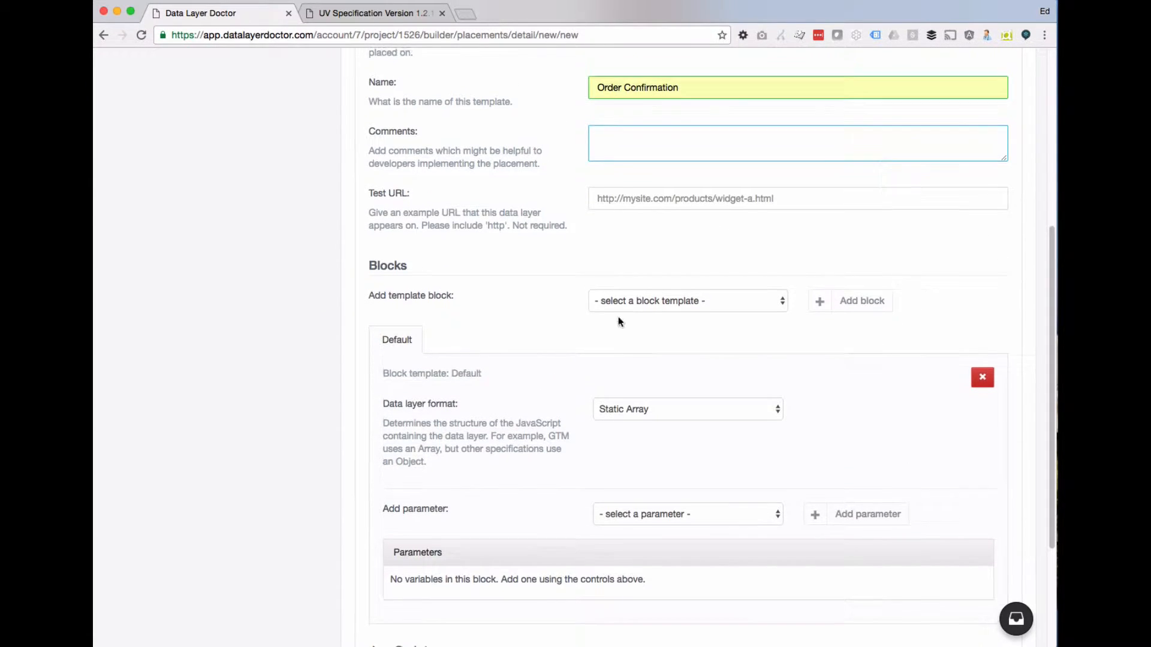
pyautogui.scroll(-4, 493, 312)
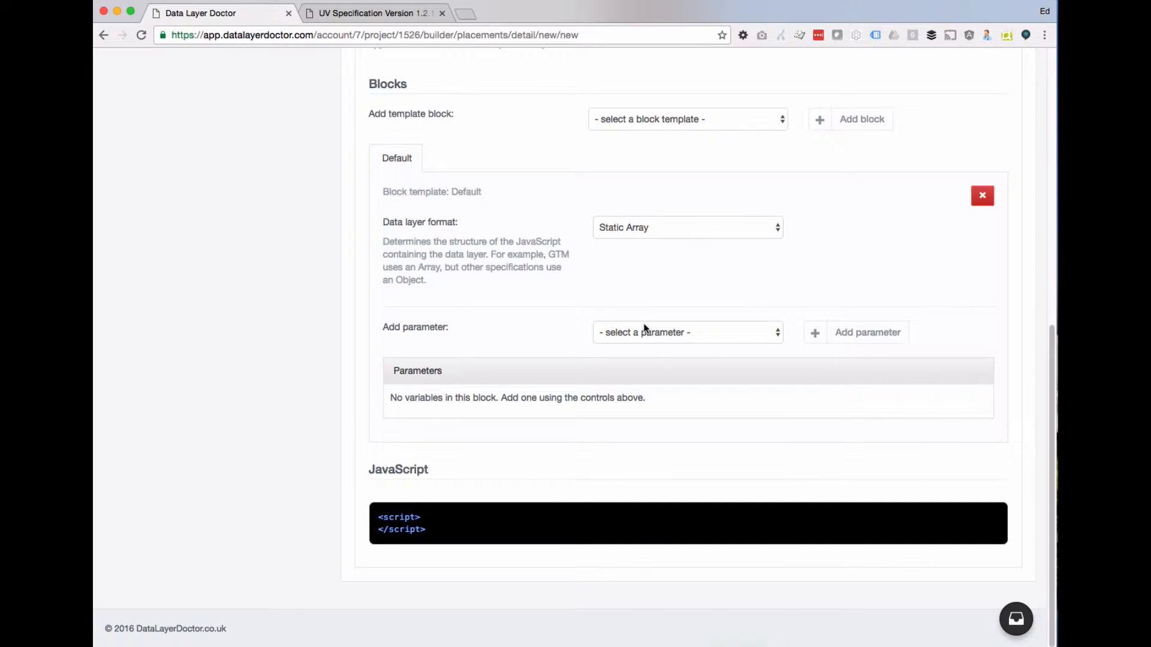
pyautogui.click(645, 331)
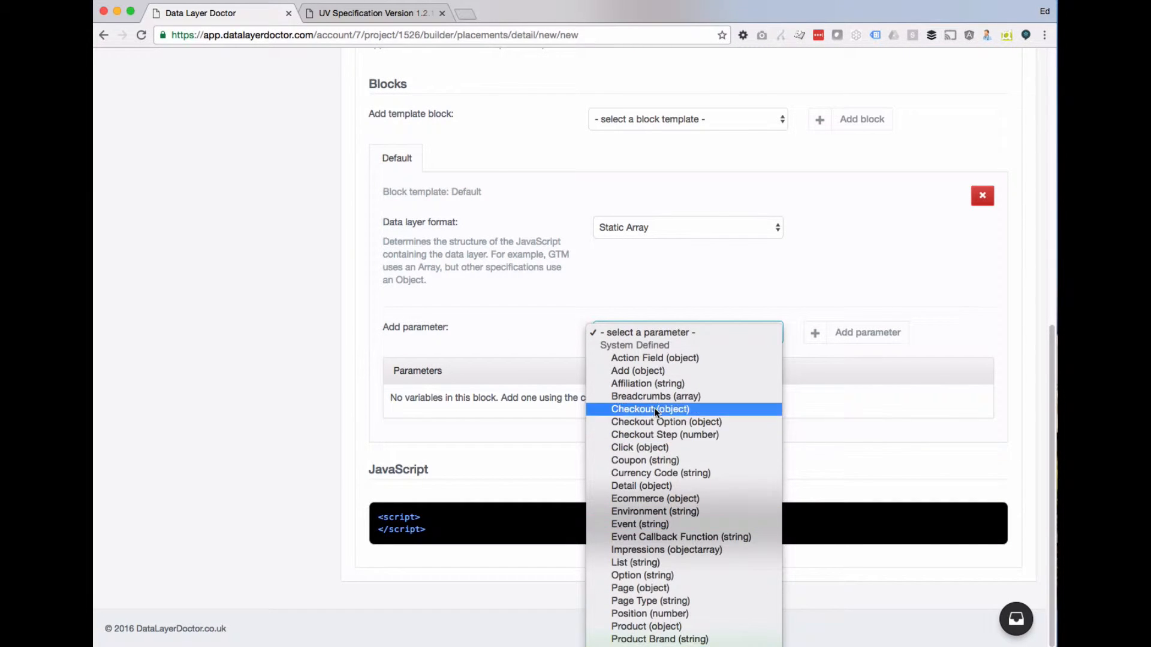
pyautogui.scroll(-4, 662, 641)
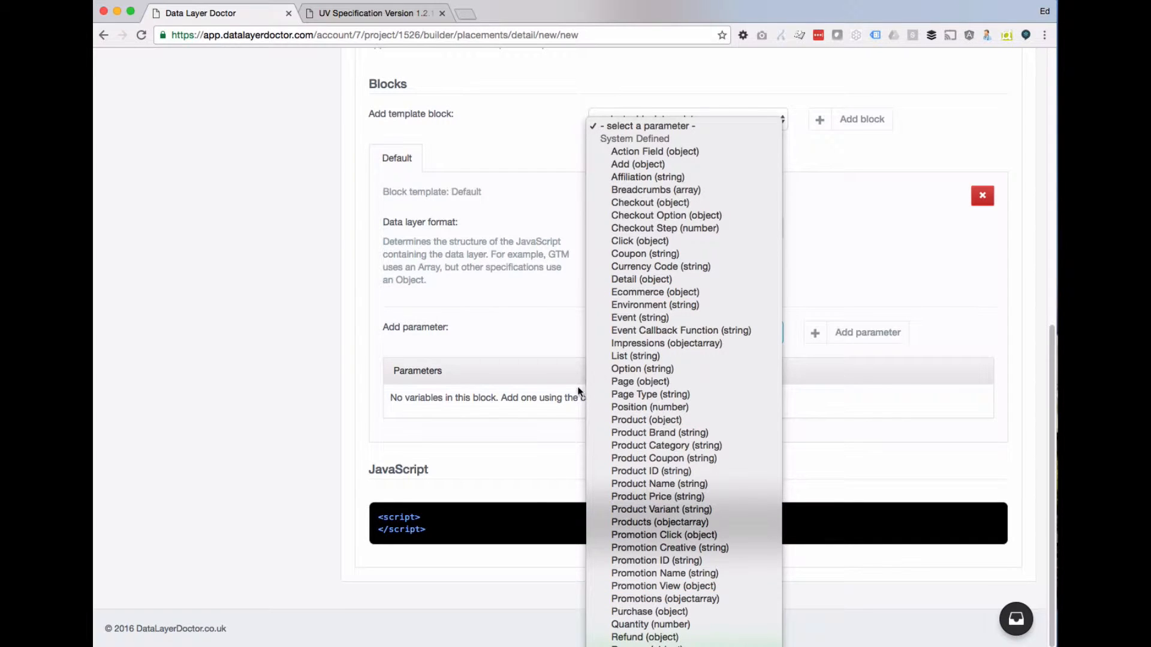
pyautogui.click(522, 330)
pyautogui.scroll(1, 528, 333)
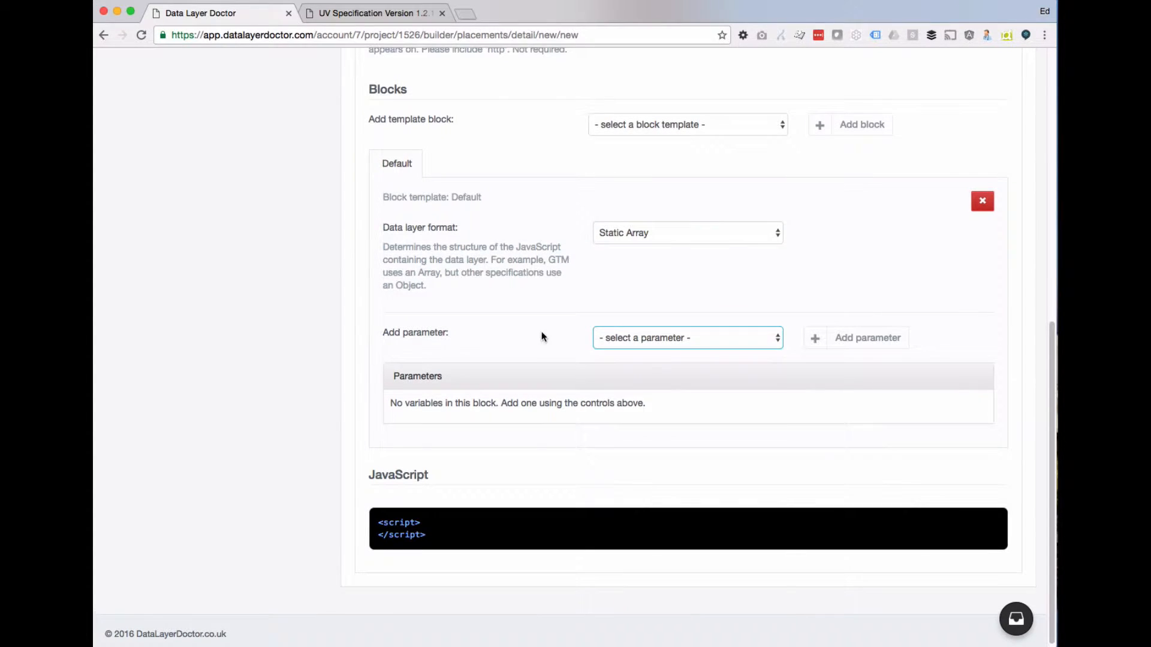
pyautogui.click(671, 339)
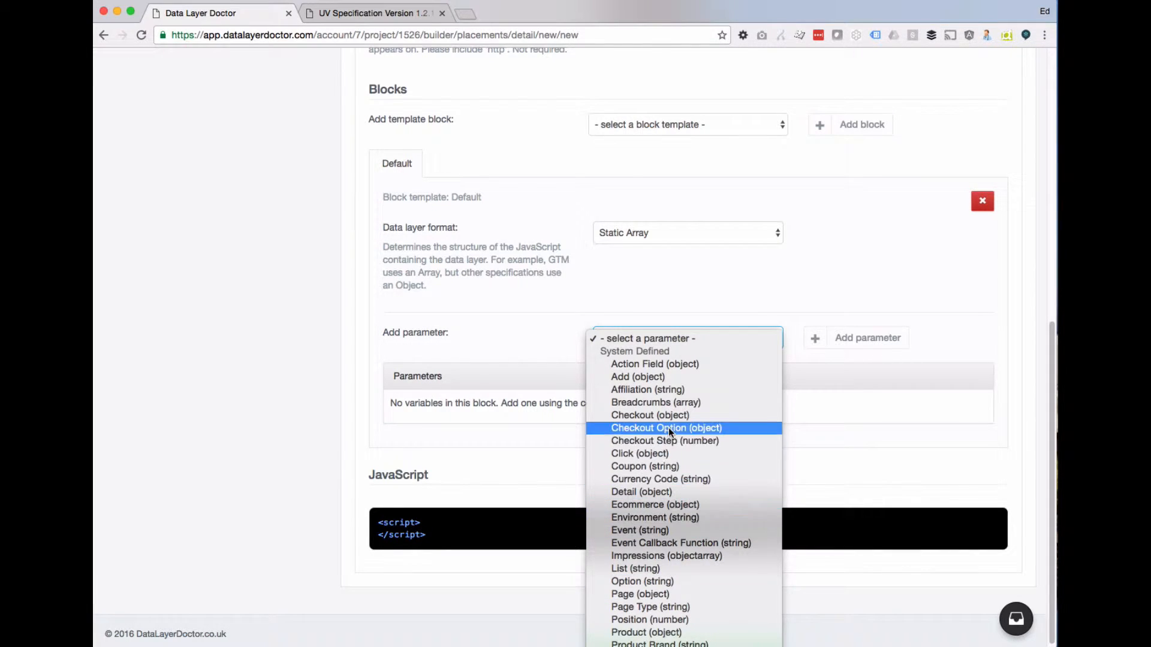
pyautogui.press('p')
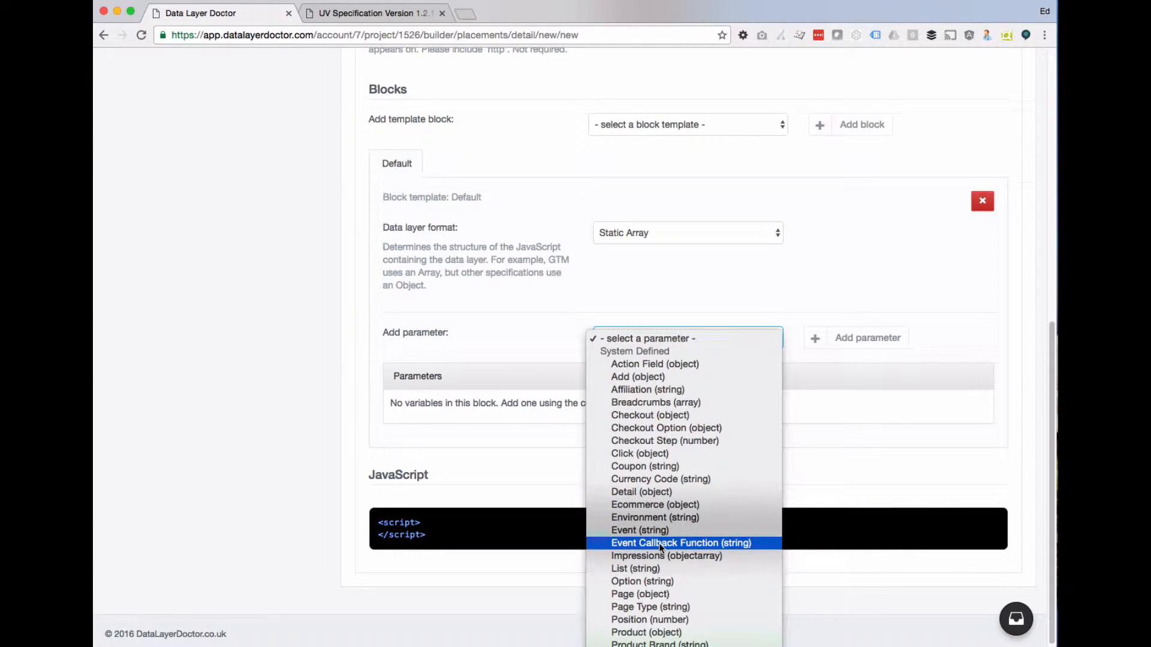
pyautogui.click(536, 323)
# - Save the Order Confirmation placement and open the project's variables
pyautogui.scroll(6, 477, 375)
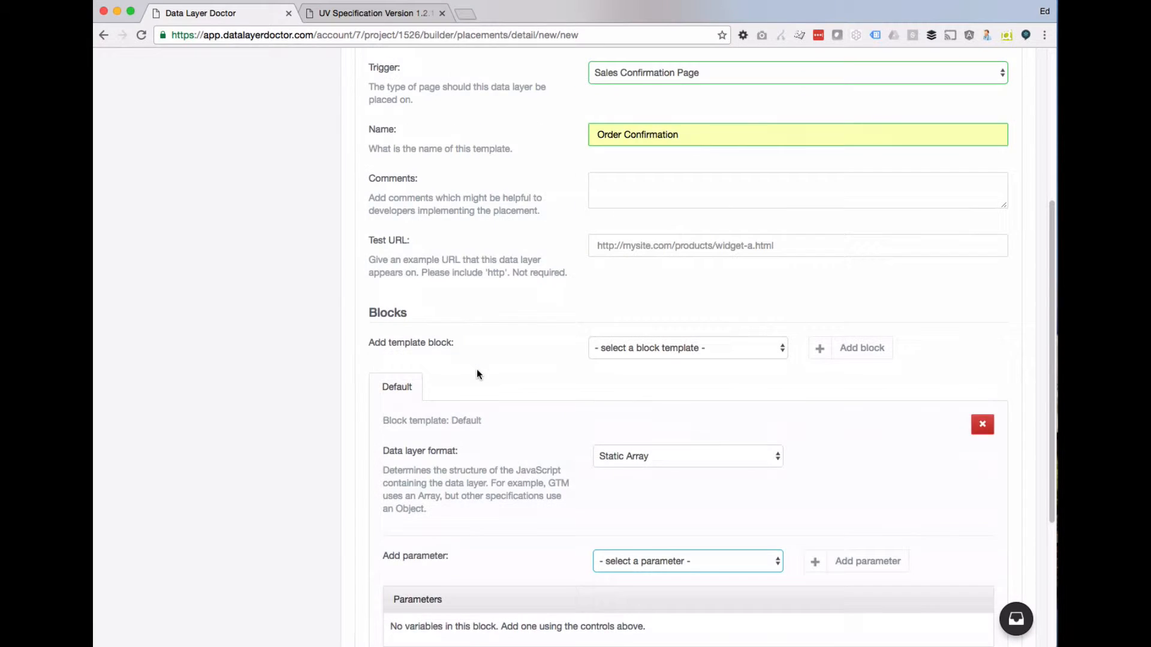
pyautogui.click(899, 144)
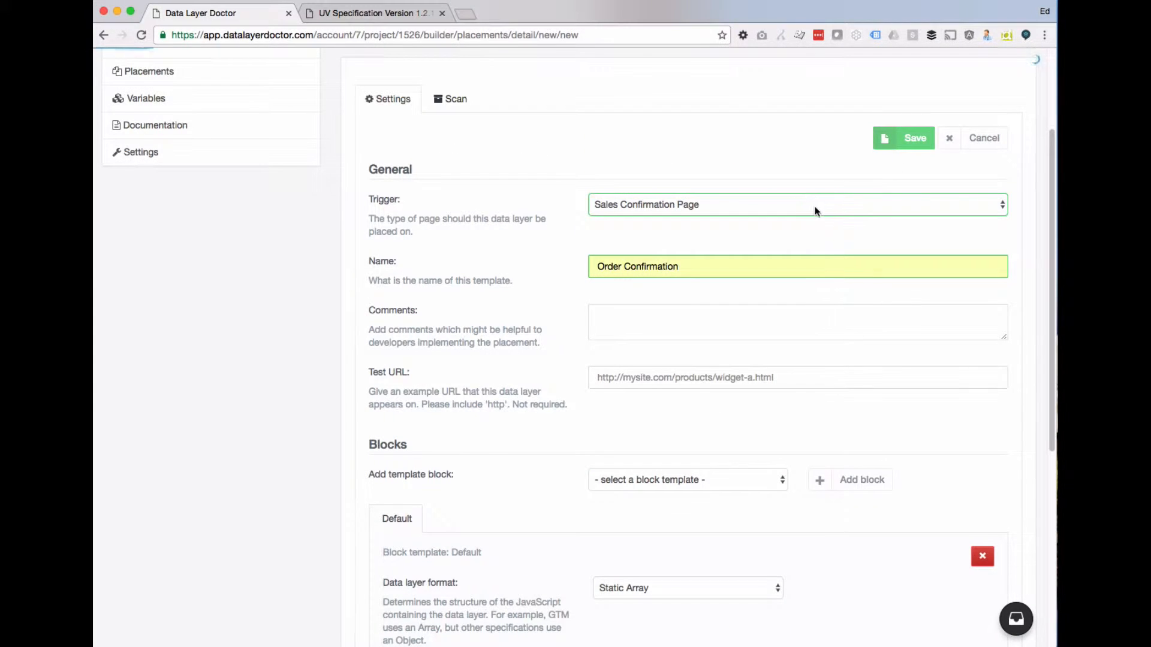
pyautogui.click(150, 250)
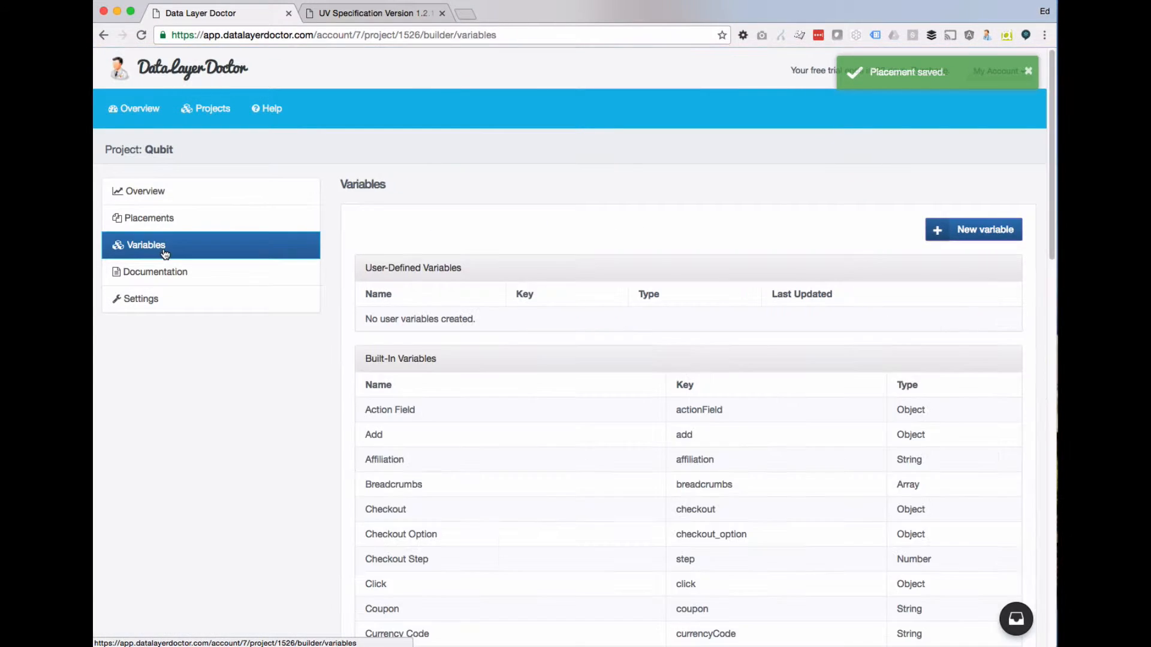
# - Examine the Transaction object's property table and its example code in the UV specification
pyautogui.click(349, 13)
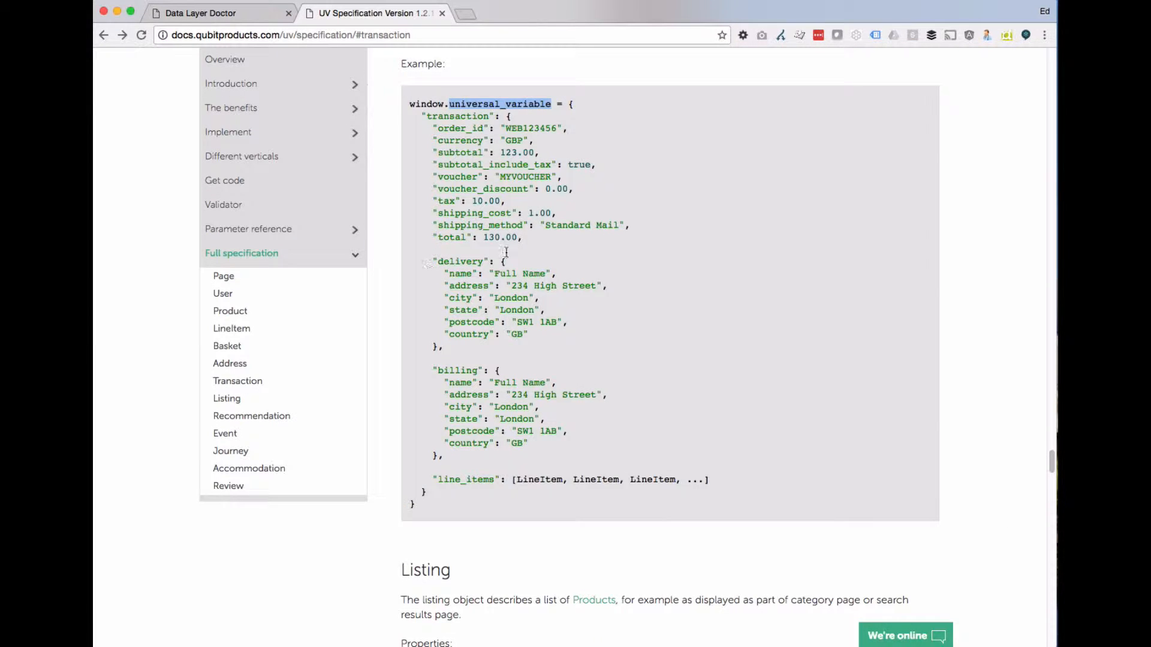
pyautogui.click(622, 184)
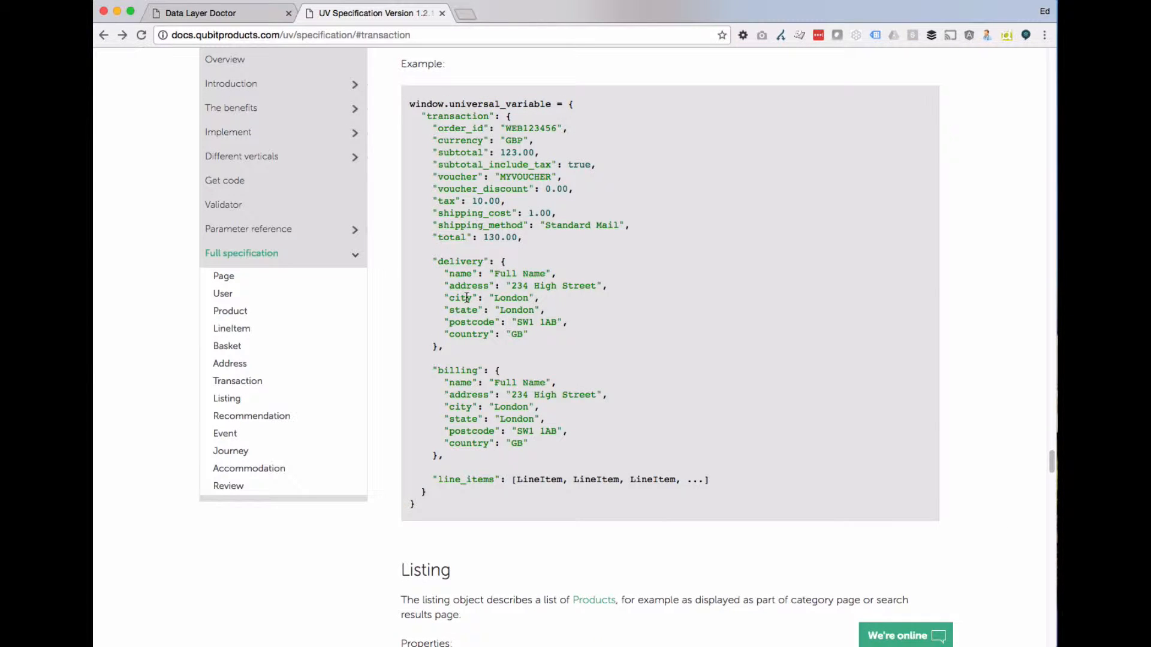
pyautogui.scroll(10, 466, 276)
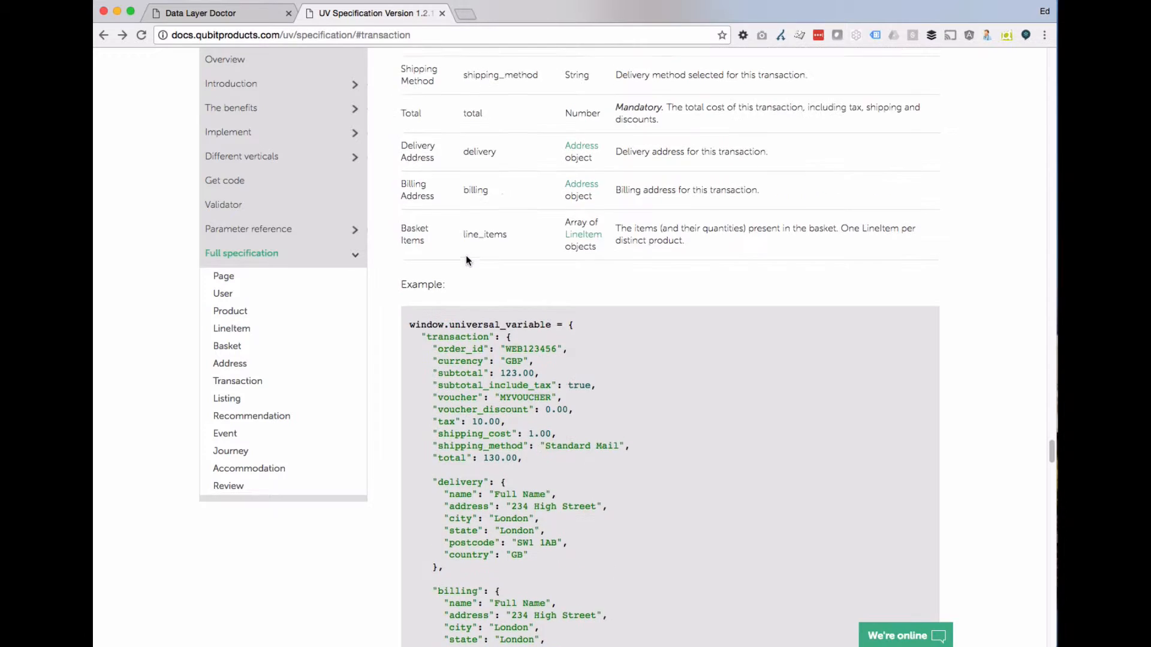
pyautogui.scroll(10, 466, 260)
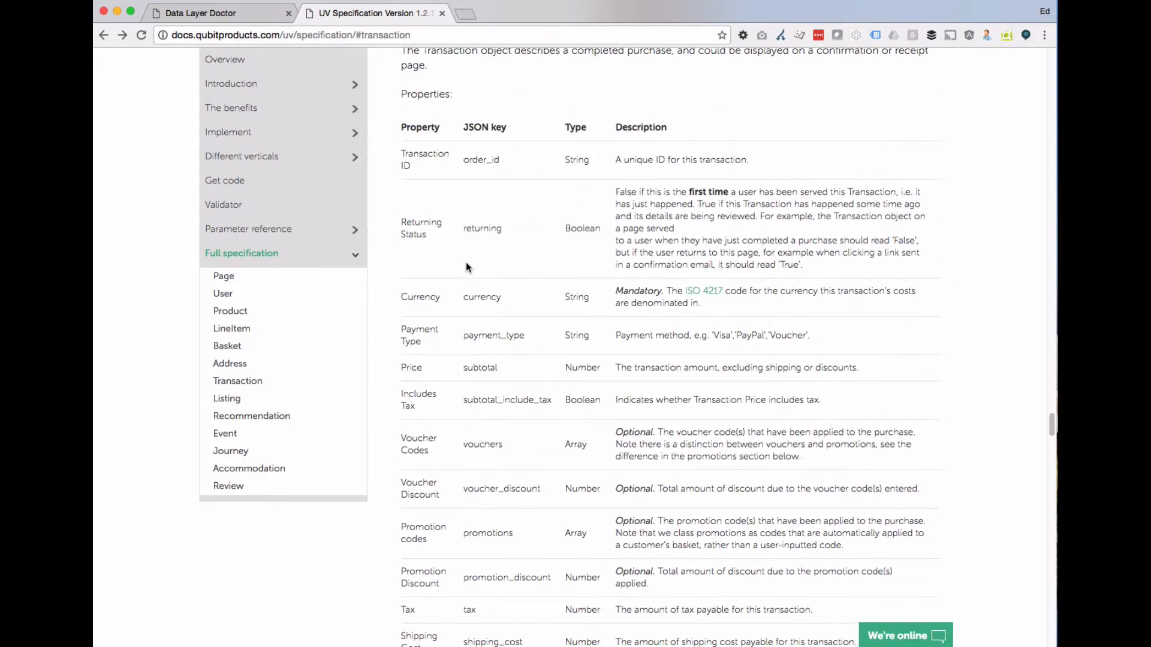
pyautogui.scroll(-15, 466, 263)
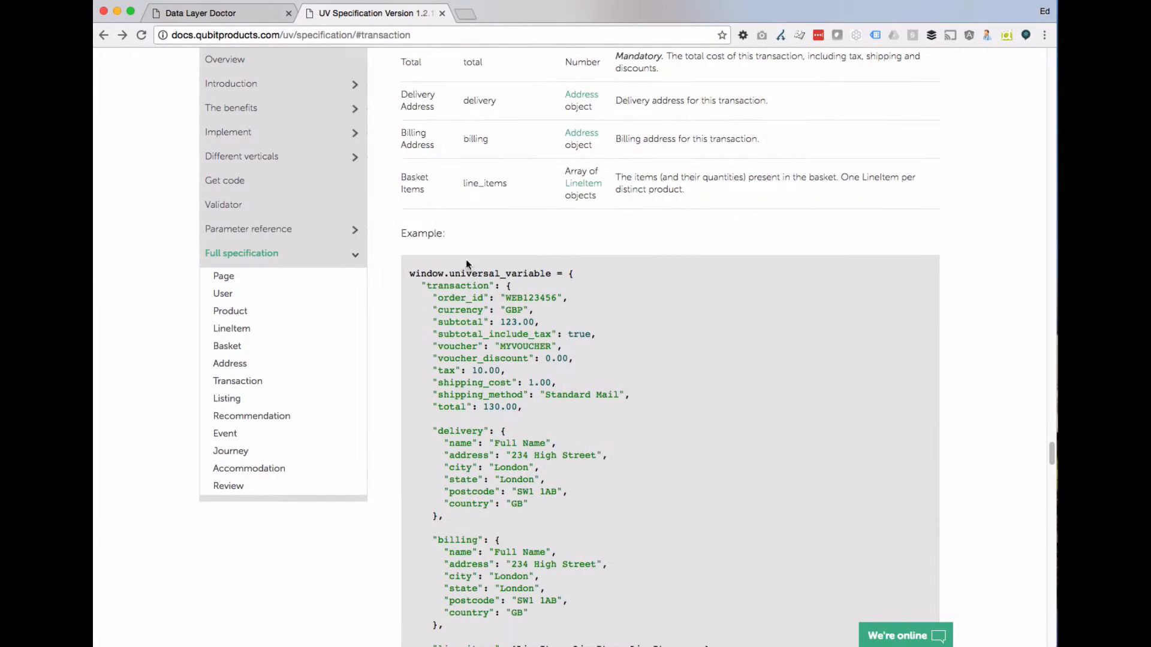
pyautogui.moveTo(423, 285); pyautogui.dragTo(491, 285)
pyautogui.scroll(-1, 490, 286)
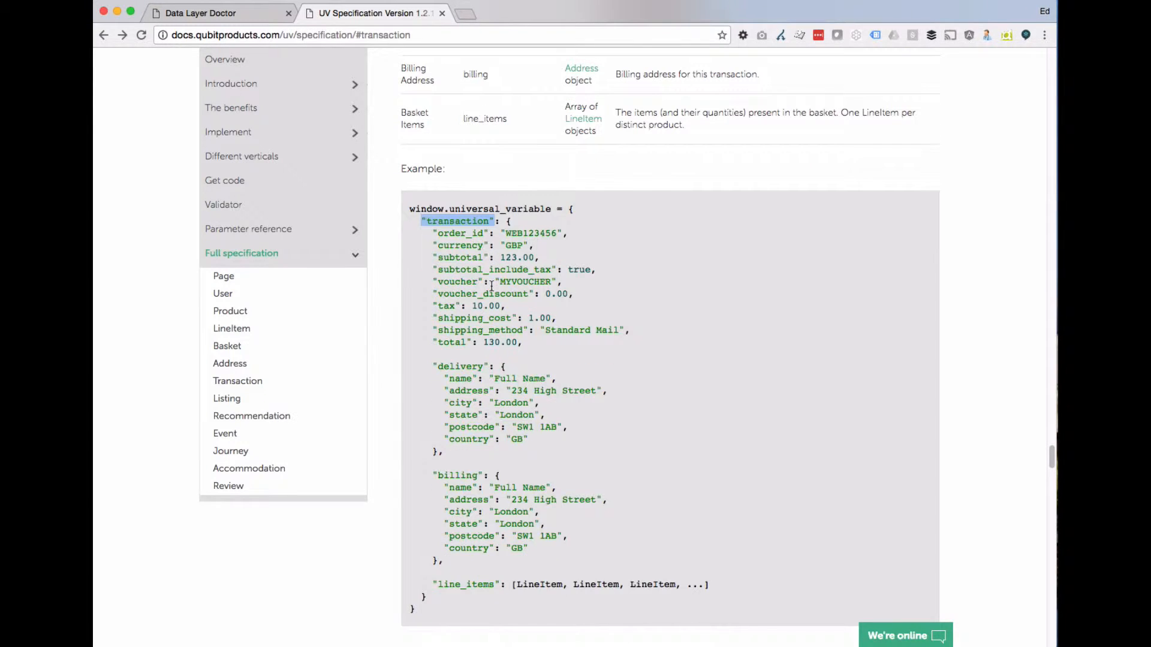
pyautogui.click(451, 295)
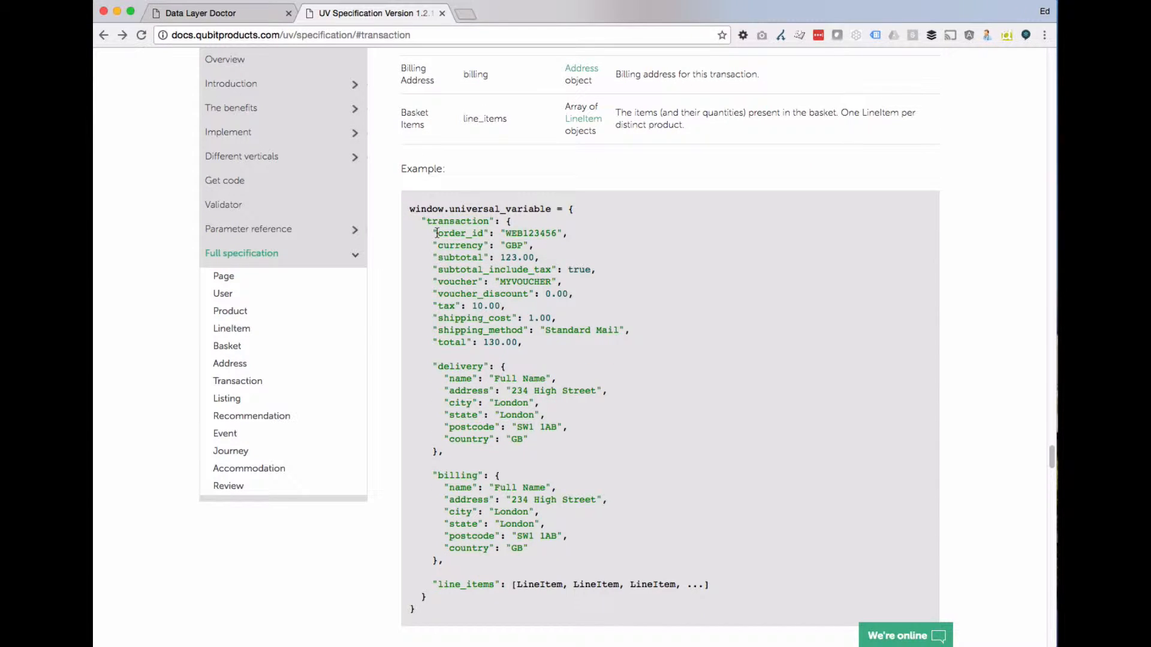
# - Examine the Transaction object's properties, including currency, payment type and order_id, against the example code in the UV specification
pyautogui.moveTo(437, 232); pyautogui.dragTo(471, 258)
pyautogui.moveTo(438, 342); pyautogui.dragTo(460, 343)
pyautogui.scroll(8, 493, 268)
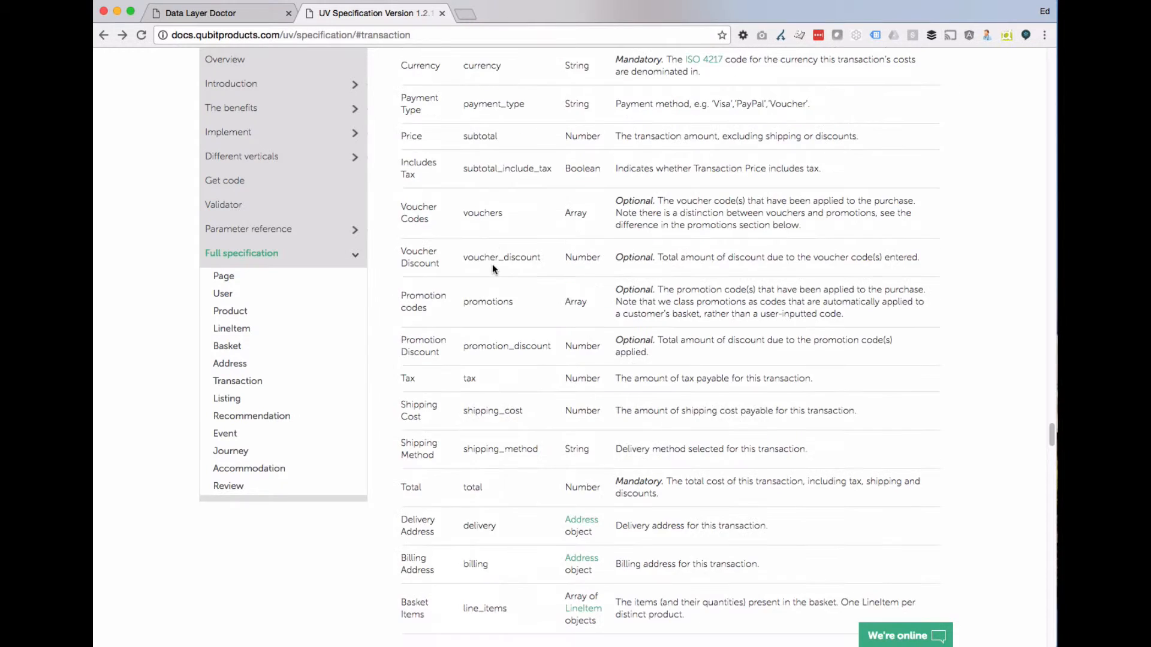
pyautogui.scroll(3, 492, 268)
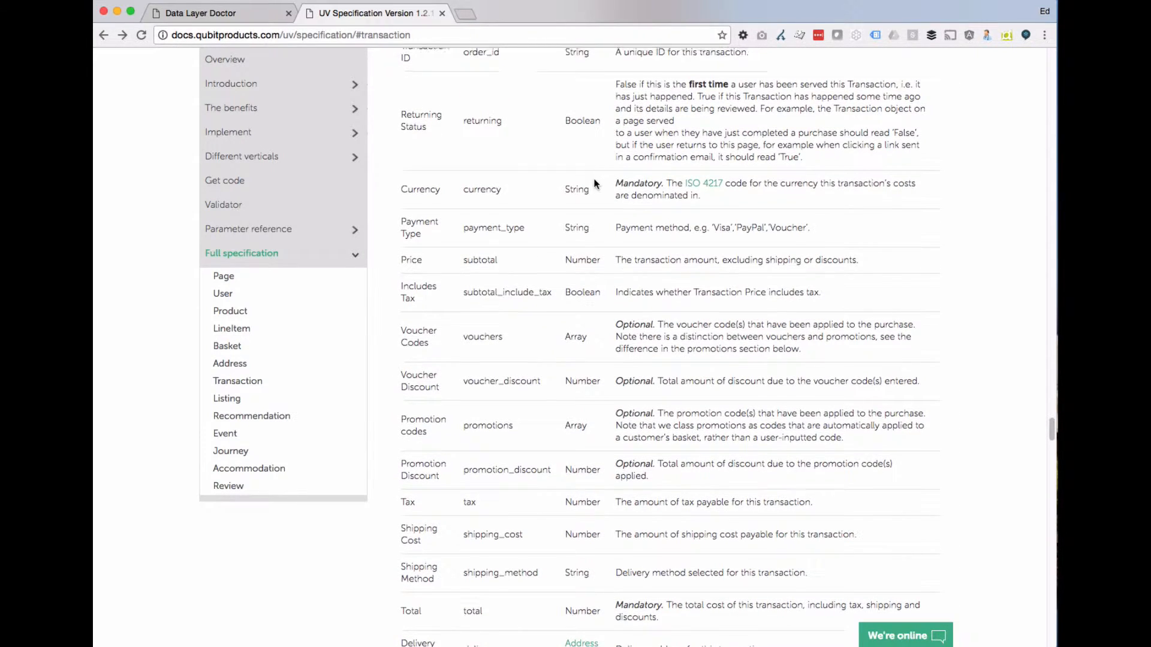
pyautogui.scroll(1, 595, 184)
pyautogui.doubleClick(420, 250)
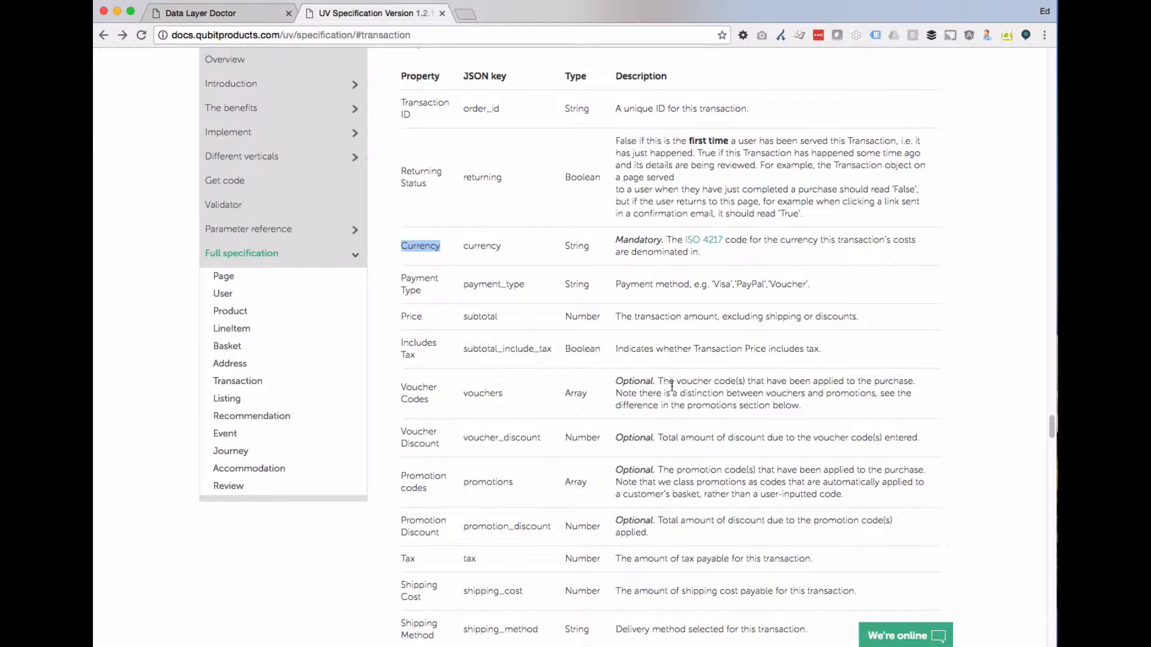
pyautogui.scroll(-1, 561, 303)
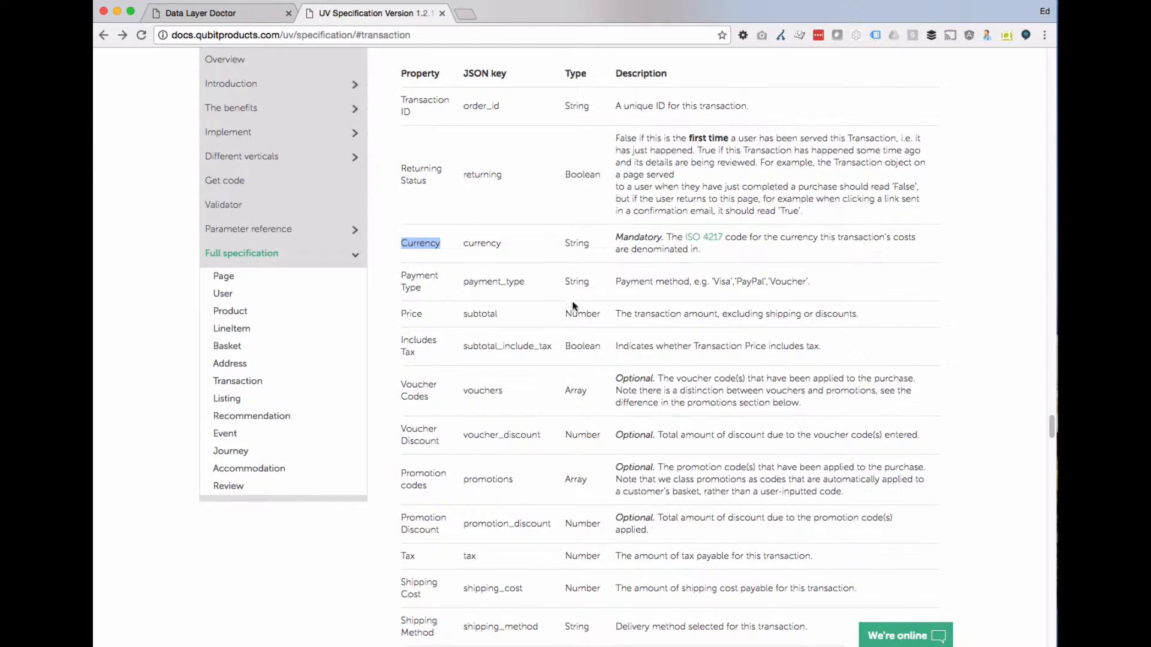
pyautogui.moveTo(400, 252); pyautogui.dragTo(428, 263)
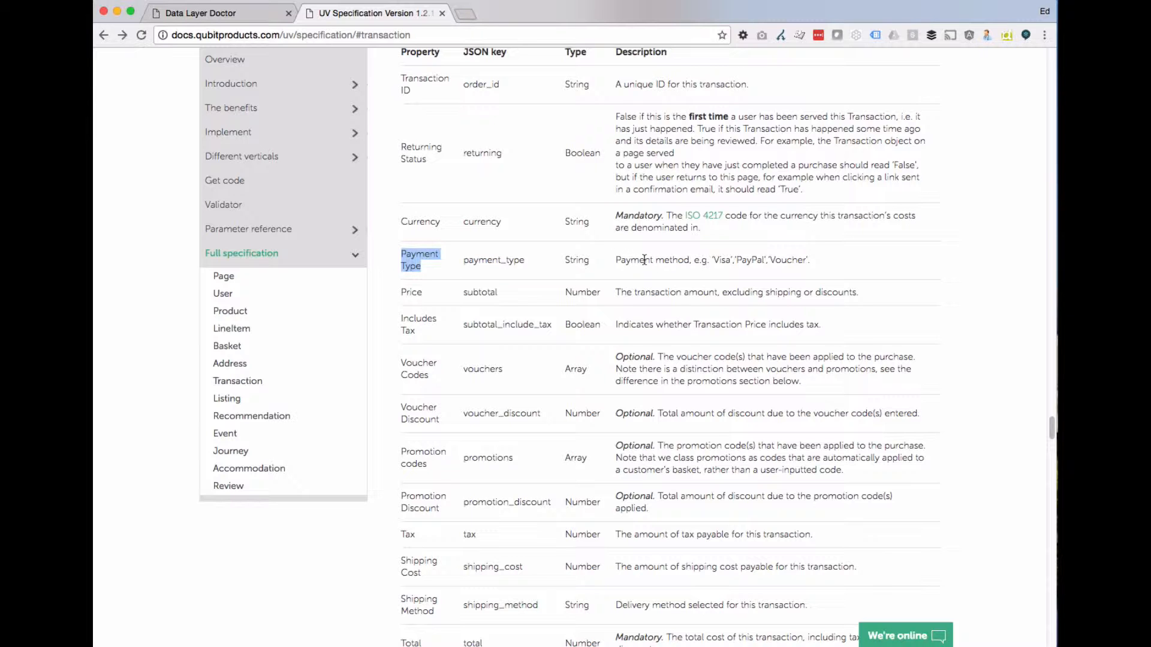
pyautogui.scroll(-2, 647, 260)
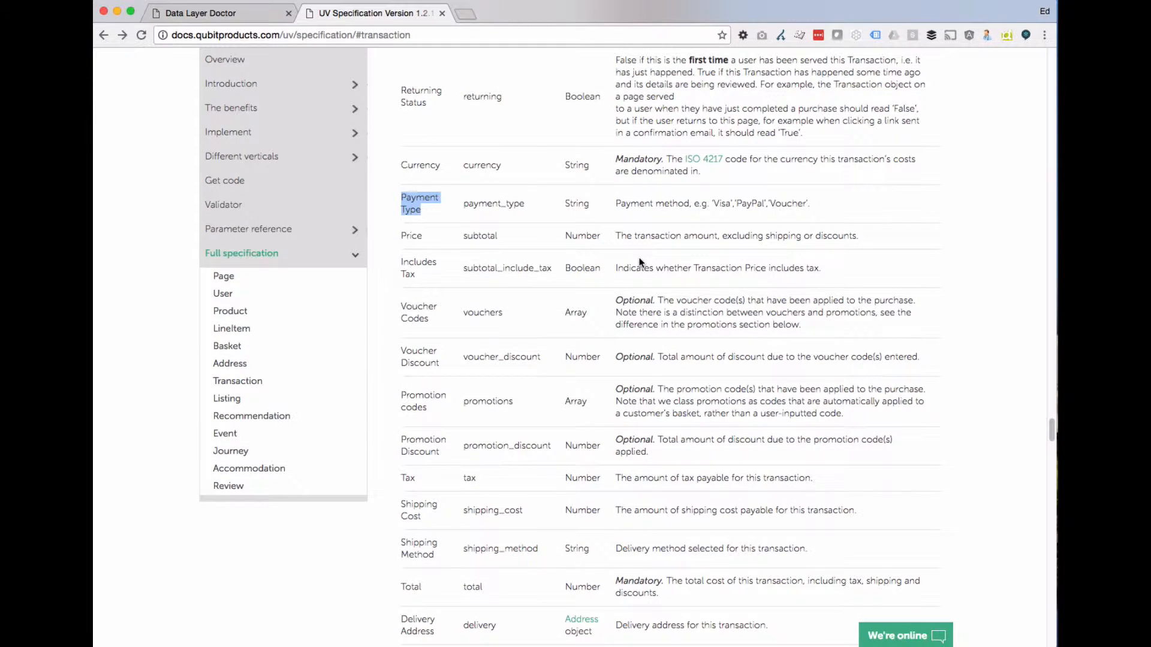
pyautogui.scroll(-1, 636, 264)
pyautogui.scroll(3, 621, 271)
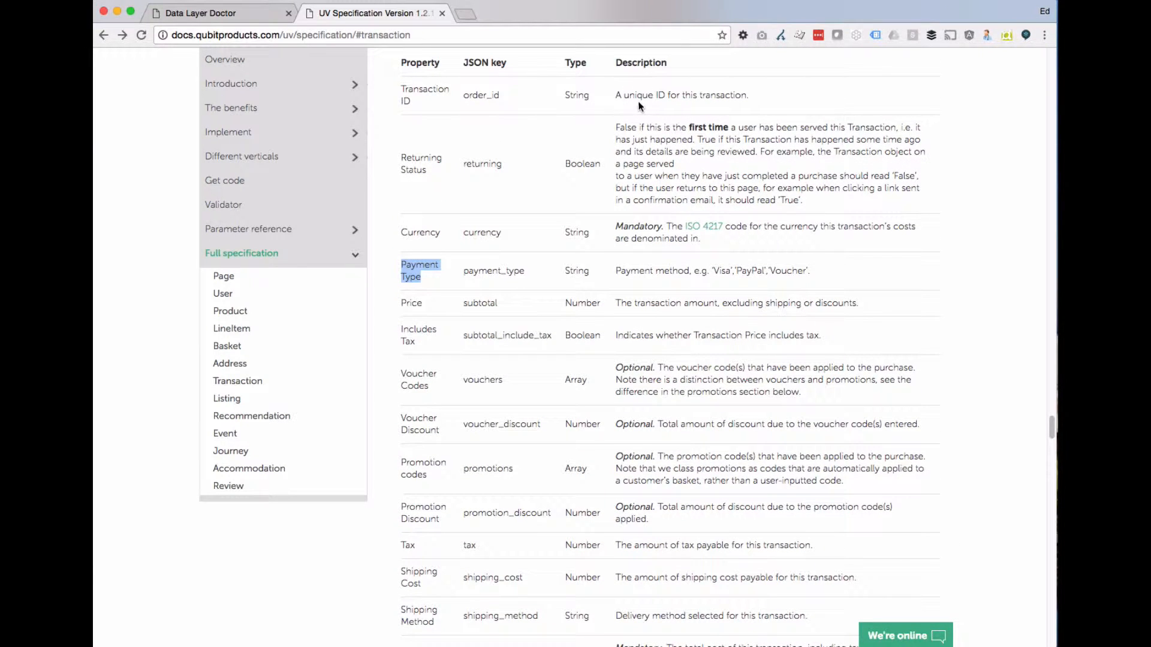
pyautogui.moveTo(462, 95); pyautogui.dragTo(495, 93)
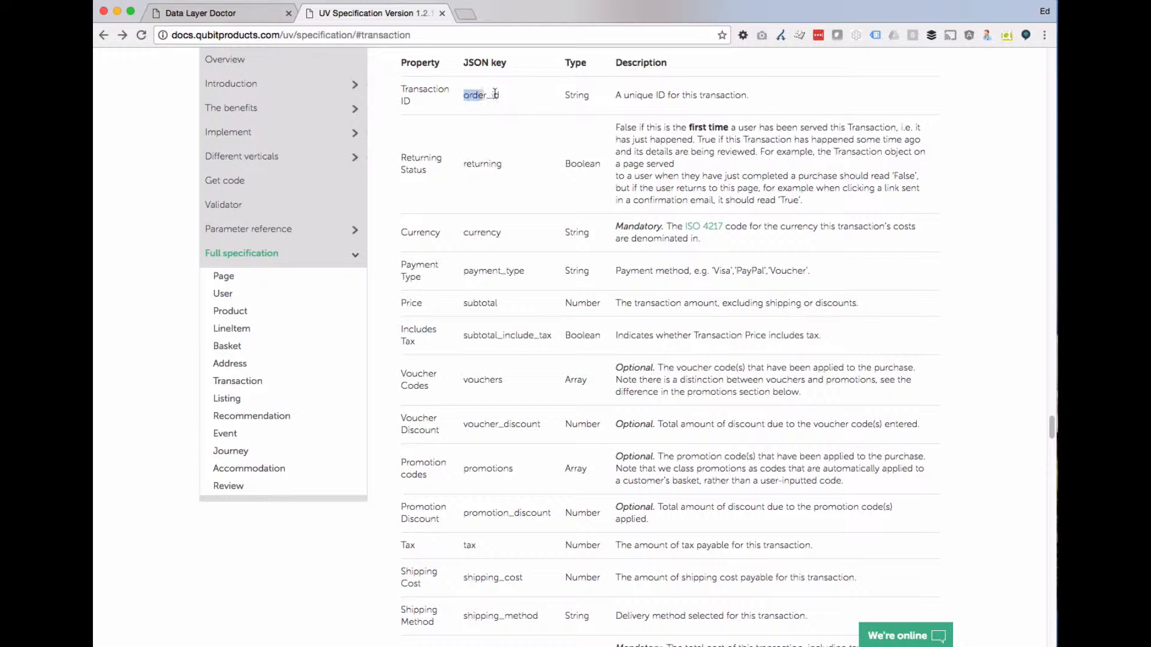
pyautogui.scroll(-10, 611, 351)
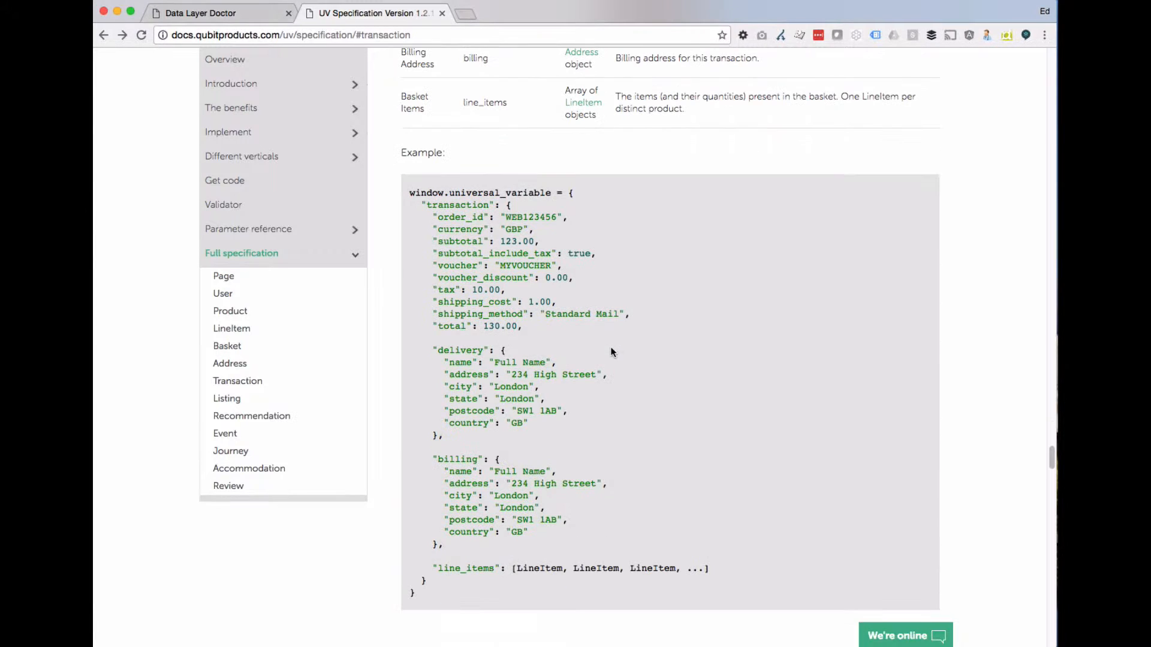
# - Switch back to Data Layer Doctor and start a new variable named Transaction
pyautogui.click(193, 11)
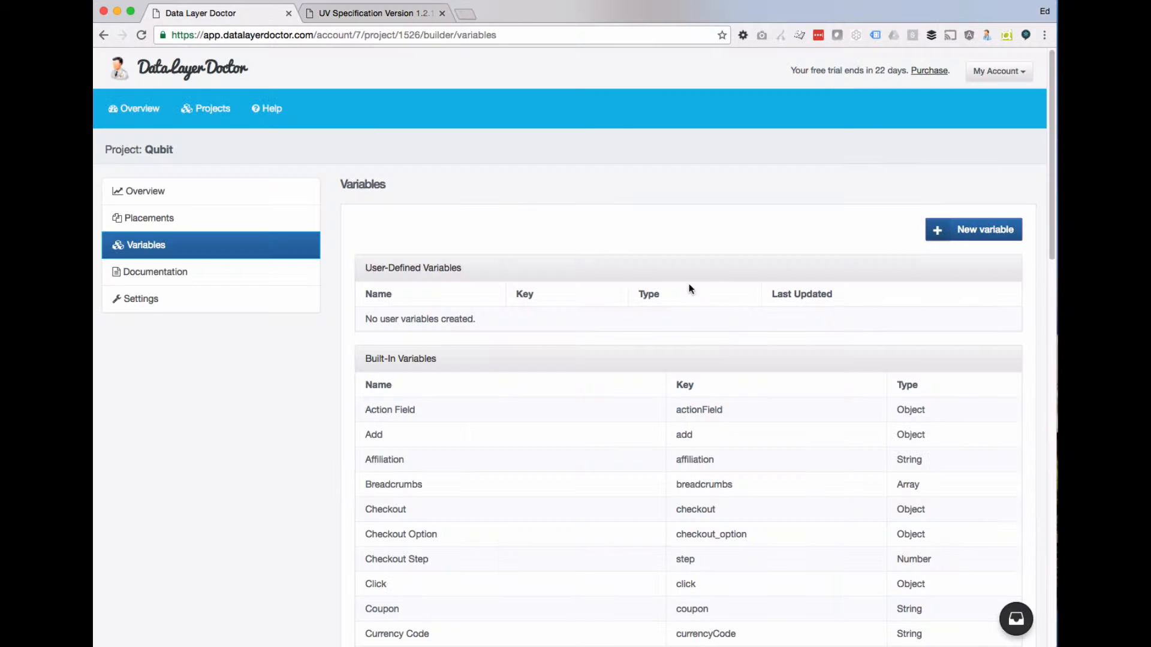
pyautogui.click(963, 232)
pyautogui.doubleClick(640, 283)
pyautogui.tripleClick(641, 283)
pyautogui.write('Tr')
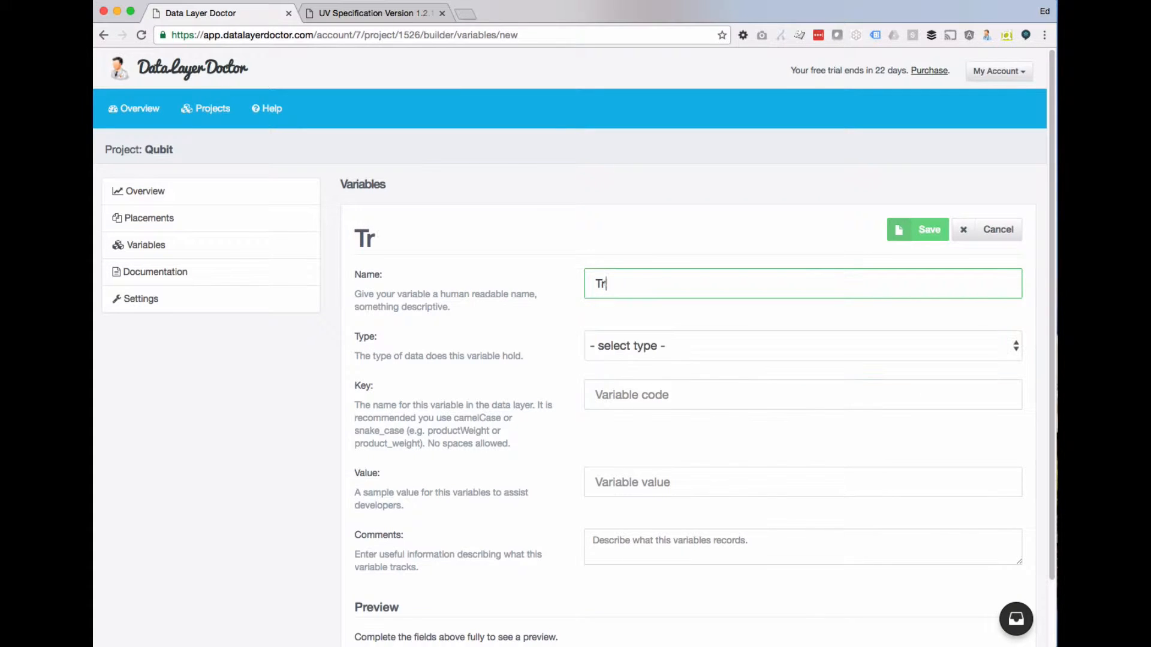
pyautogui.write('ansaction')
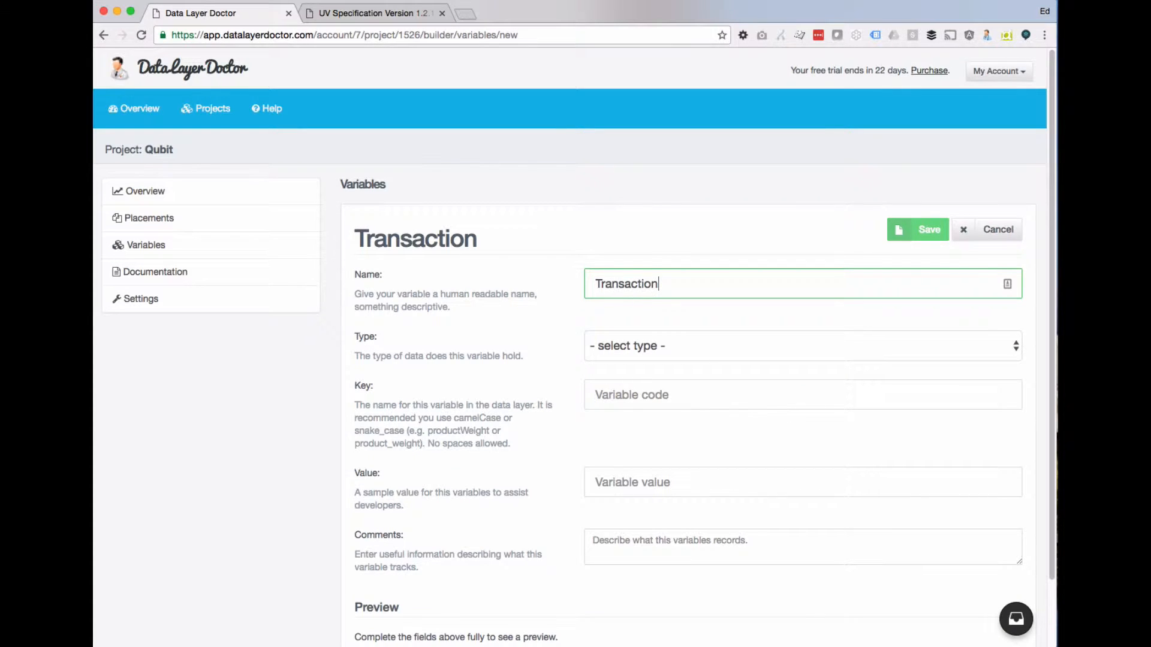
# - Set the Transaction variable's type to Object and its key to transaction
pyautogui.scroll(-3, 639, 285)
pyautogui.click(641, 267)
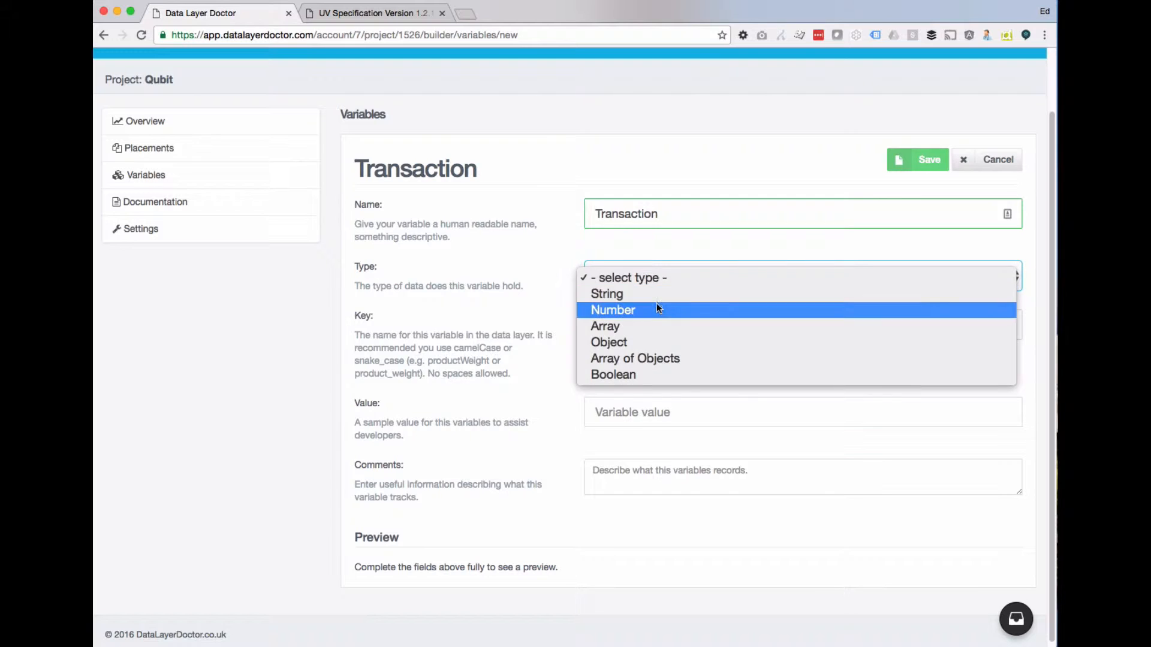
pyautogui.click(657, 340)
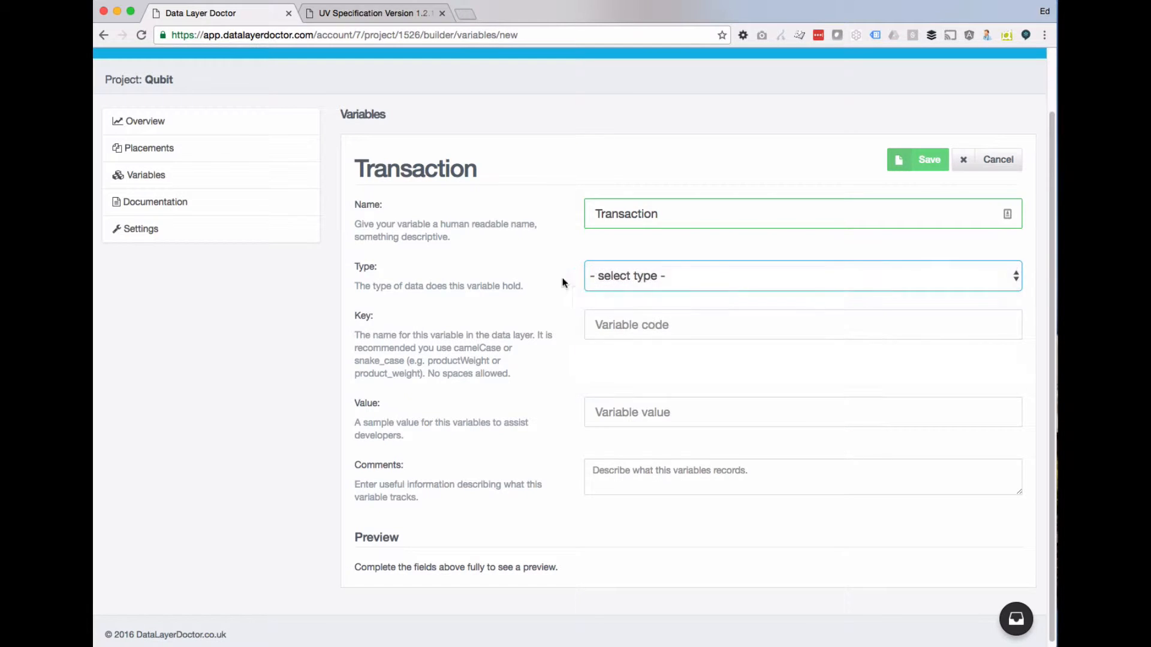
pyautogui.click(622, 318)
pyautogui.write('transaction')
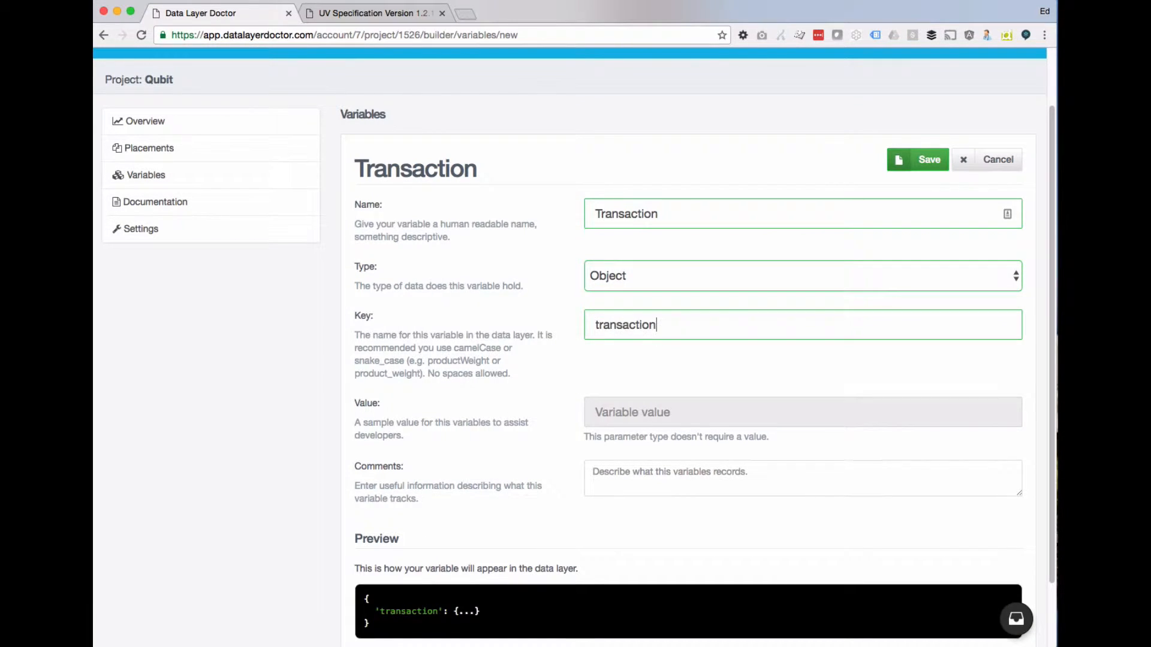
# - Compare the Transaction variable's preview with the transaction object in the UV specification's example, and save the variable
pyautogui.scroll(-3, 602, 344)
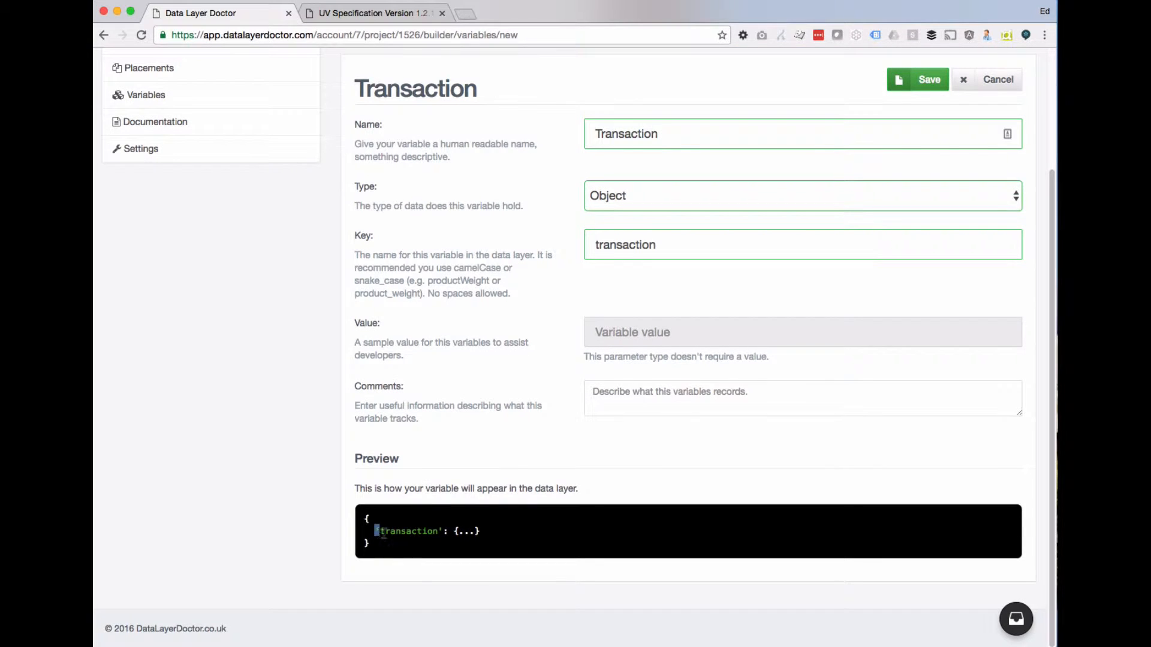
pyautogui.moveTo(383, 535); pyautogui.dragTo(485, 533)
pyautogui.click(470, 535)
pyautogui.click(383, 17)
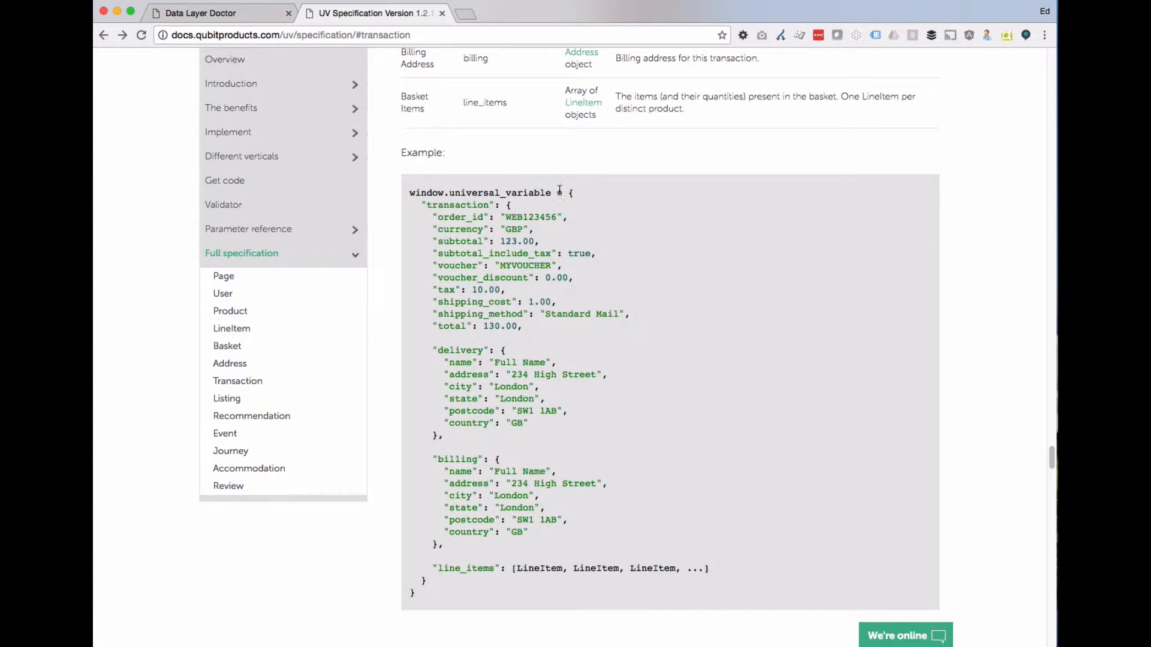
pyautogui.moveTo(501, 206); pyautogui.dragTo(515, 206)
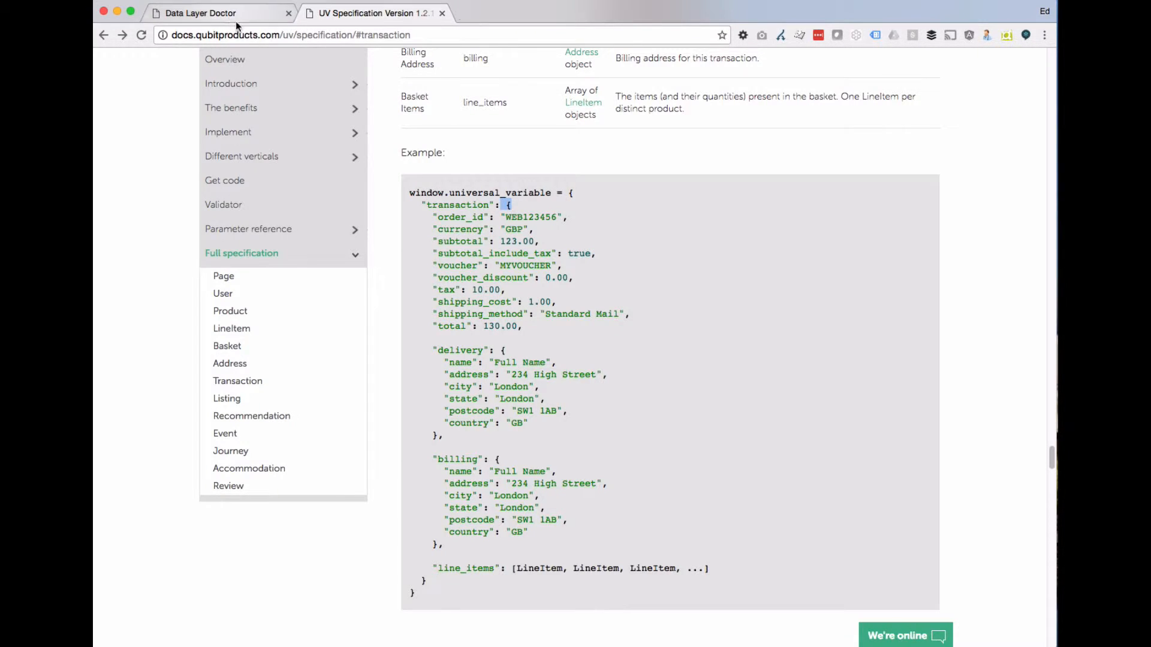
pyautogui.click(224, 8)
pyautogui.click(917, 79)
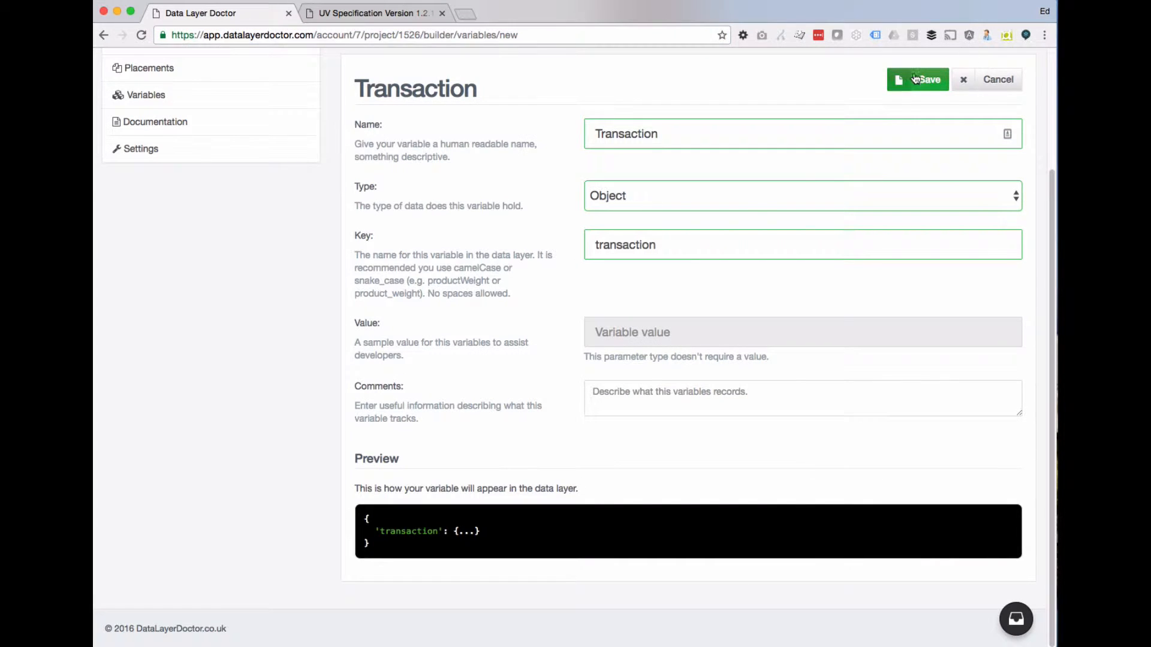
# - Look up the order_id key in the UV specification's example and start a new Data Layer Doctor variable named Order ID
pyautogui.click(392, 13)
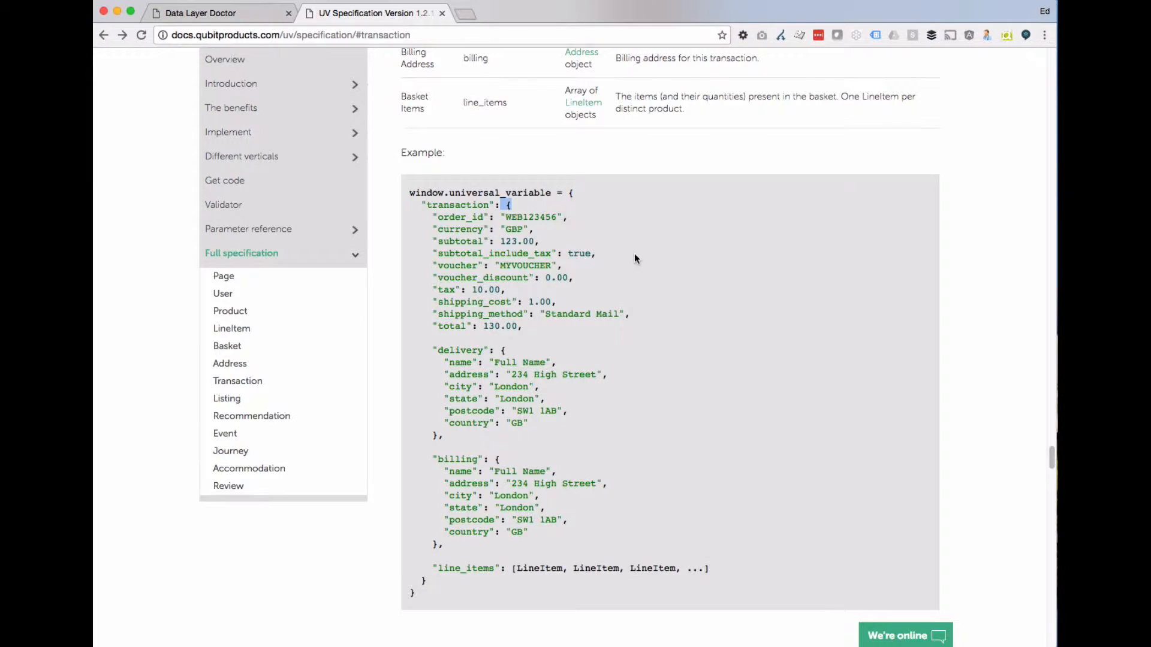
pyautogui.moveTo(438, 217); pyautogui.dragTo(474, 217)
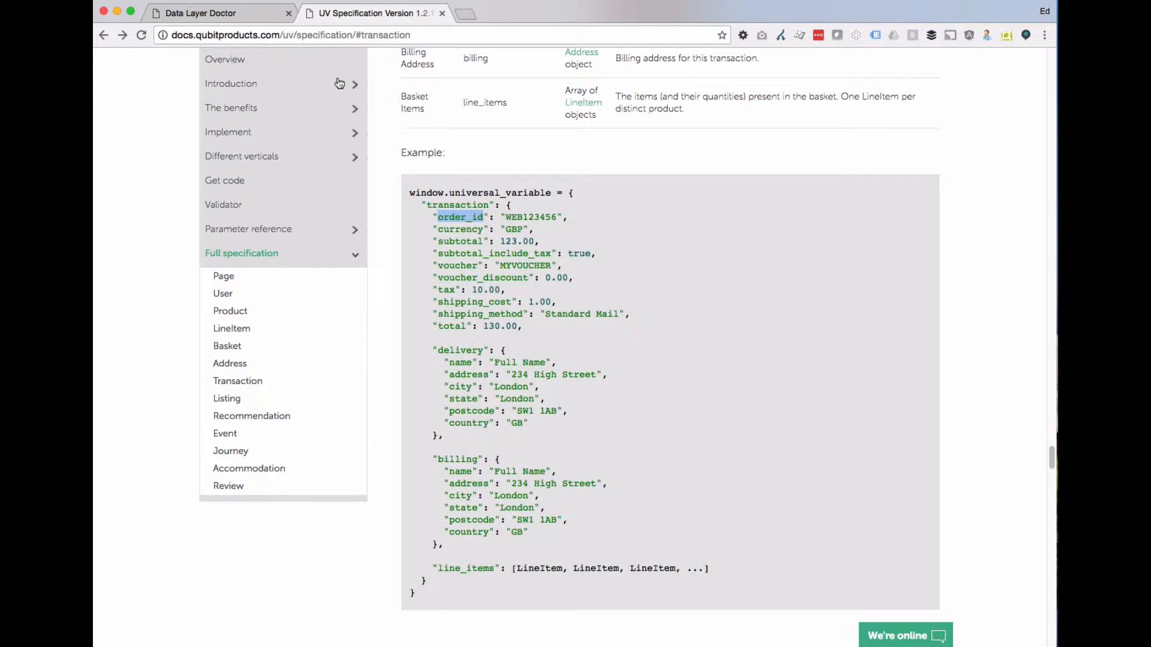
pyautogui.click(212, 13)
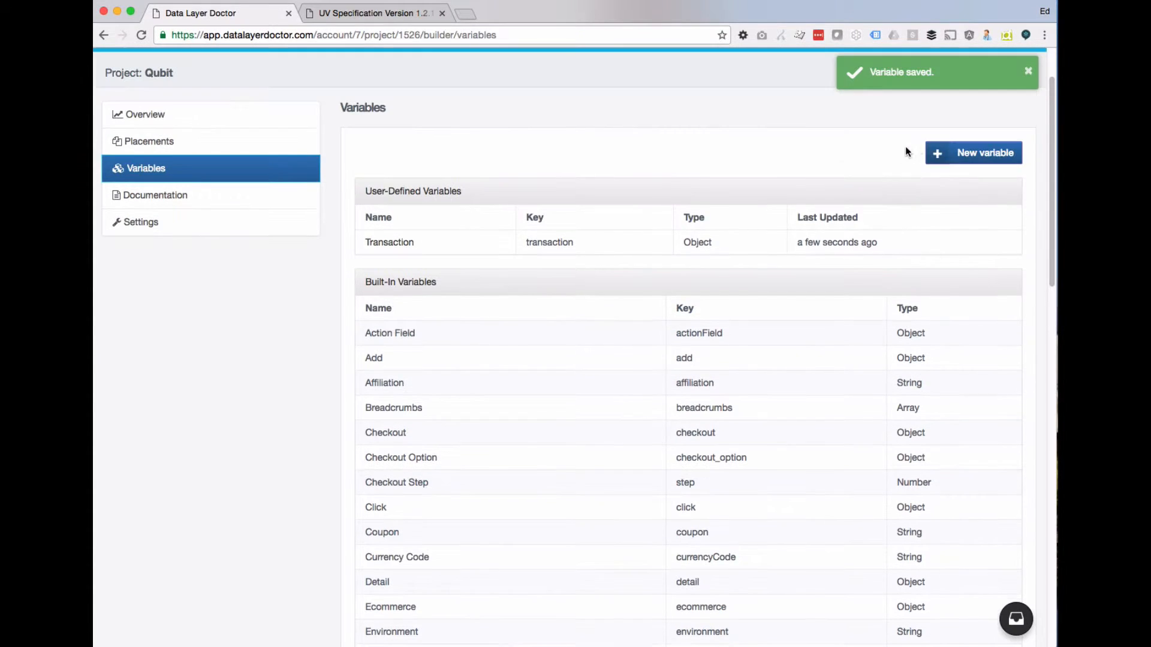
pyautogui.click(953, 154)
pyautogui.click(658, 208)
pyautogui.write('Order Id')
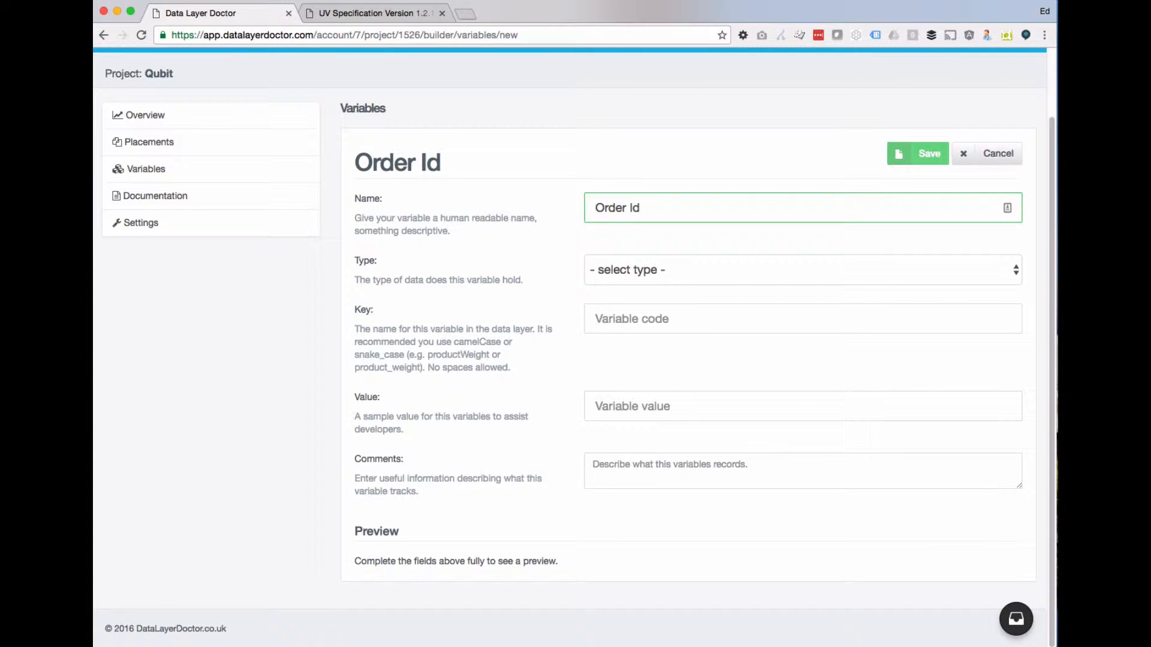
pyautogui.press('BackSpace')
pyautogui.write('D')
# - Set the Order ID variable's type to String and its key to order_id
pyautogui.click(629, 269)
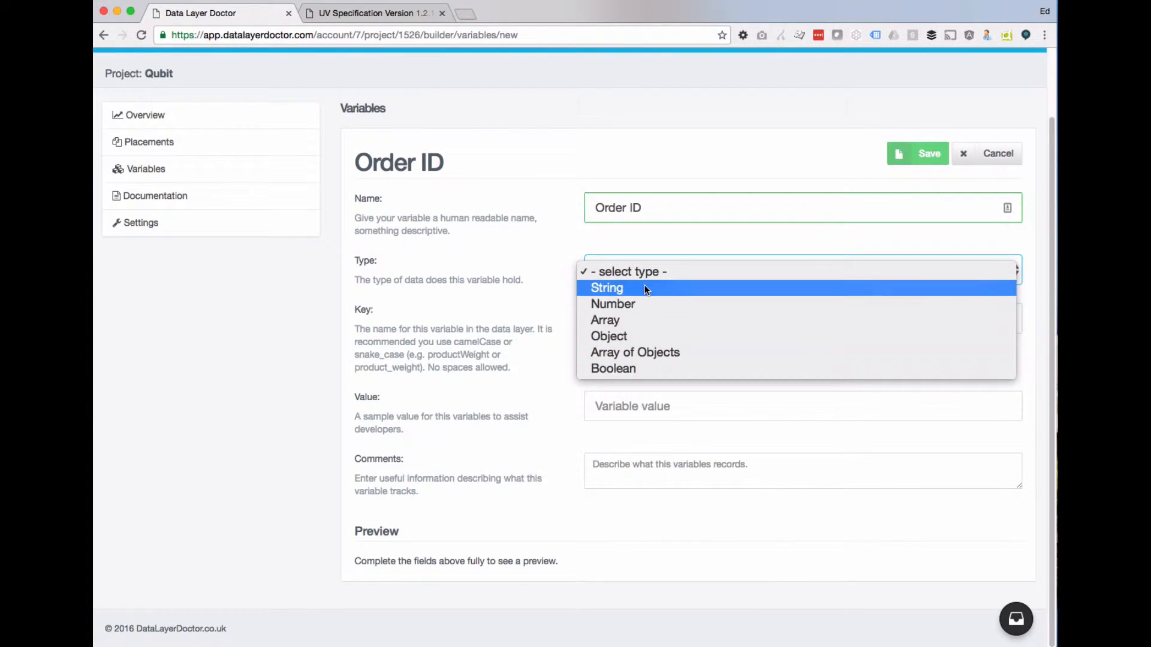
pyautogui.click(645, 287)
pyautogui.click(636, 320)
pyautogui.write('order_id')
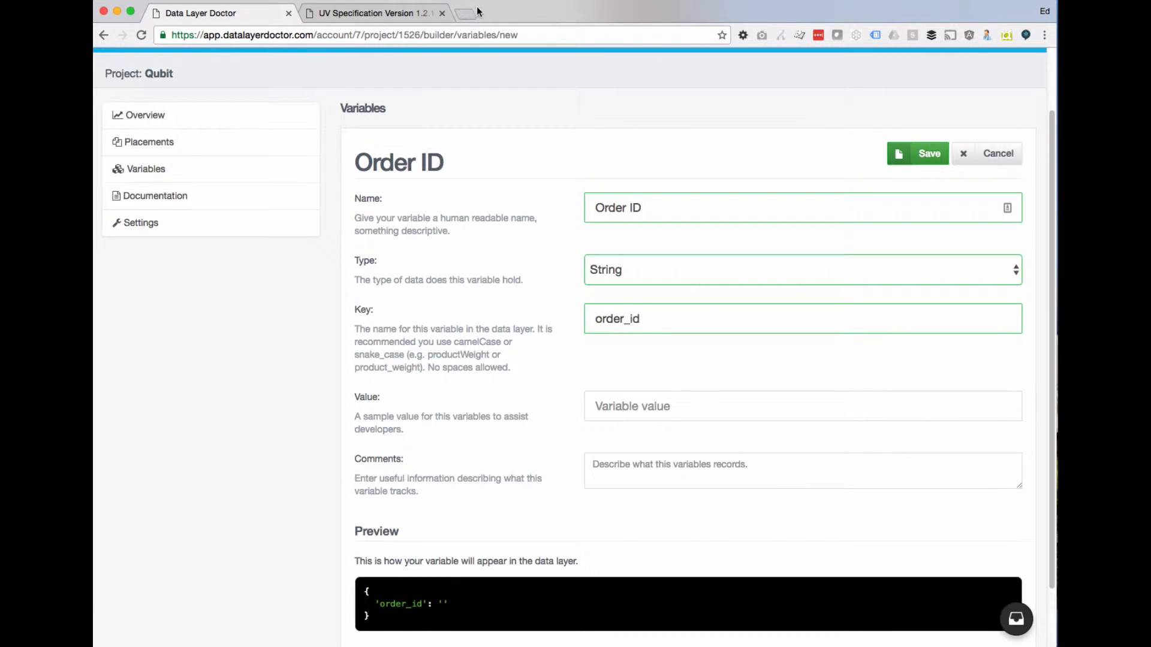
# - Copy the sample order ID from the UV specification's example into the Order ID variable's value and save the variable
pyautogui.click(383, 15)
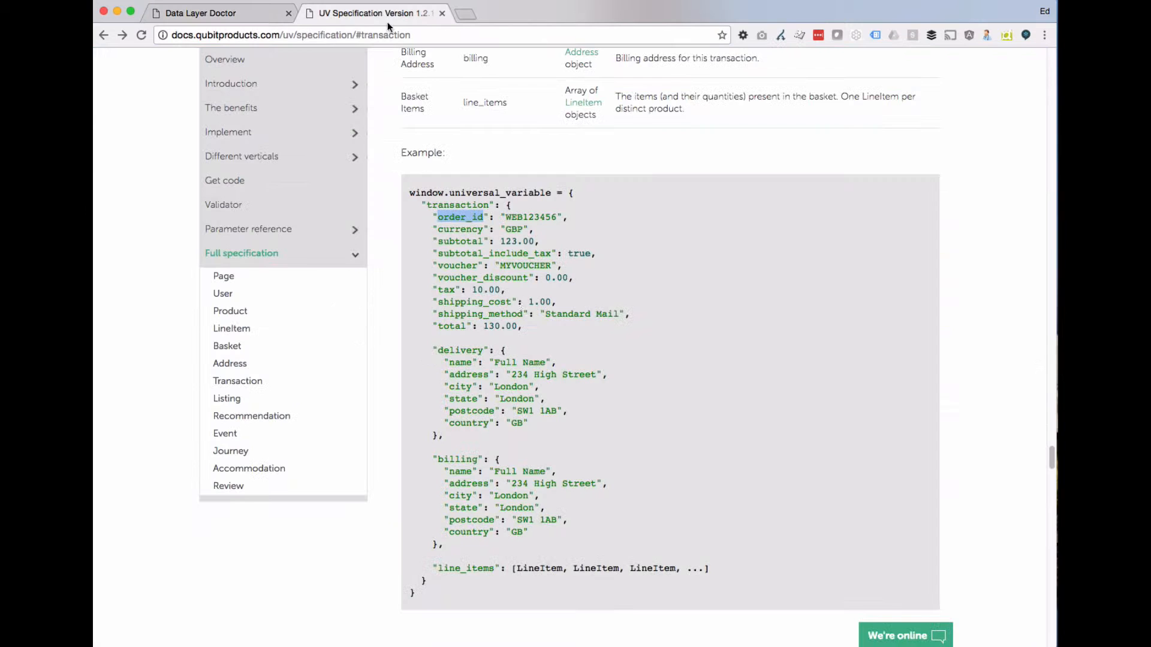
pyautogui.doubleClick(521, 217)
pyautogui.press('super+c')
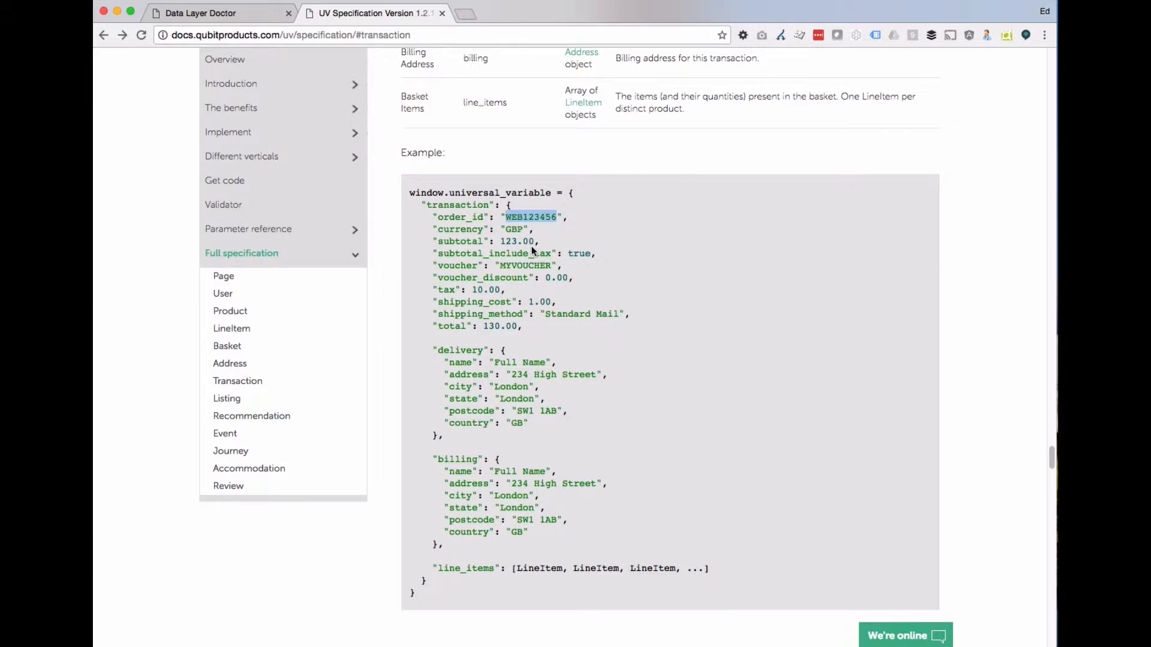
pyautogui.click(277, 13)
pyautogui.click(639, 407)
pyautogui.press('super+v')
pyautogui.scroll(-2, 618, 405)
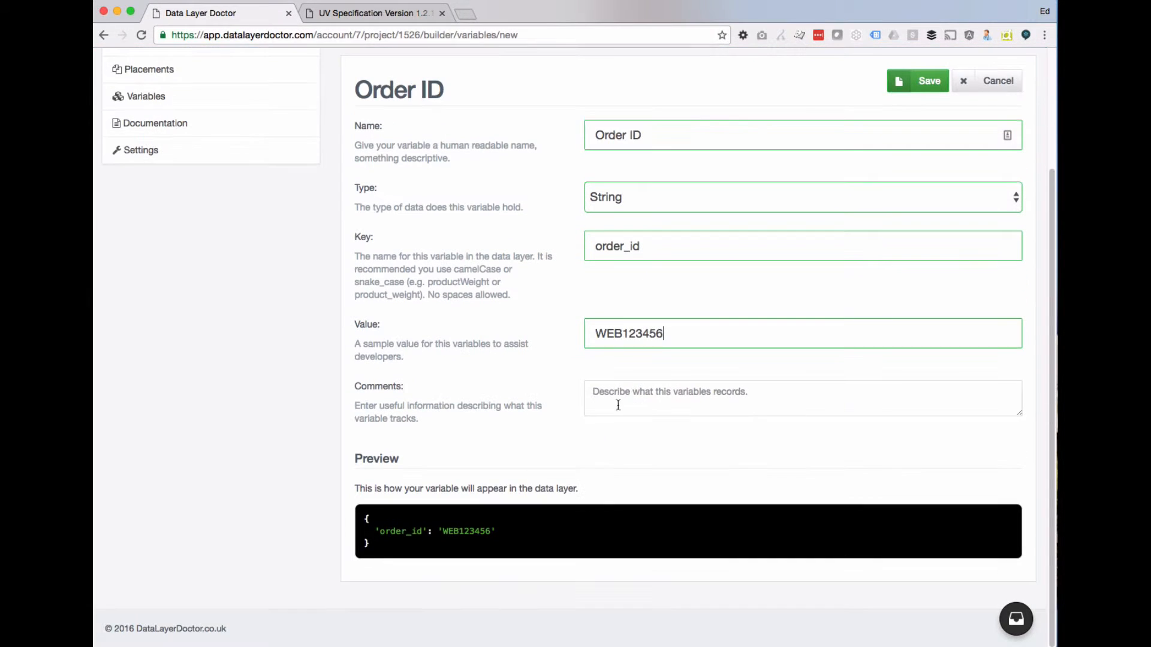
pyautogui.click(926, 84)
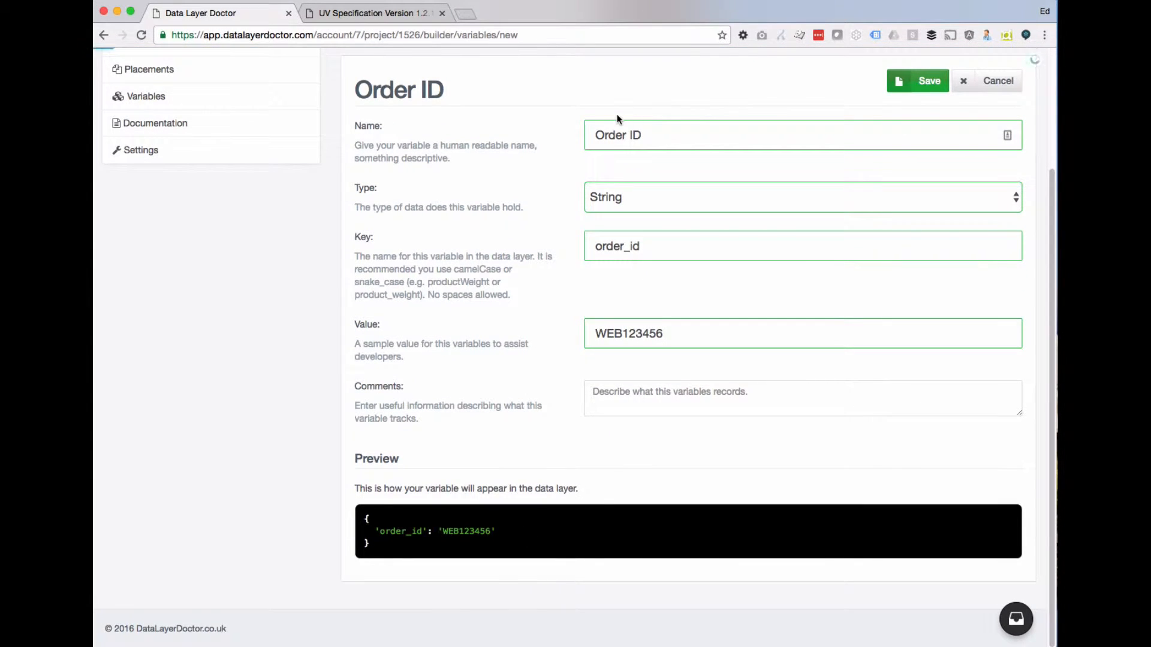
# - Look up the currency key in the UV specification's example and start a new Data Layer Doctor variable named Currency
pyautogui.click(366, 14)
pyautogui.doubleClick(464, 228)
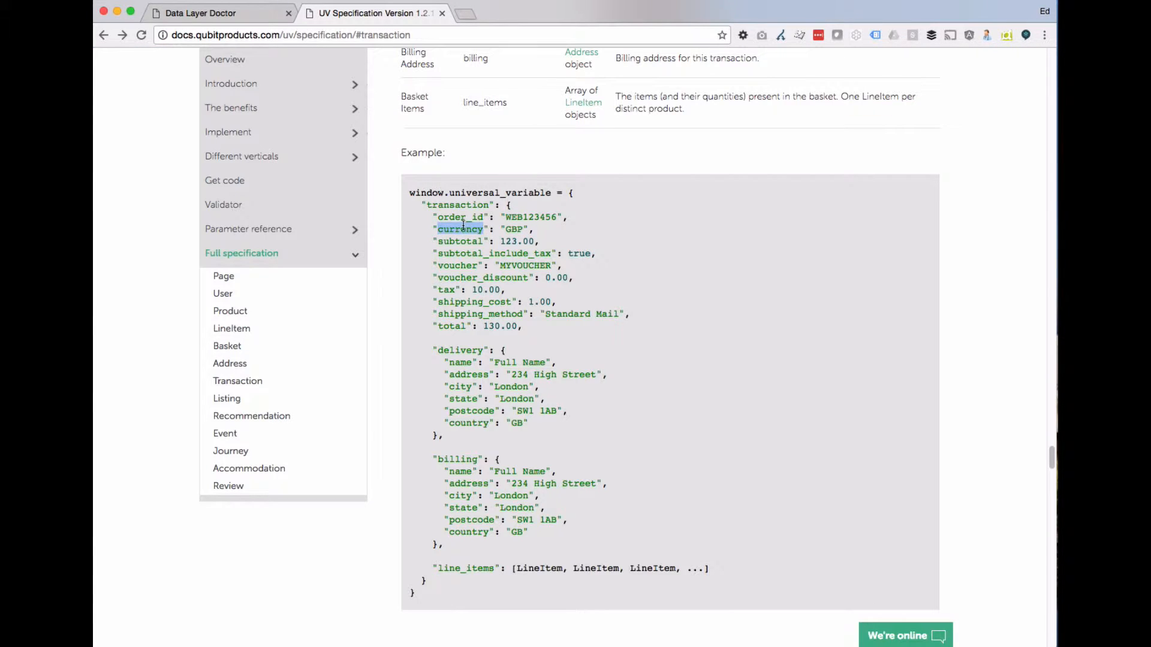
pyautogui.click(198, 14)
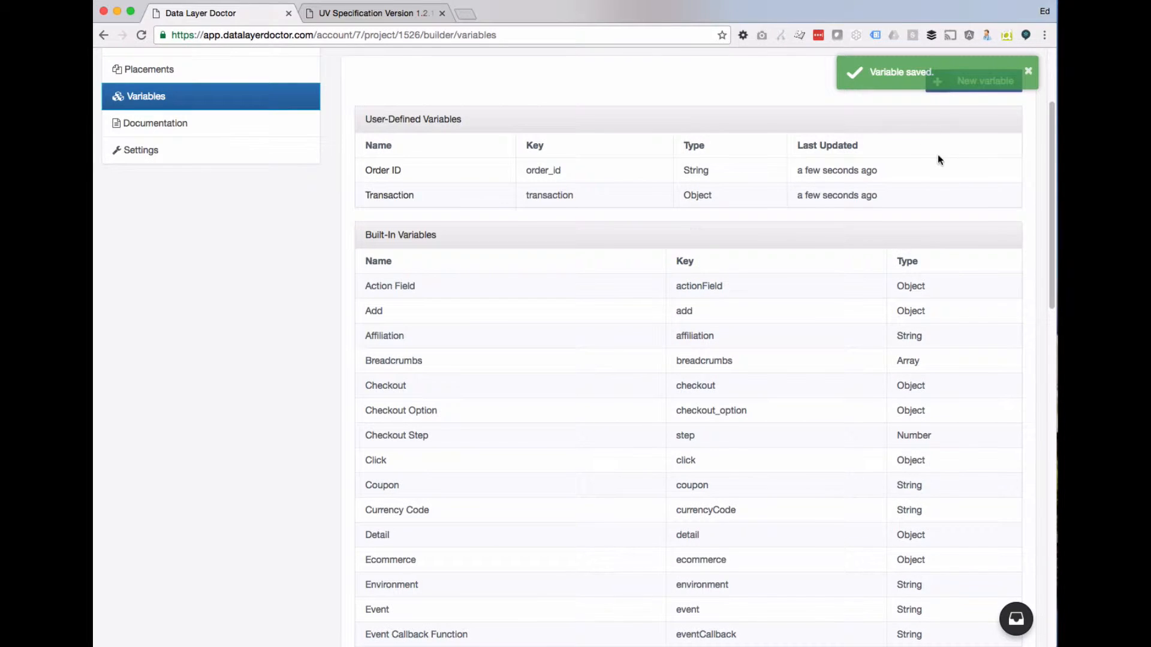
pyautogui.scroll(3, 940, 158)
pyautogui.click(972, 136)
pyautogui.tripleClick(633, 219)
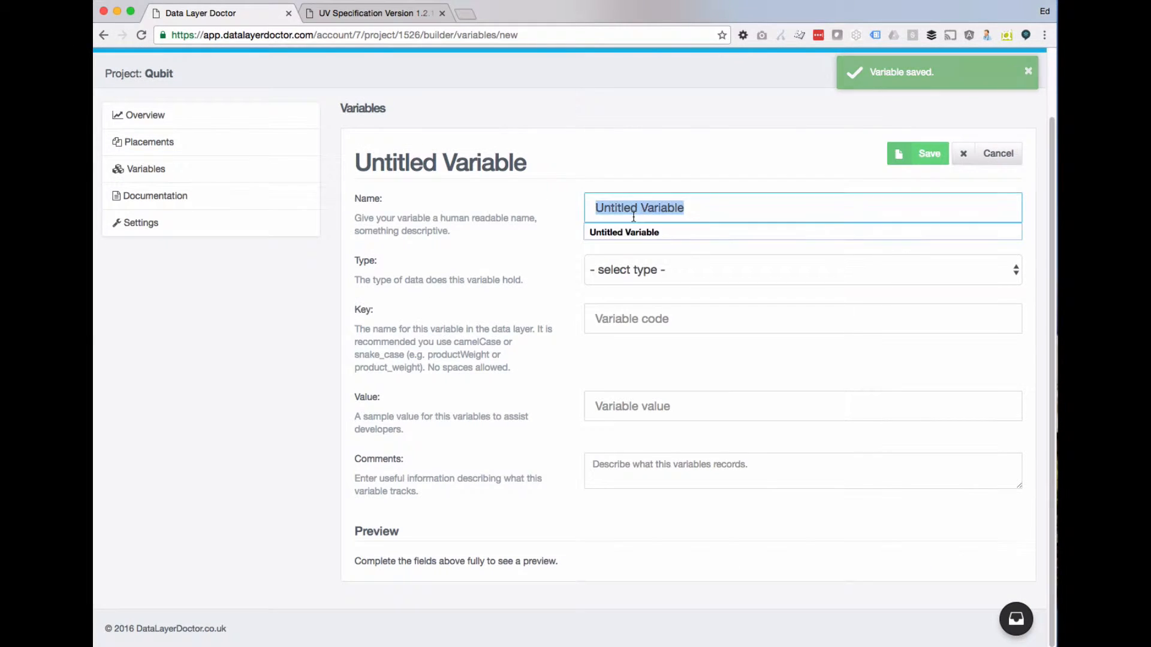
pyautogui.write('Currency')
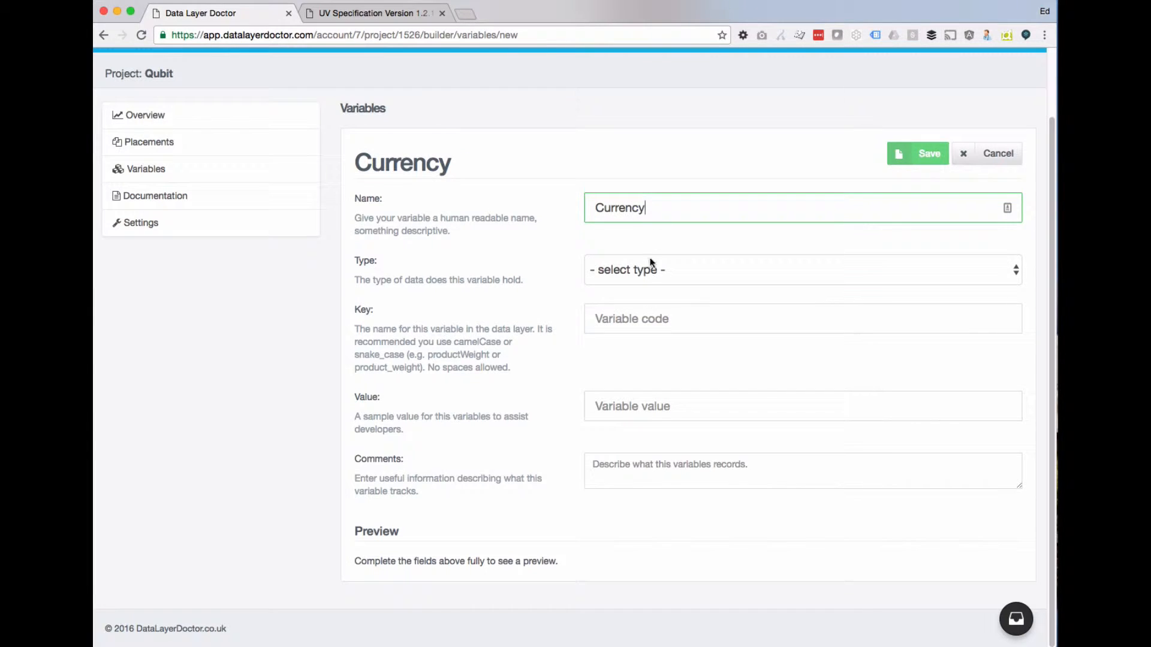
# - Set the Currency variable's type to String, its key to currency and its sample value to GBP
pyautogui.click(648, 272)
pyautogui.click(648, 286)
pyautogui.click(644, 314)
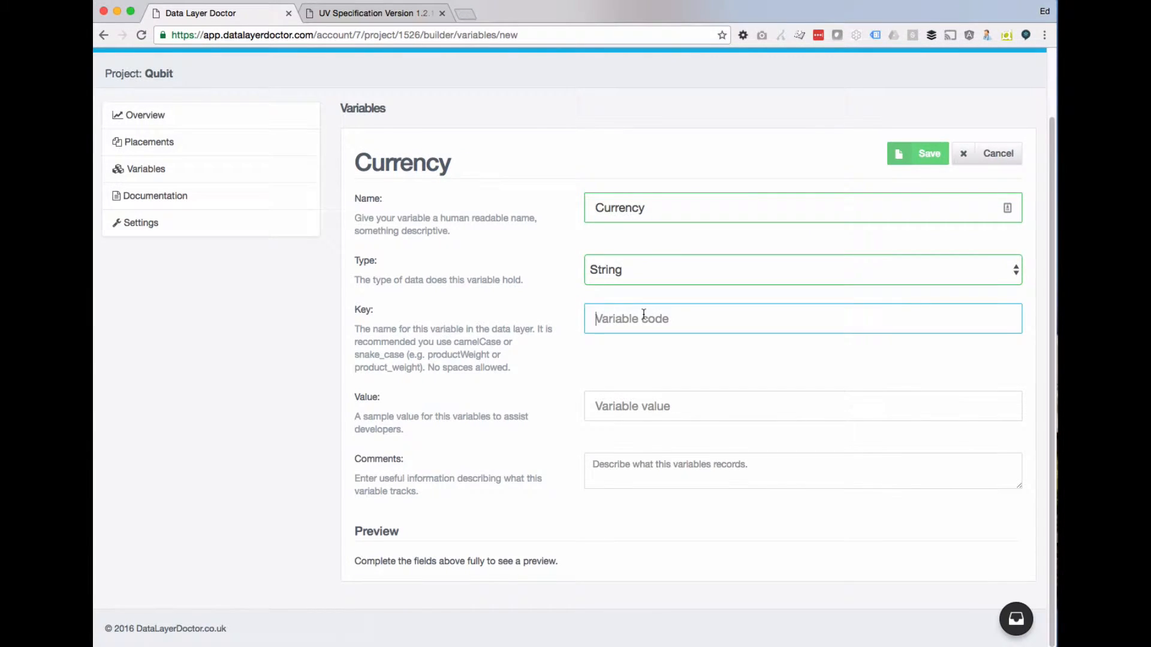
pyautogui.write('currency')
pyautogui.click(646, 407)
pyautogui.write('GBP')
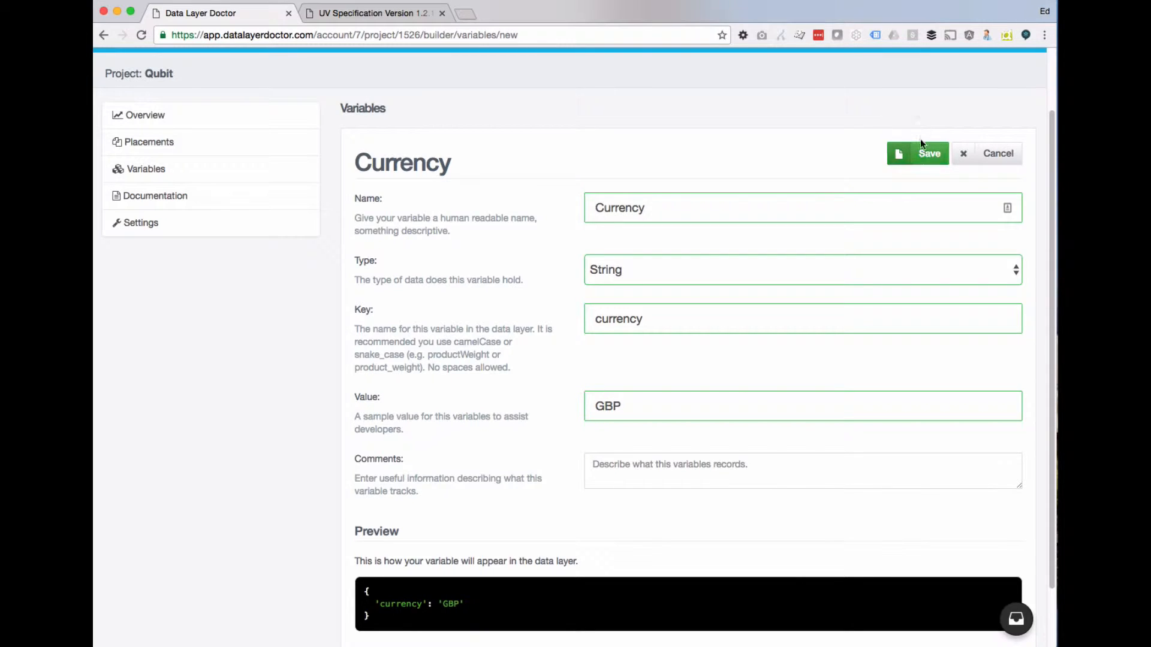
# - Save the Currency variable and look up the total key in the UV specification's transaction example
pyautogui.click(926, 156)
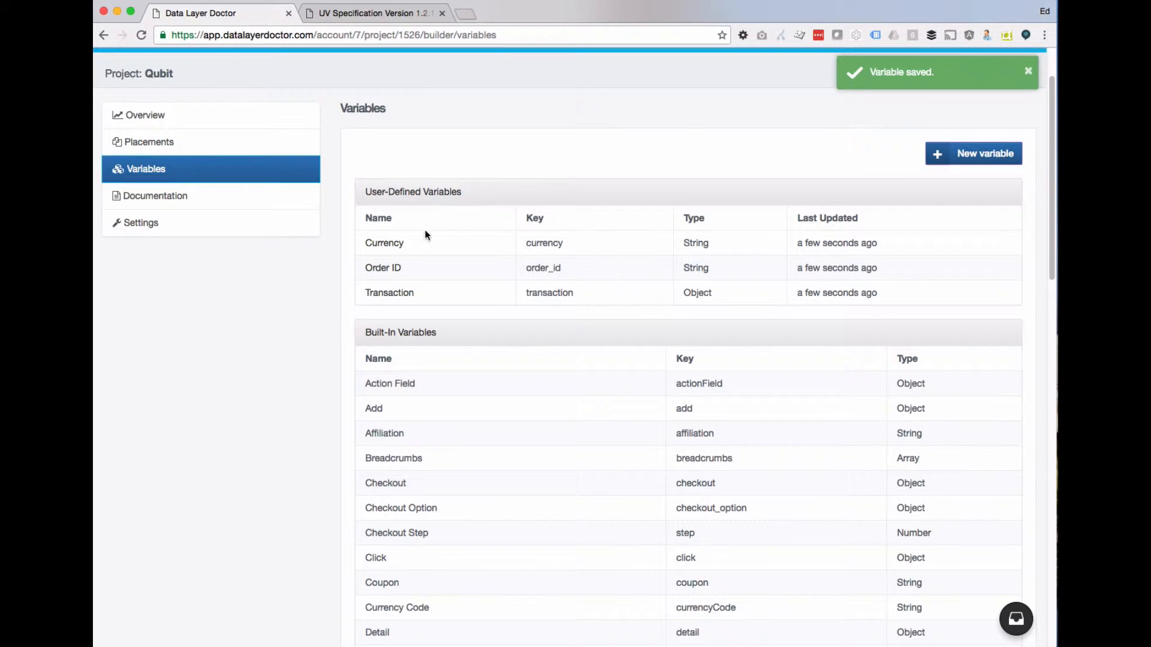
pyautogui.click(371, 13)
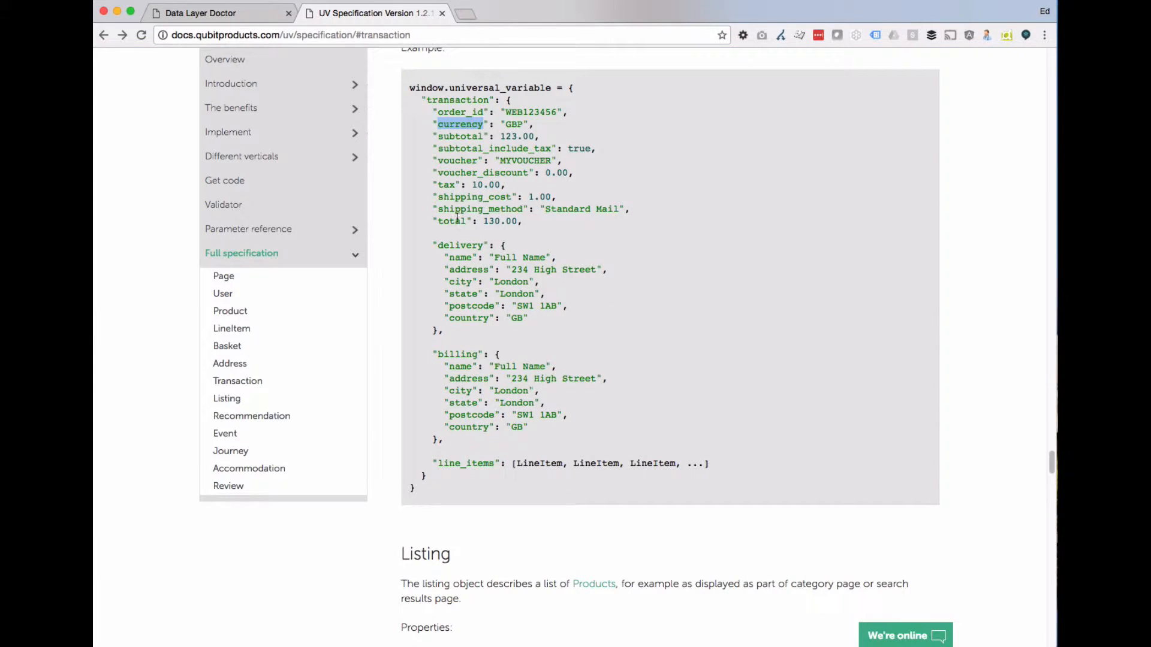
pyautogui.doubleClick(452, 220)
pyautogui.click(204, 12)
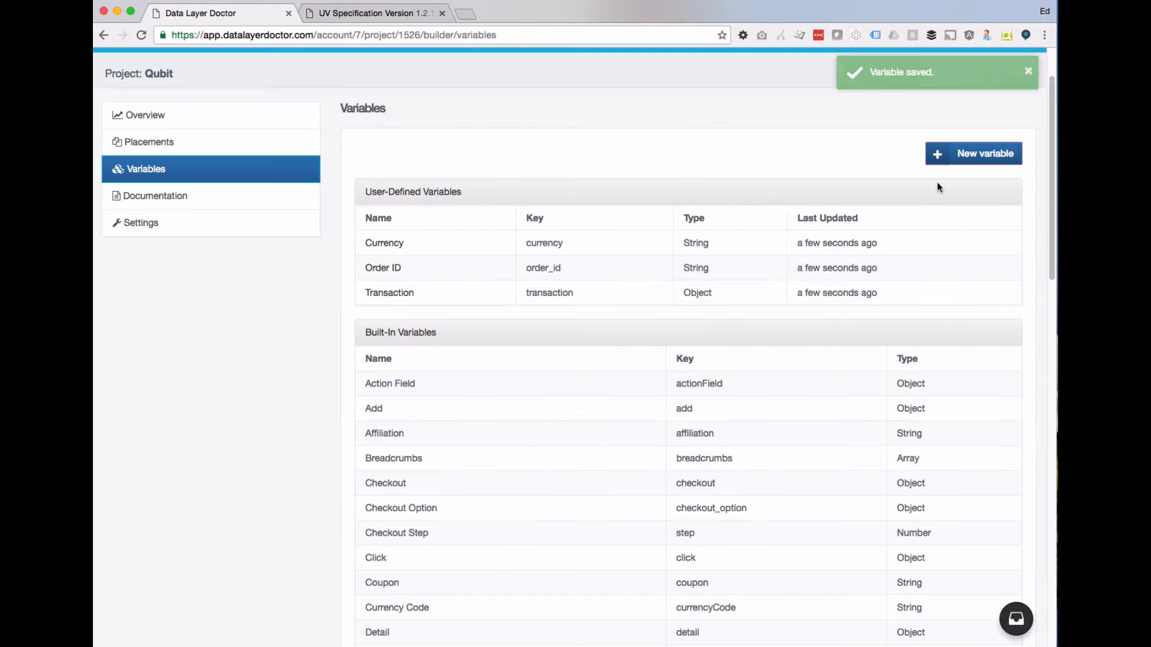
# - Start a new Data Layer Doctor variable named Total and set its type to Number
pyautogui.click(977, 154)
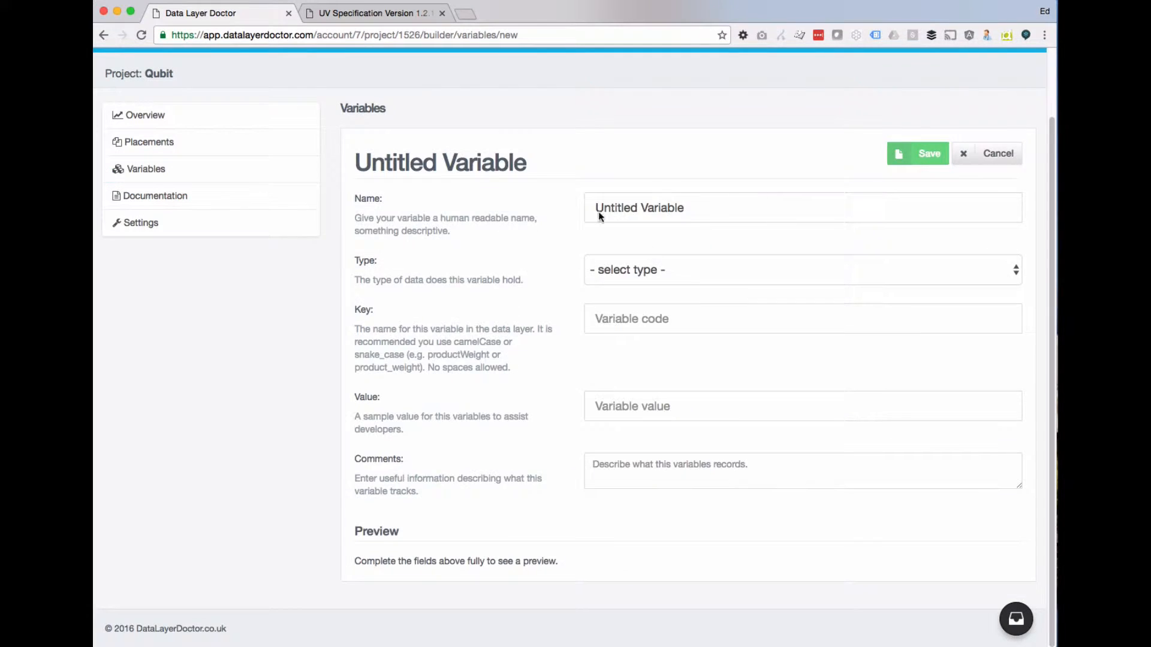
pyautogui.click(657, 201)
pyautogui.write('Total')
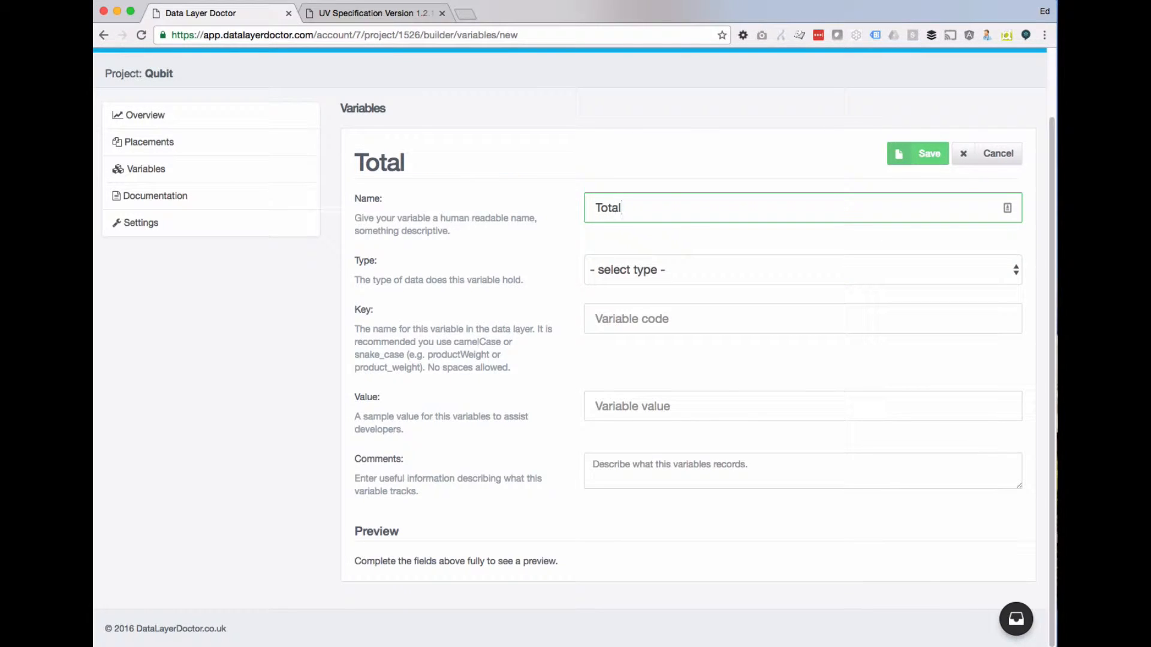
pyautogui.click(656, 268)
pyautogui.click(651, 303)
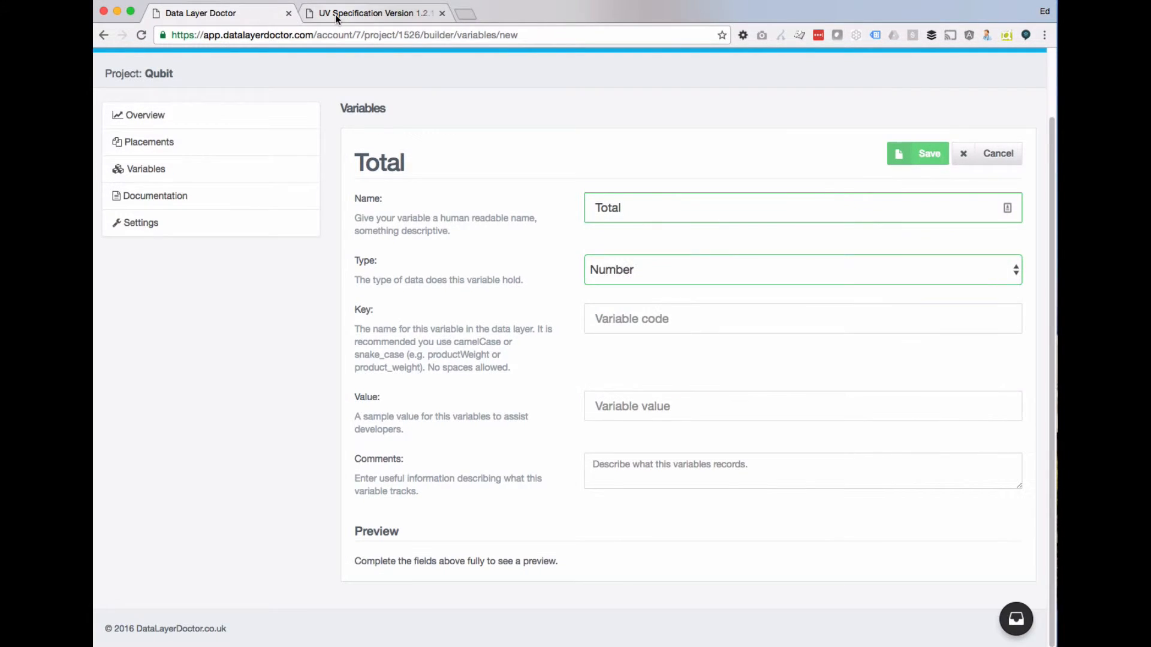
# - Compare how the total number and the shipping_method string are written in the UV specification's transaction example
pyautogui.click(335, 14)
pyautogui.moveTo(481, 222); pyautogui.dragTo(550, 210)
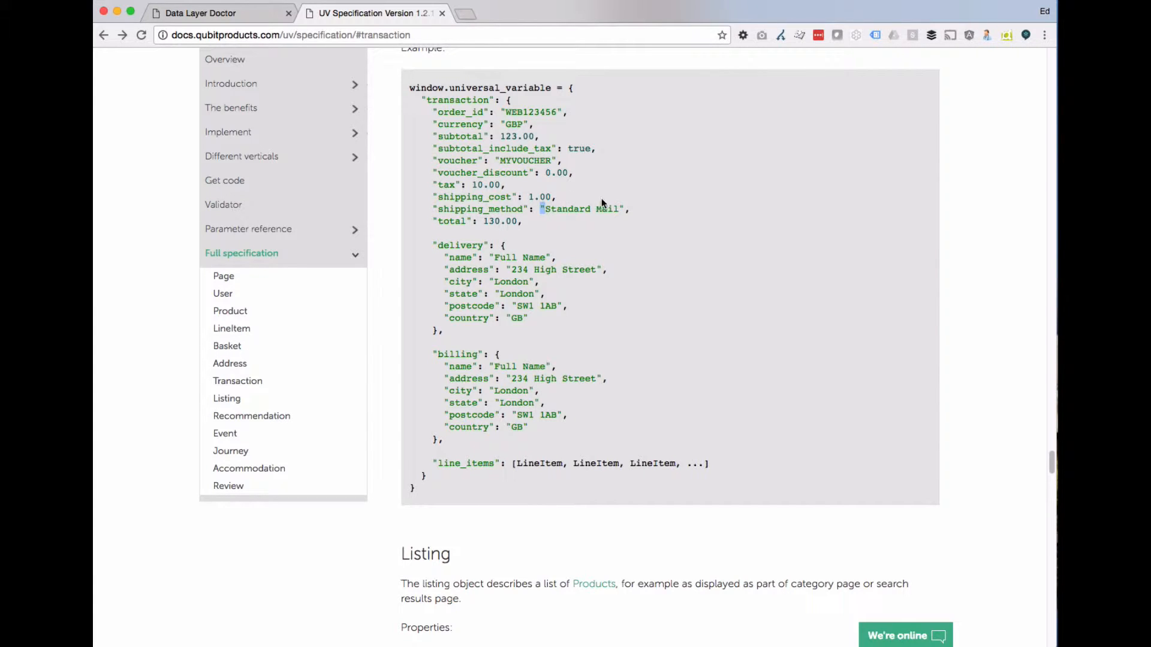
pyautogui.moveTo(618, 209); pyautogui.dragTo(623, 207)
pyautogui.moveTo(486, 221); pyautogui.dragTo(511, 224)
pyautogui.click(492, 222)
pyautogui.click(244, 17)
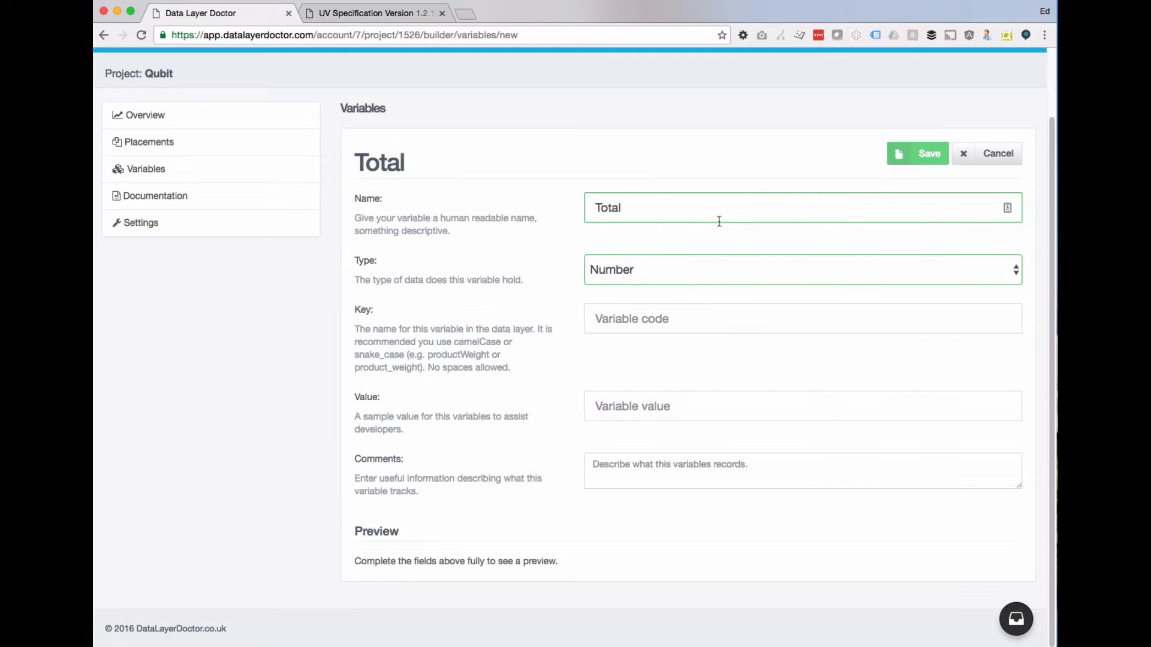
# - Keep Number as the Total variable's type in Data Layer Doctor and set its key to total
pyautogui.click(645, 269)
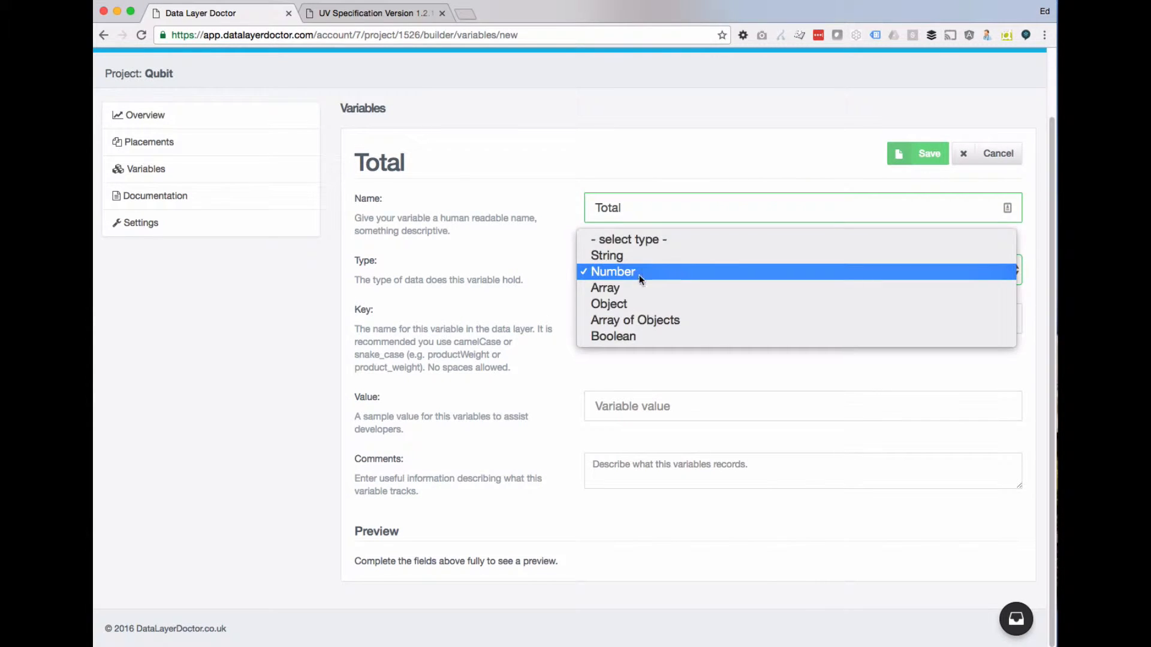
pyautogui.click(645, 270)
pyautogui.click(639, 320)
pyautogui.write('total')
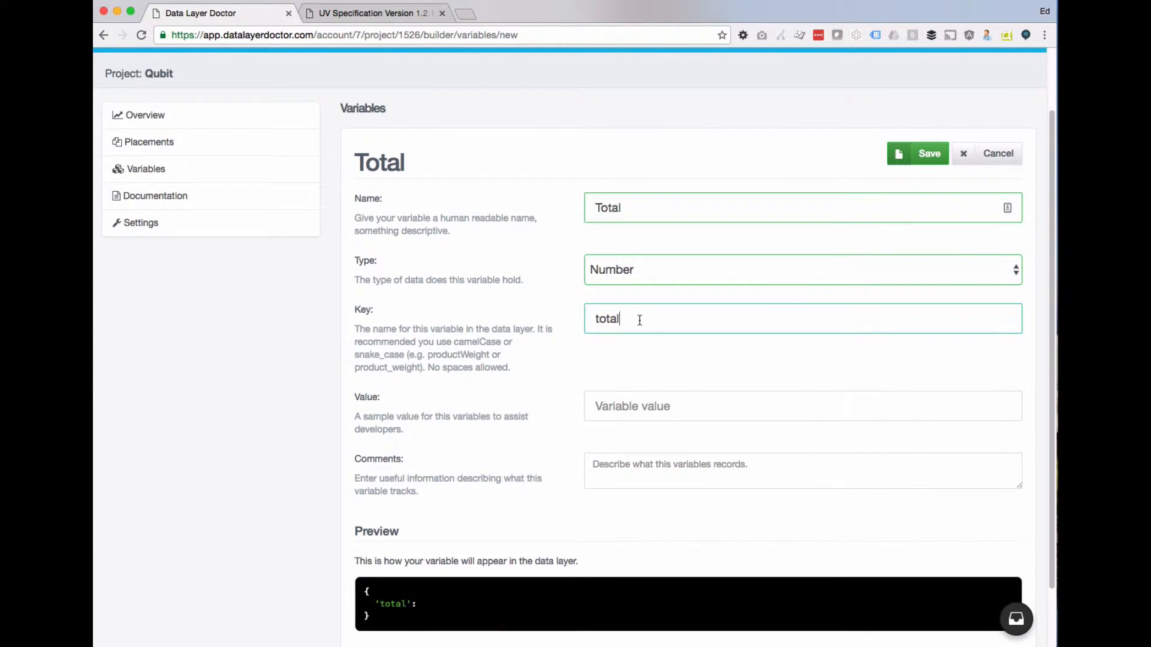
# - Copy the sample total 130.00 from the UV specification's example into the Total variable's value
pyautogui.click(630, 410)
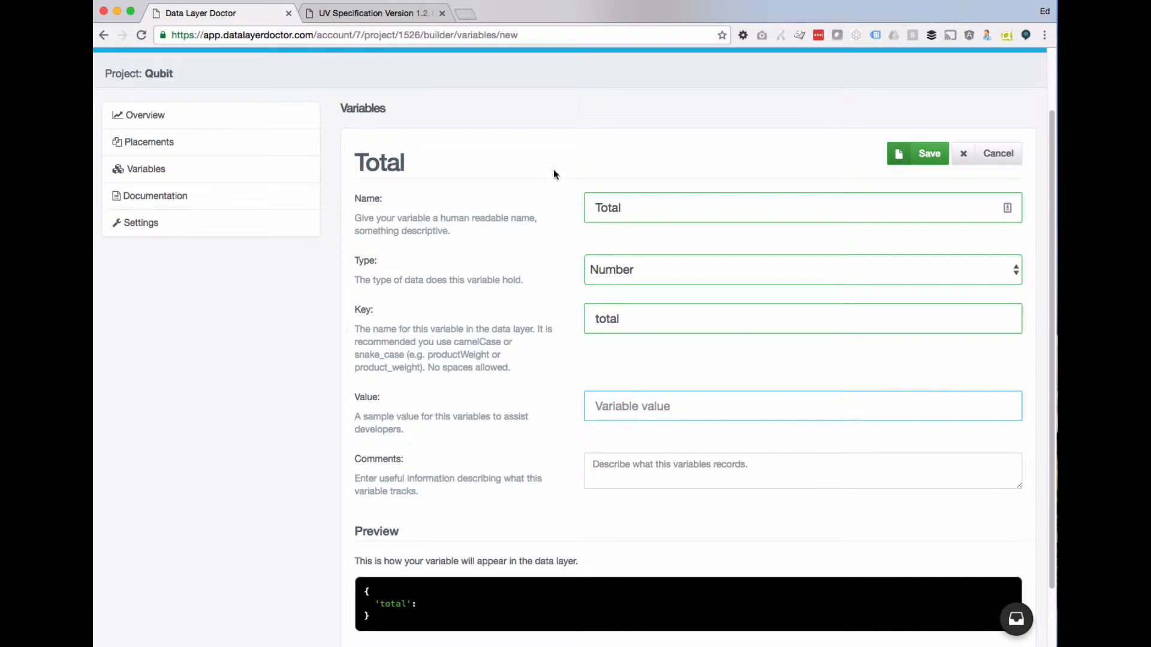
pyautogui.hotkey('ctrl', 'Tab')
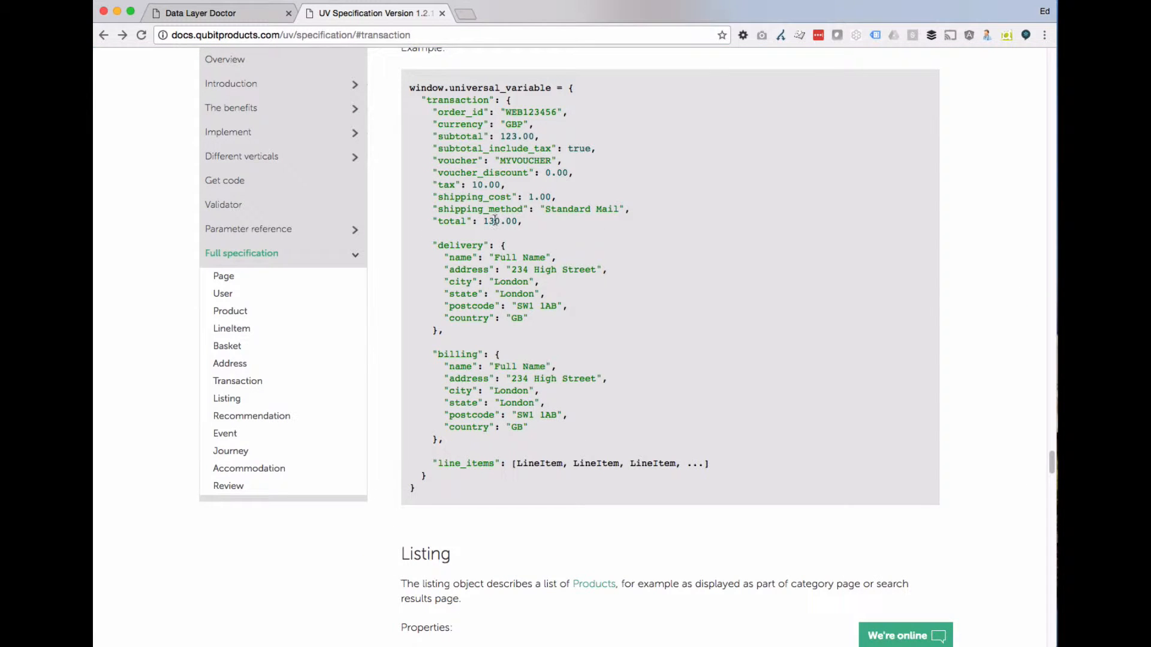
pyautogui.moveTo(485, 221); pyautogui.dragTo(507, 220)
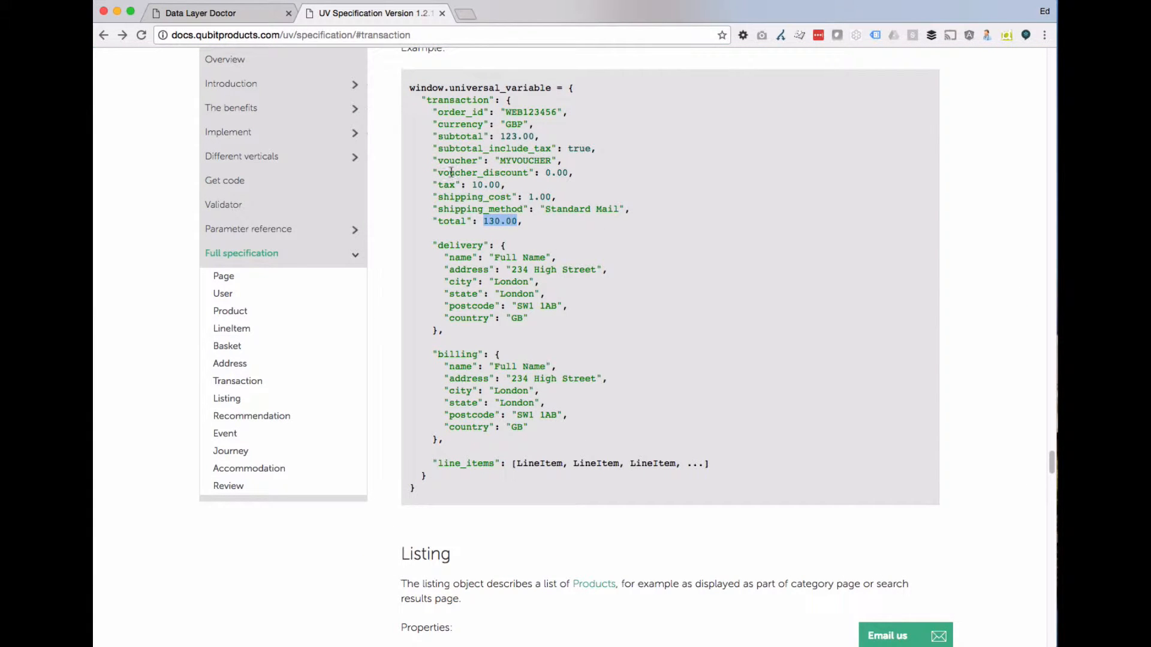
pyautogui.hotkey('ctrl', 'shift', 'Tab')
pyautogui.write('130.00')
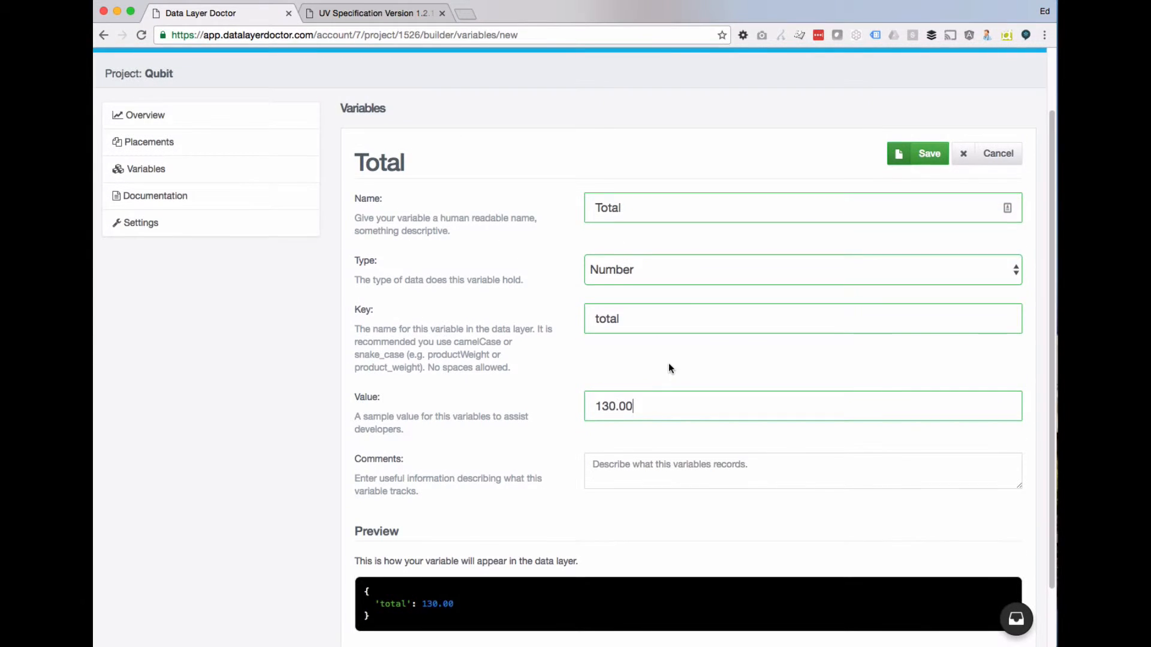
# - Check the Total variable's data layer preview against its Number type and save the variable
pyautogui.scroll(-2, 668, 362)
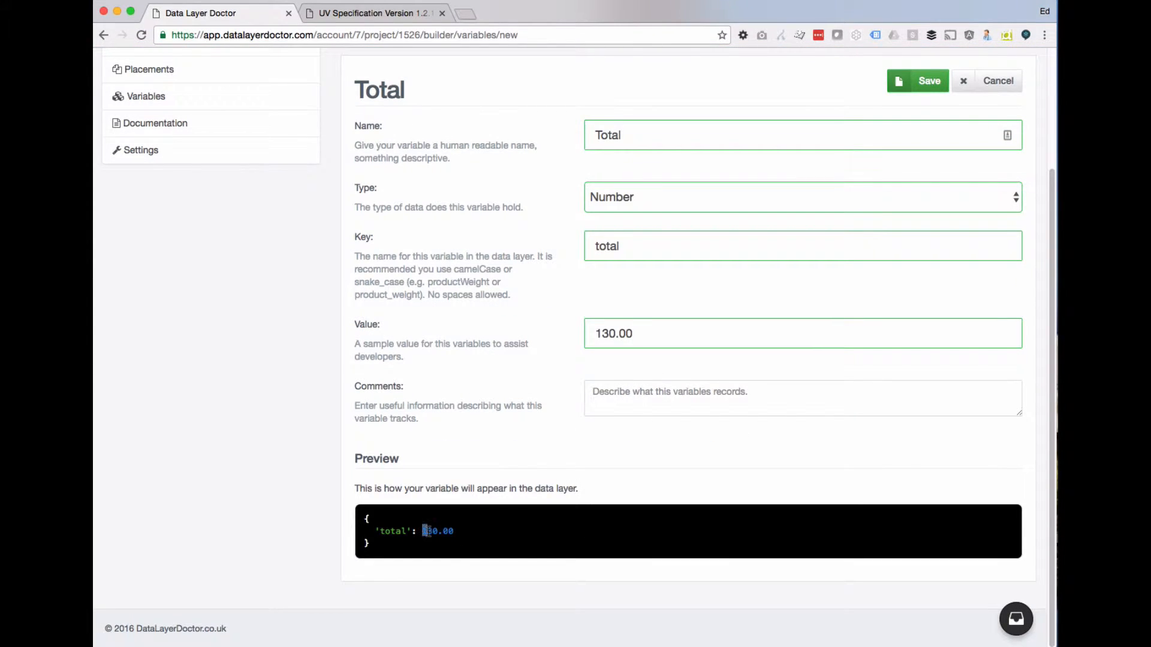
pyautogui.click(425, 538)
pyautogui.click(630, 198)
pyautogui.click(633, 182)
pyautogui.click(642, 196)
pyautogui.click(639, 211)
pyautogui.click(922, 85)
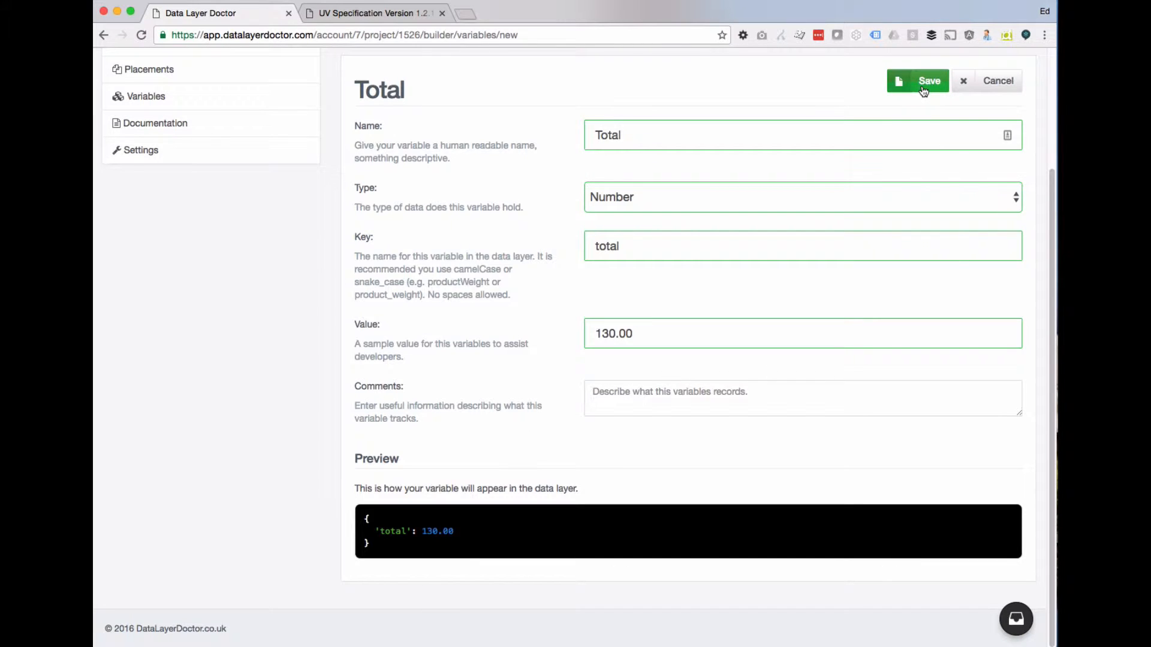
# - Review the transaction fields, the property table and the line_items entry in the UV specification
pyautogui.click(358, 13)
pyautogui.scroll(-1, 625, 318)
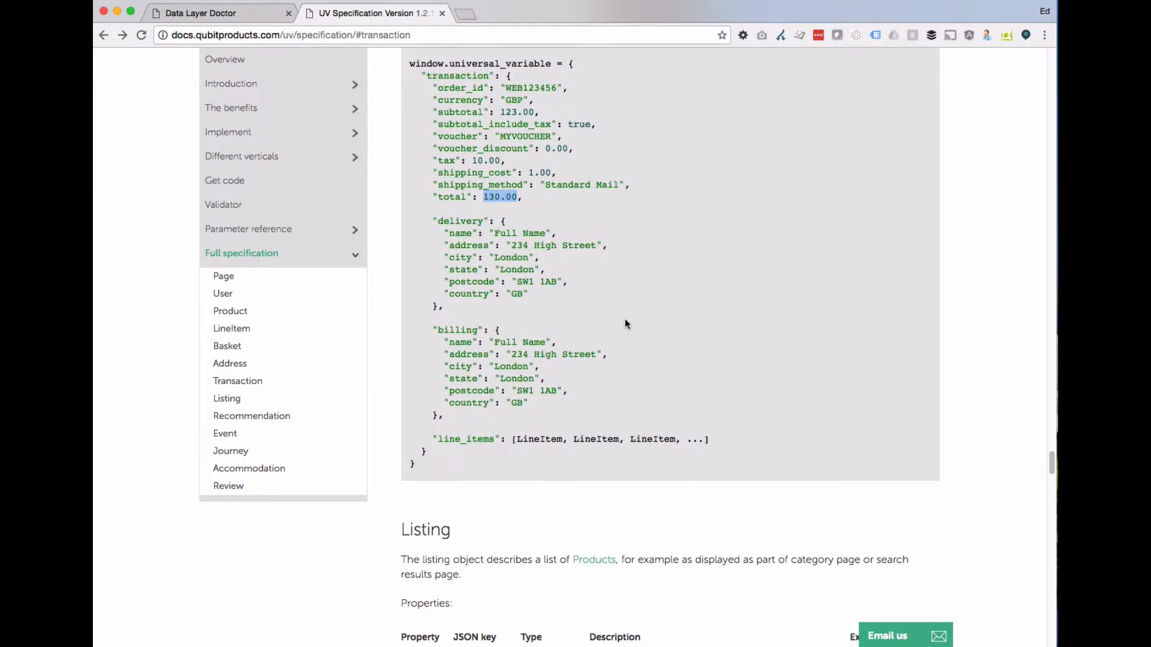
pyautogui.scroll(1, 625, 318)
pyautogui.click(441, 166)
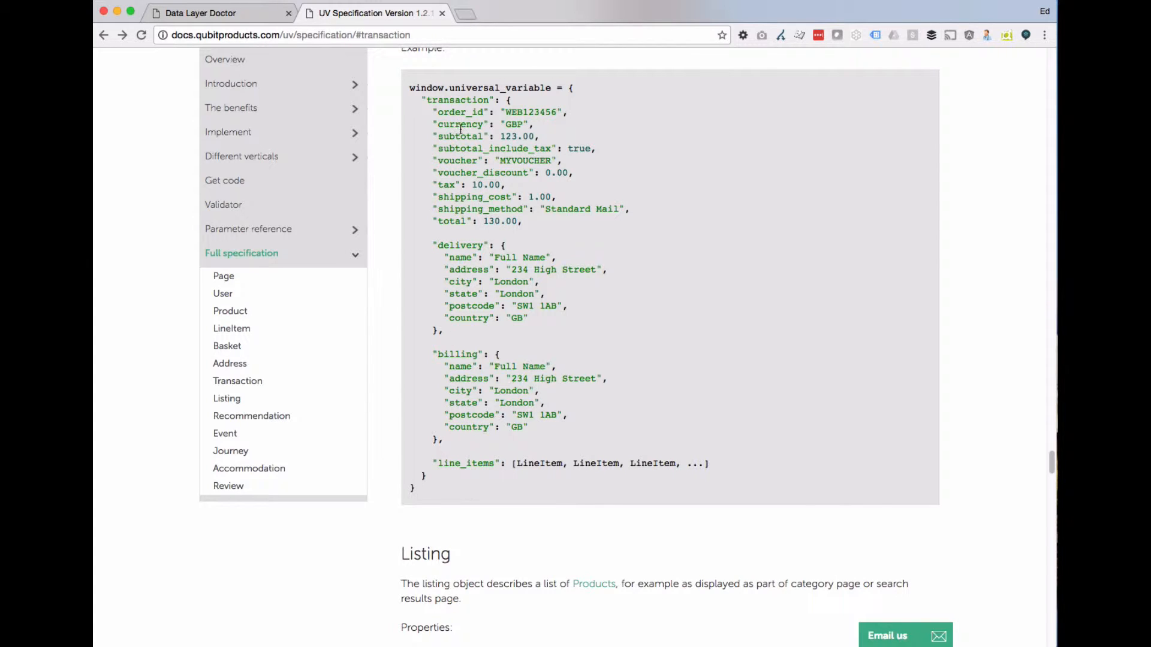
pyautogui.moveTo(460, 128); pyautogui.dragTo(457, 196)
pyautogui.click(457, 196)
pyautogui.moveTo(448, 121); pyautogui.dragTo(520, 223)
pyautogui.click(513, 214)
pyautogui.scroll(5, 453, 239)
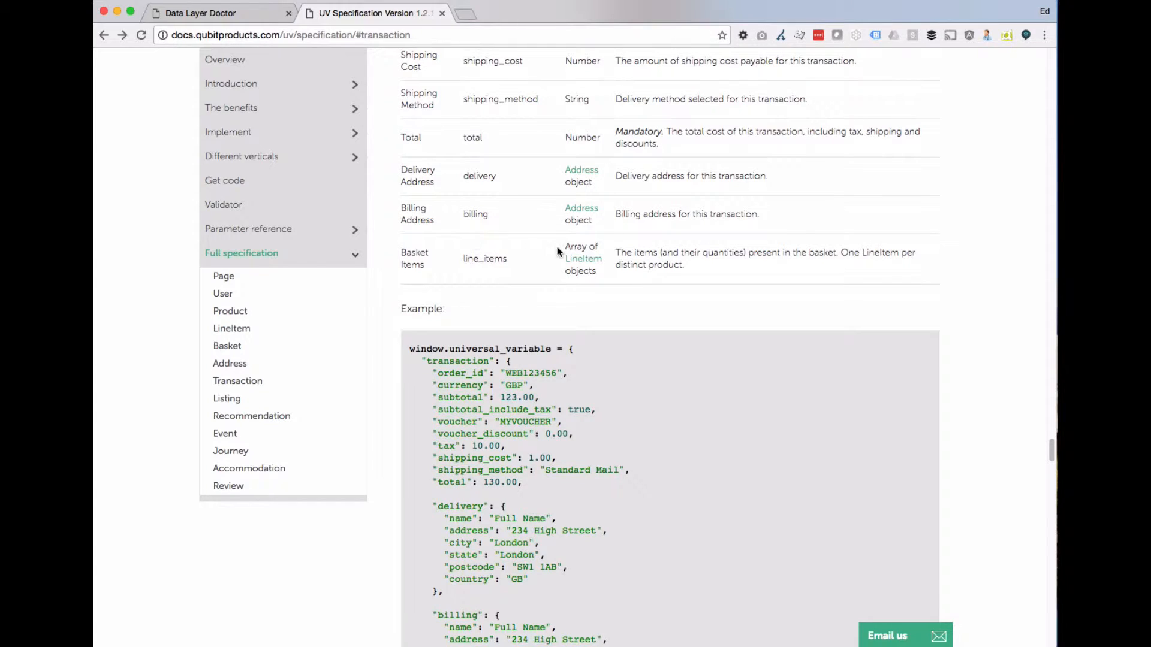
pyautogui.scroll(-5, 419, 263)
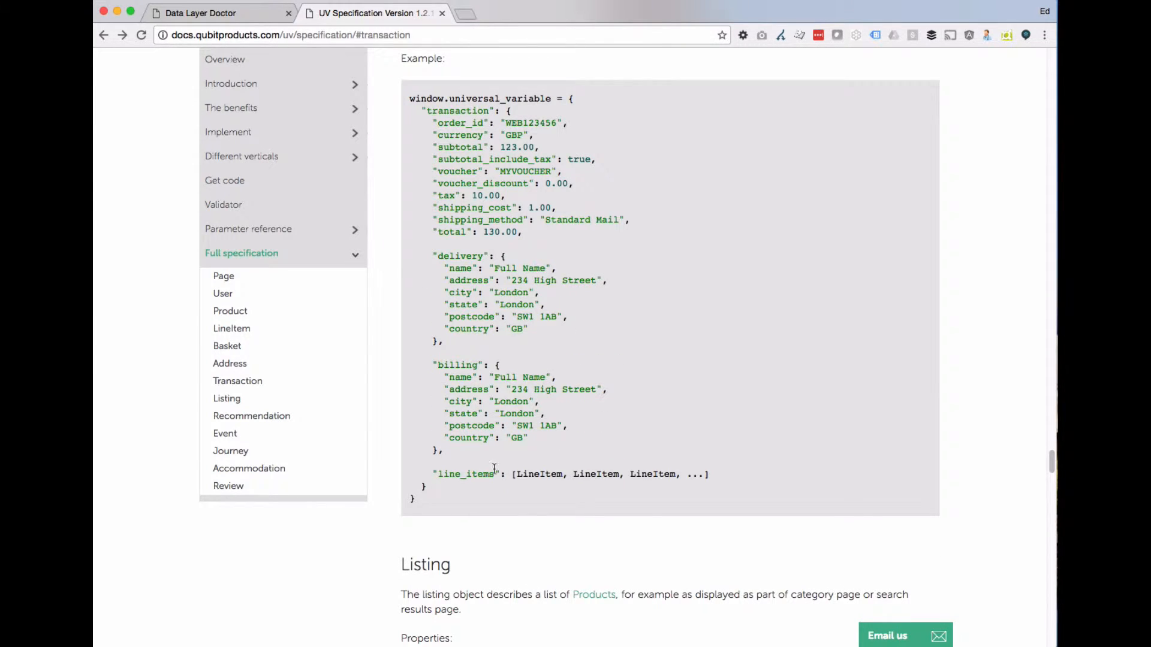
# - Start a new Data Layer Doctor variable named line_items
pyautogui.click(237, 15)
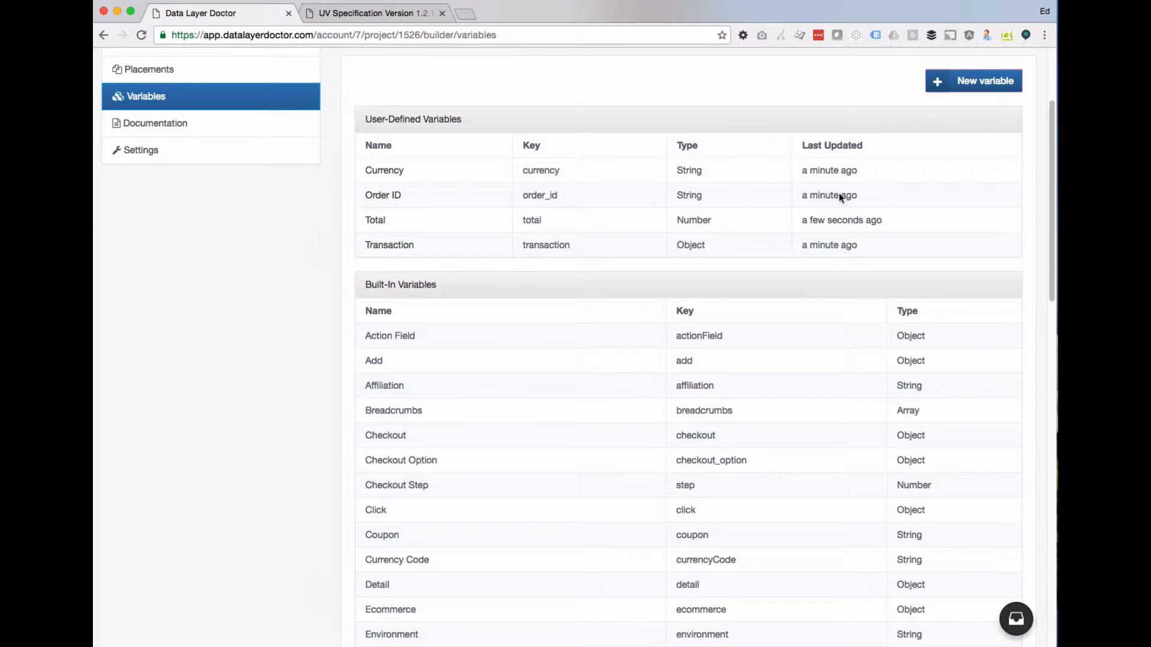
pyautogui.click(1007, 80)
pyautogui.click(637, 209)
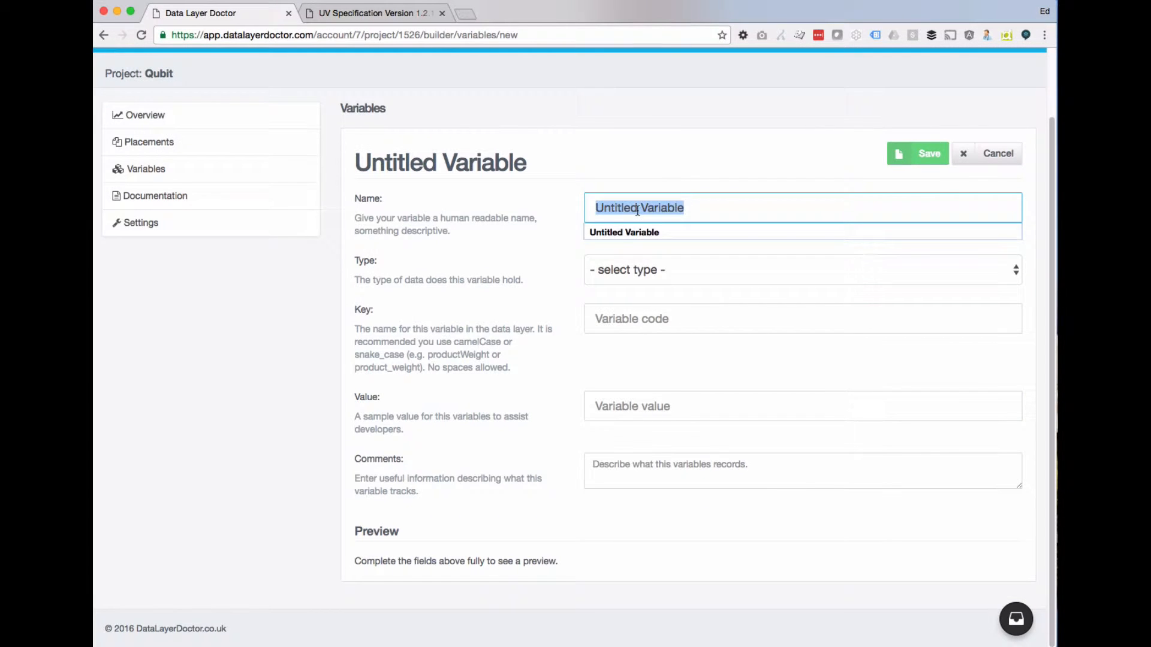
pyautogui.write('line_items')
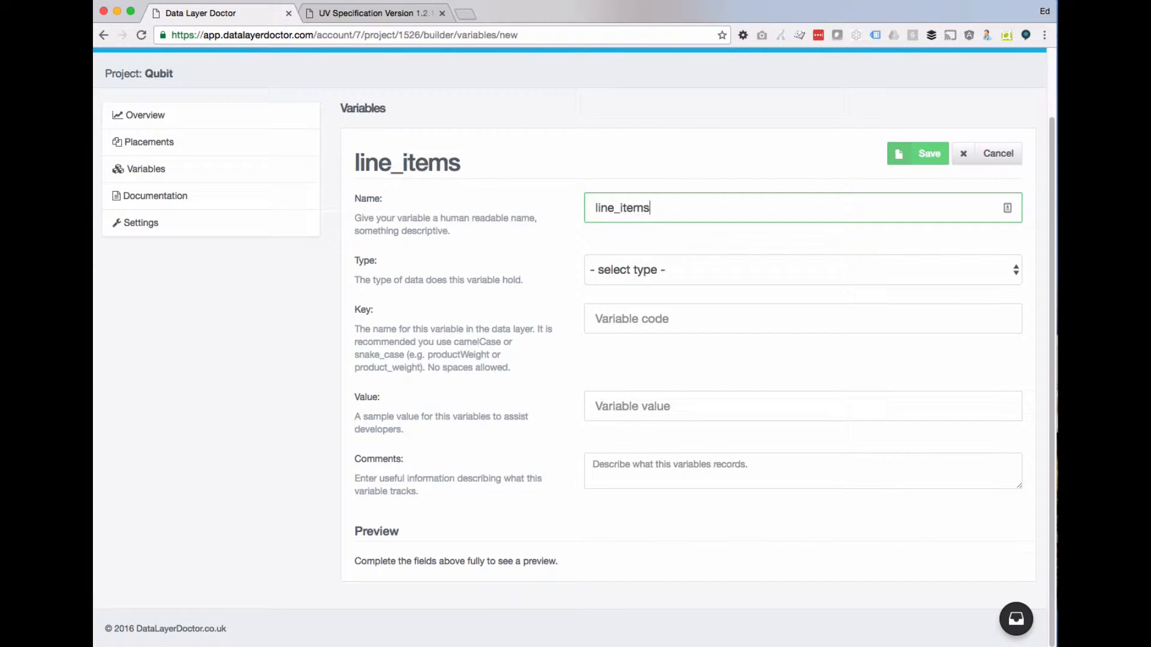
pyautogui.click(664, 265)
pyautogui.click(645, 261)
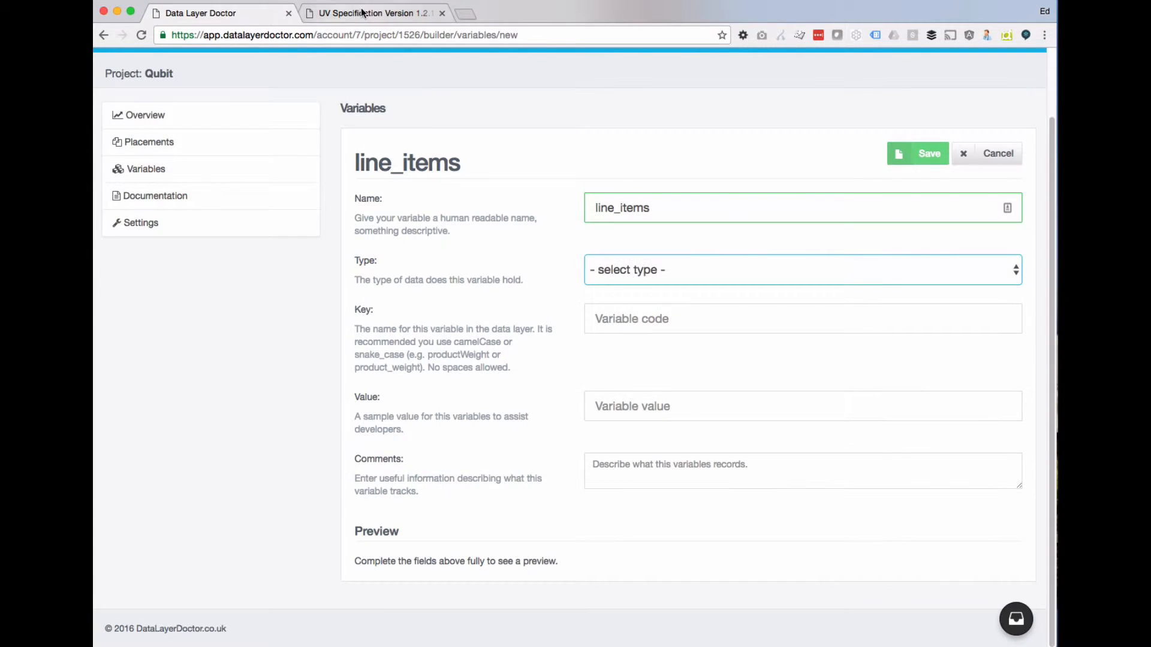
# - Check the format of line_items in the UV specification's example and set the new variable's type to Array of Objects
pyautogui.click(362, 12)
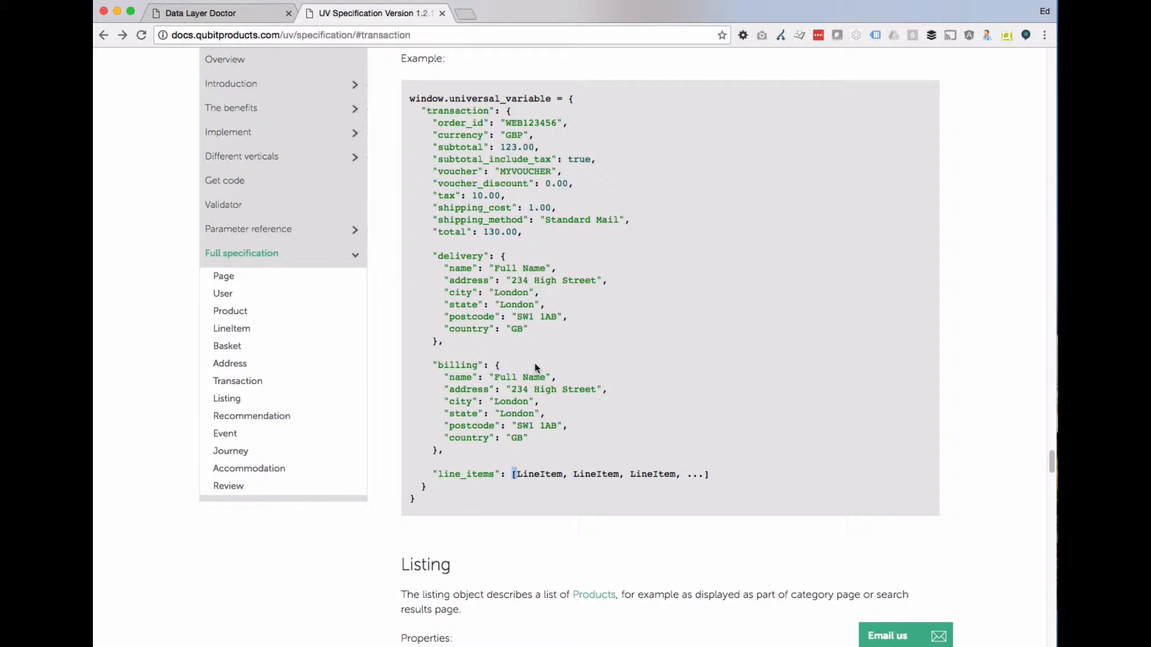
pyautogui.scroll(-1, 536, 367)
pyautogui.click(204, 13)
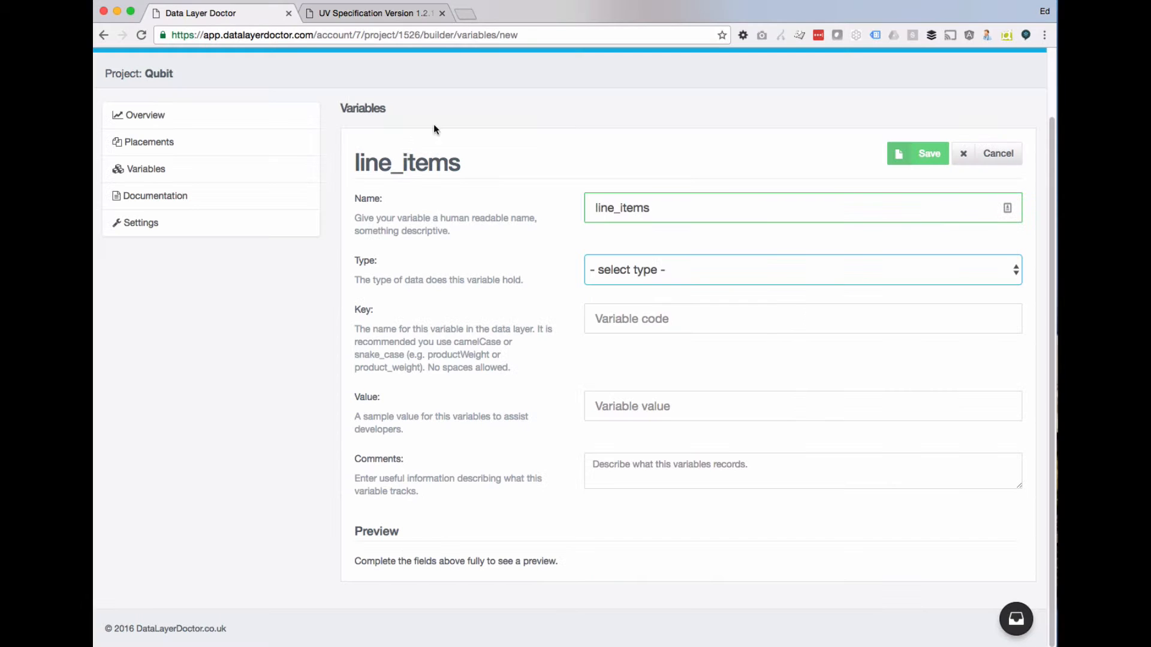
pyautogui.click(646, 278)
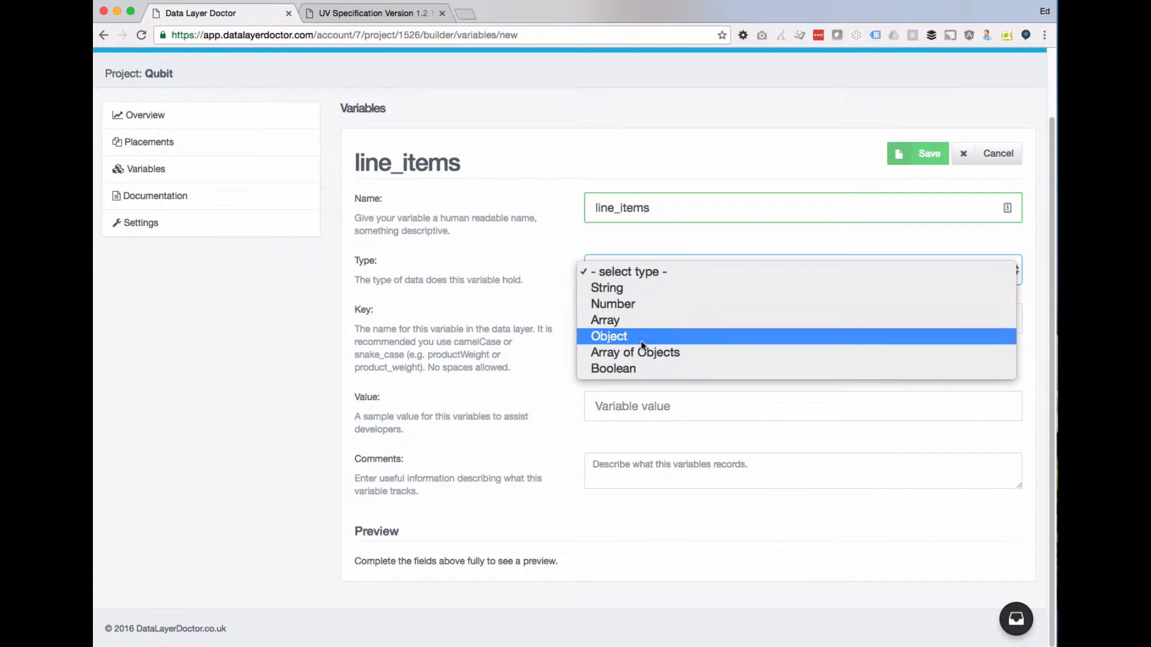
pyautogui.click(272, 29)
# - Examine the LineItem entries in the UV specification's line_items array and set the variable's key to line_items
pyautogui.click(339, 19)
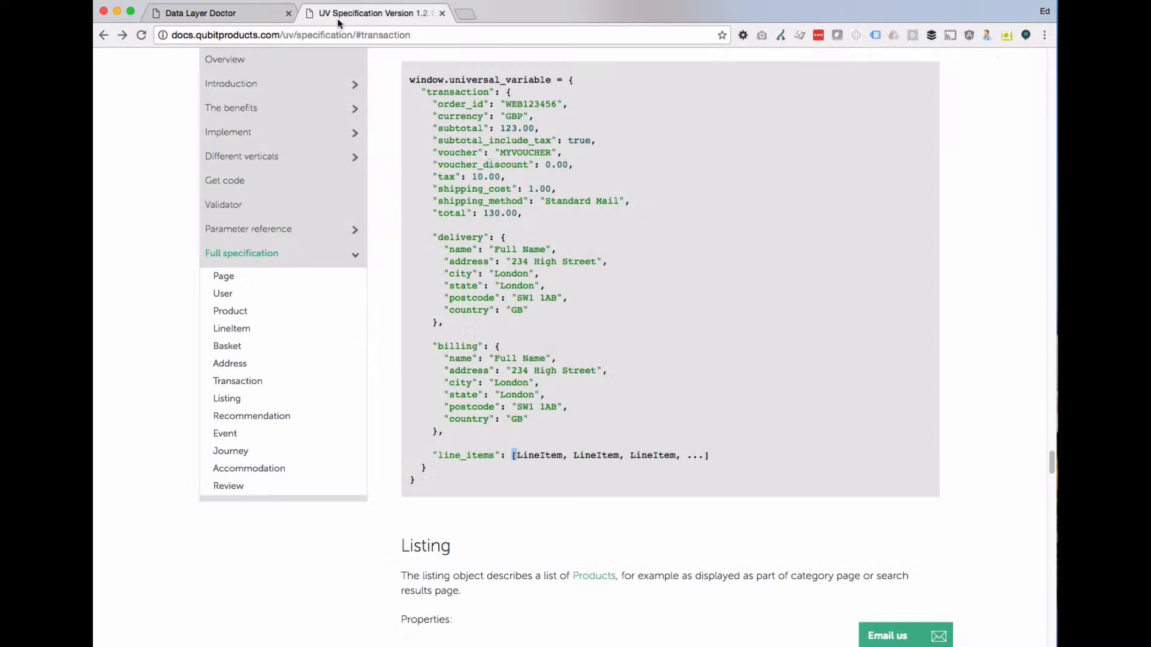
pyautogui.tripleClick(530, 457)
pyautogui.moveTo(521, 458); pyautogui.dragTo(561, 458)
pyautogui.scroll(-2, 536, 459)
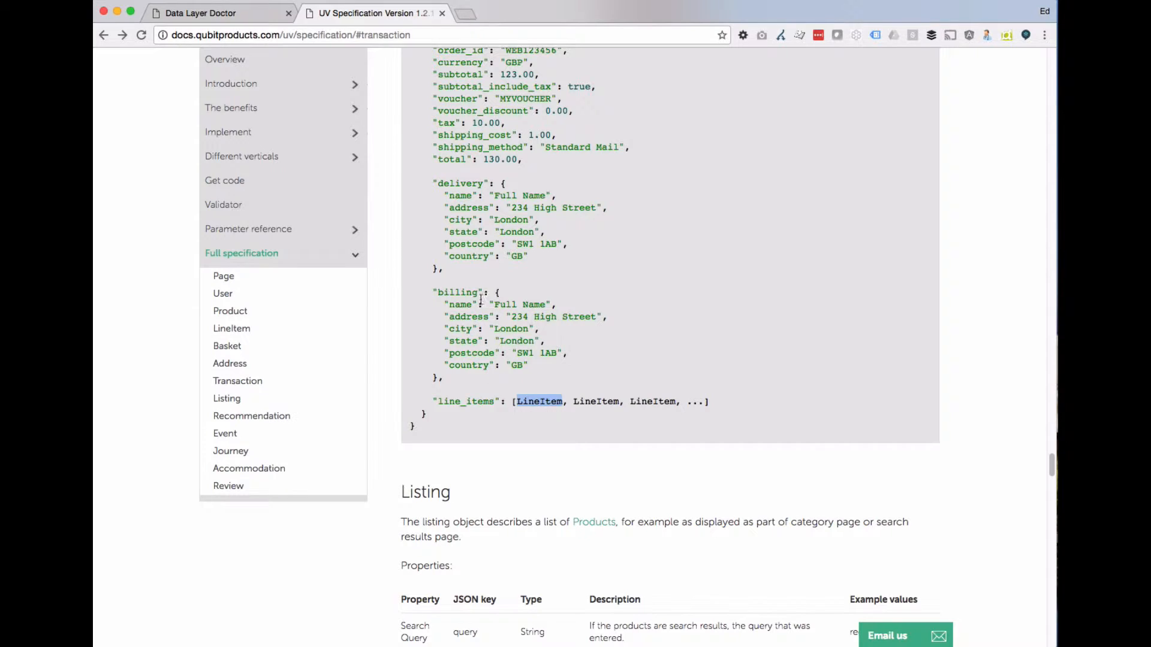
pyautogui.hotkey('ctrl', 'Tab')
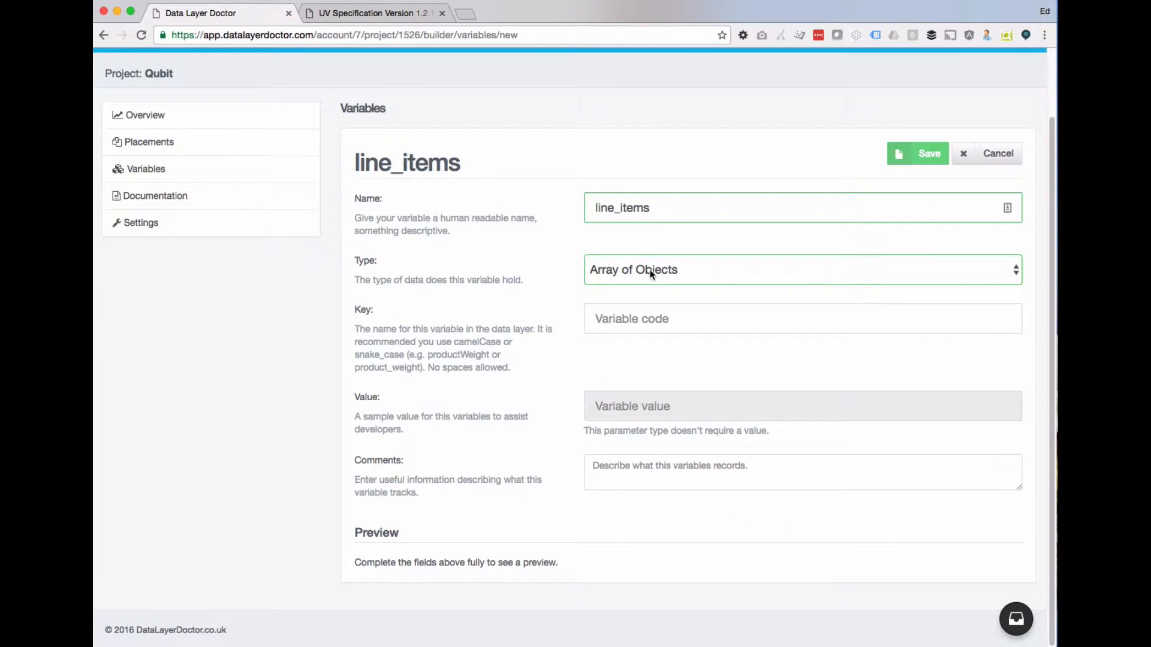
pyautogui.click(630, 316)
pyautogui.write('line_items')
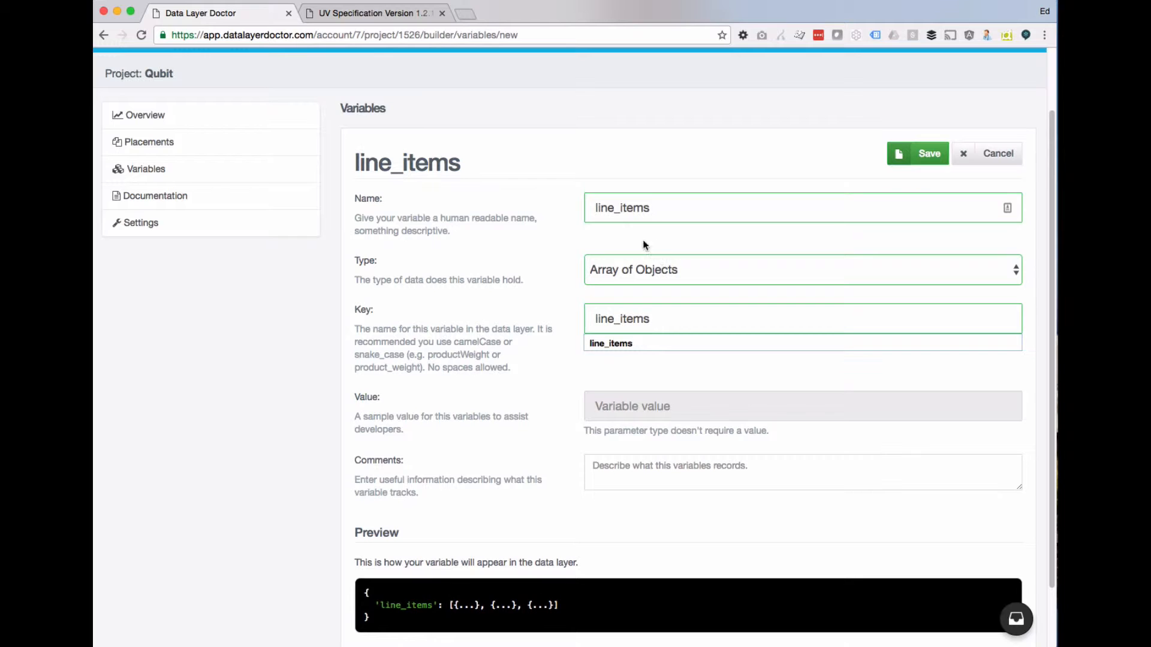
# - Rename the variable as Line Items and inspect the array of objects in its data layer preview
pyautogui.doubleClick(625, 206)
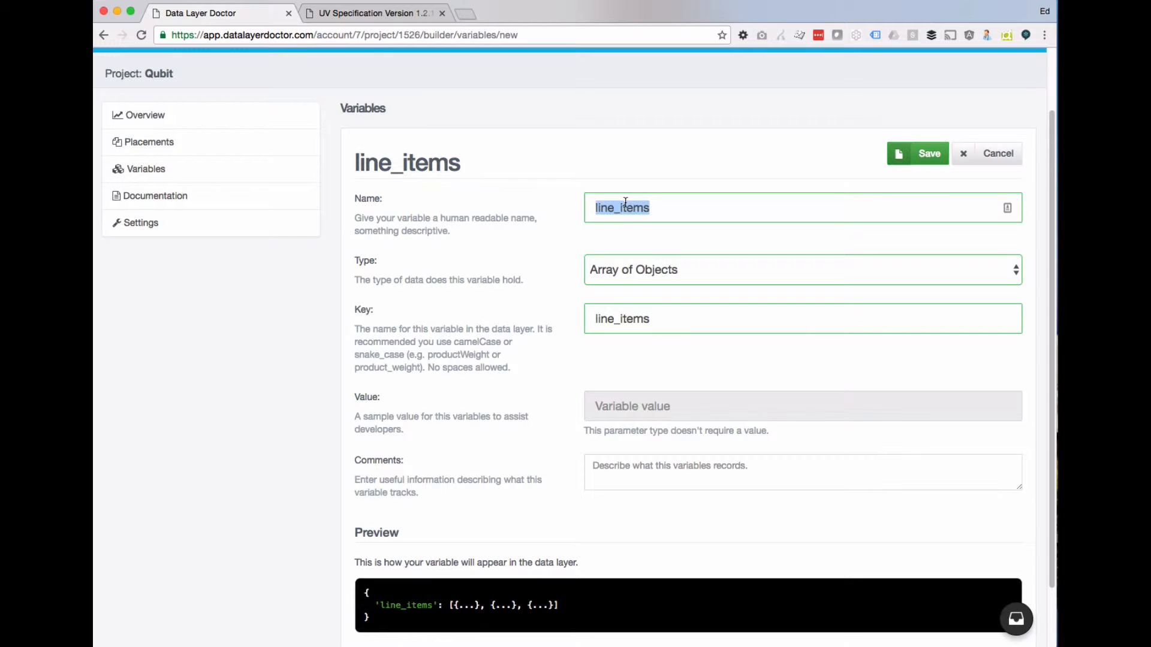
pyautogui.write('Line Items')
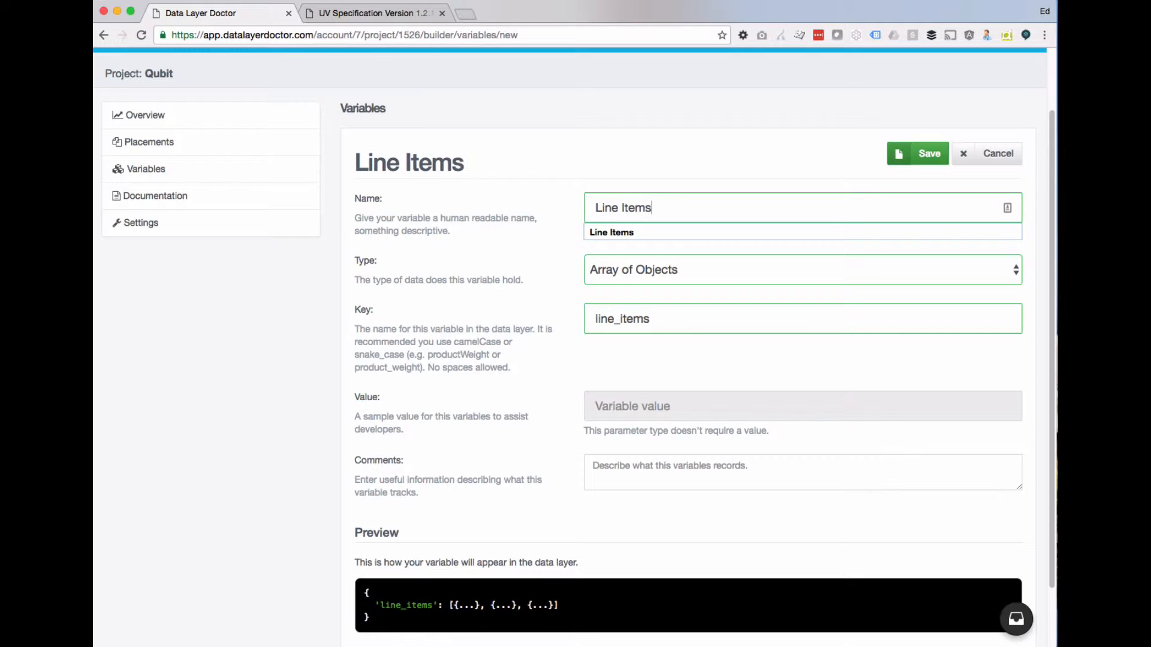
pyautogui.scroll(-2, 652, 239)
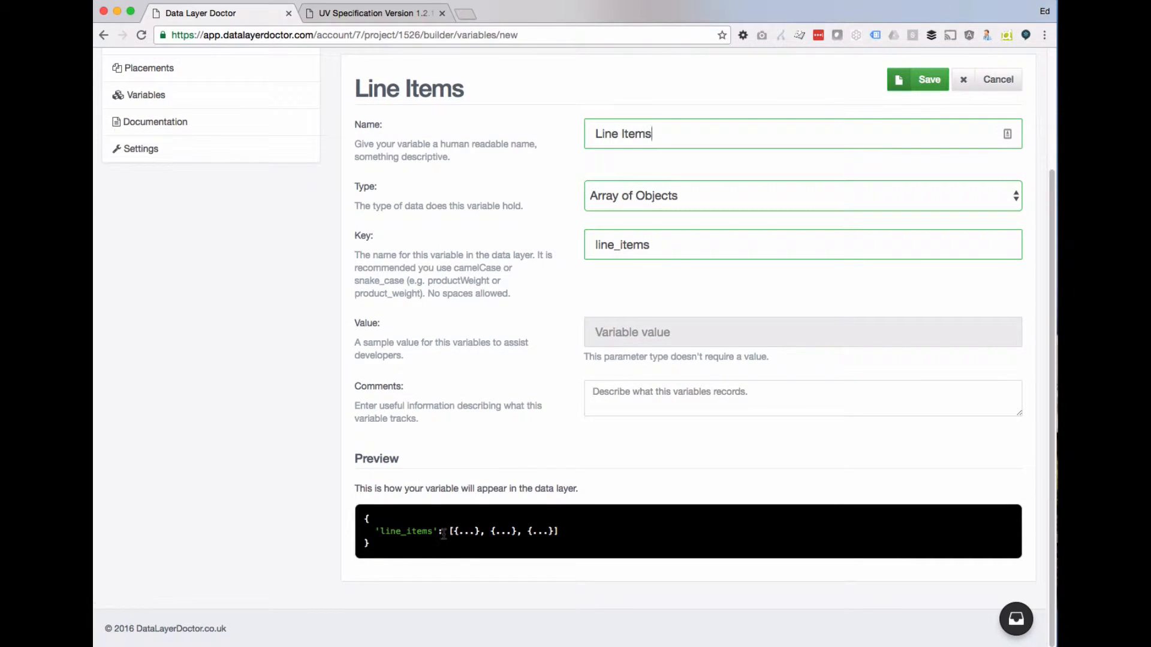
pyautogui.moveTo(444, 534); pyautogui.dragTo(539, 536)
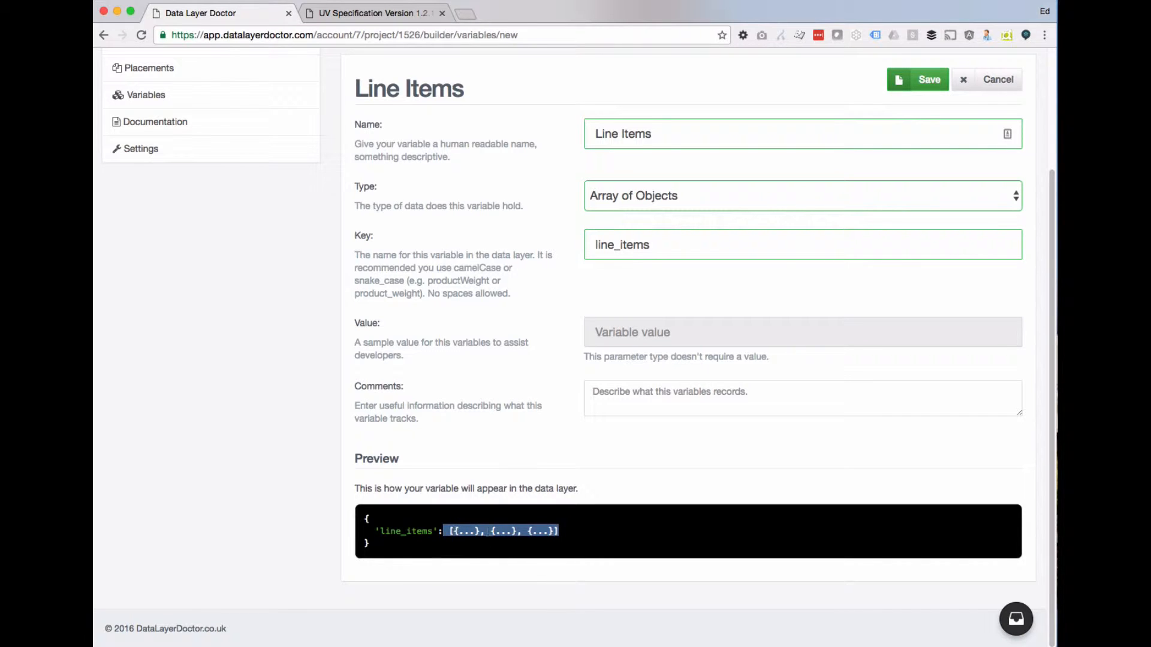
# - Save the Line Items variable and open the Qubit project's placements list
pyautogui.click(919, 79)
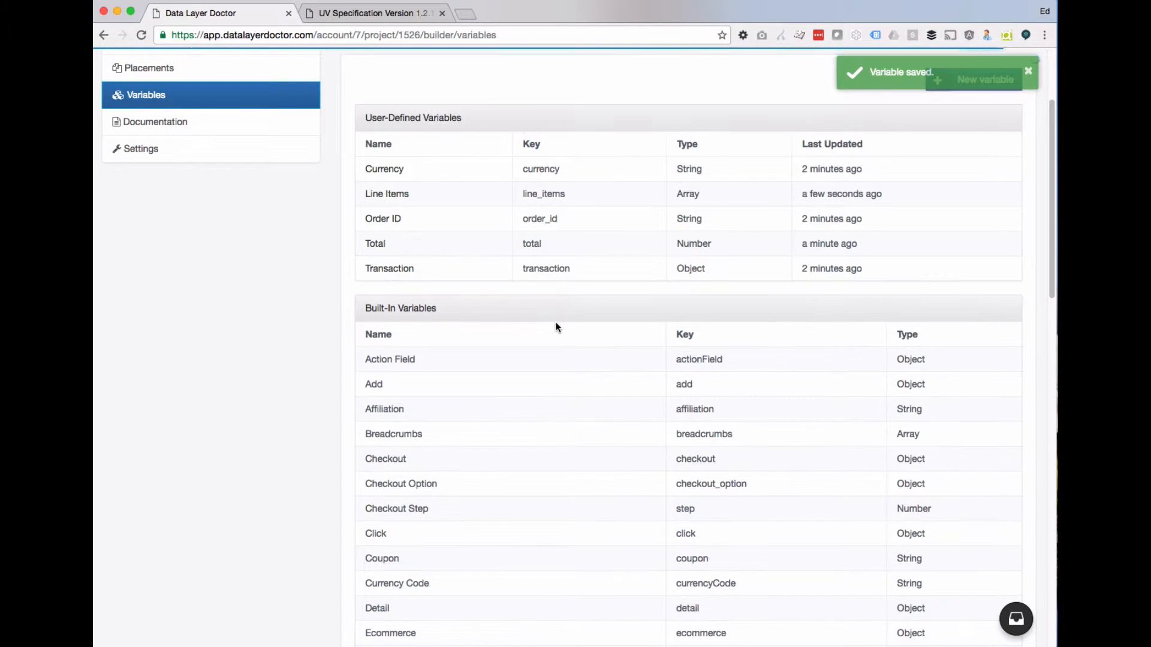
pyautogui.scroll(2, 405, 263)
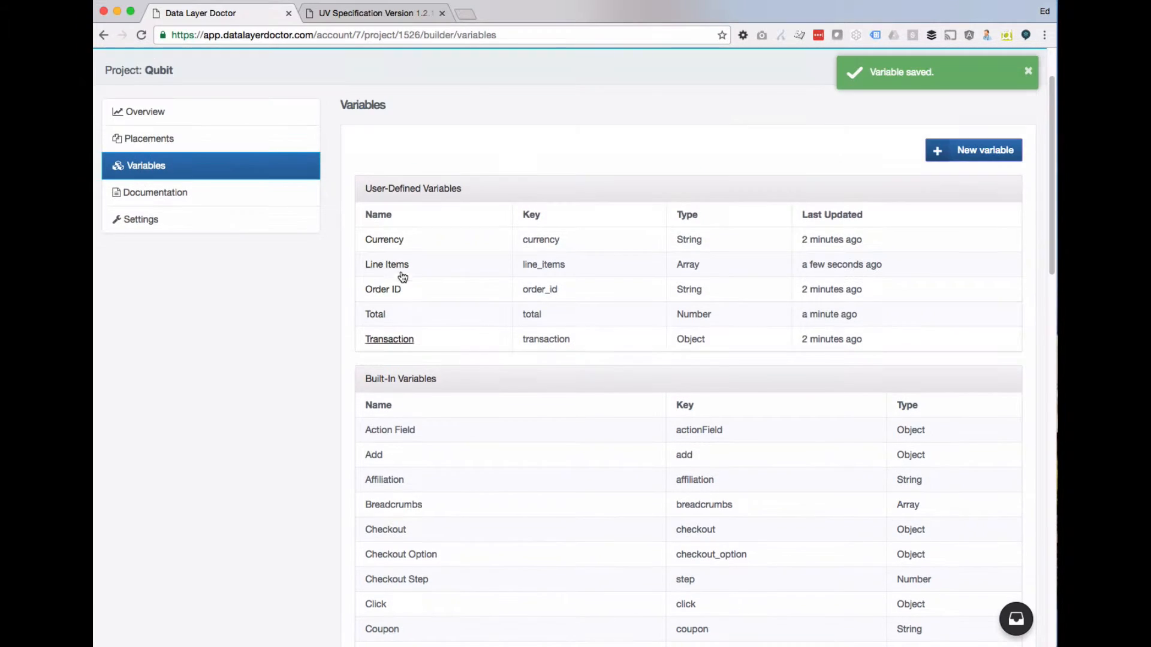
pyautogui.click(136, 136)
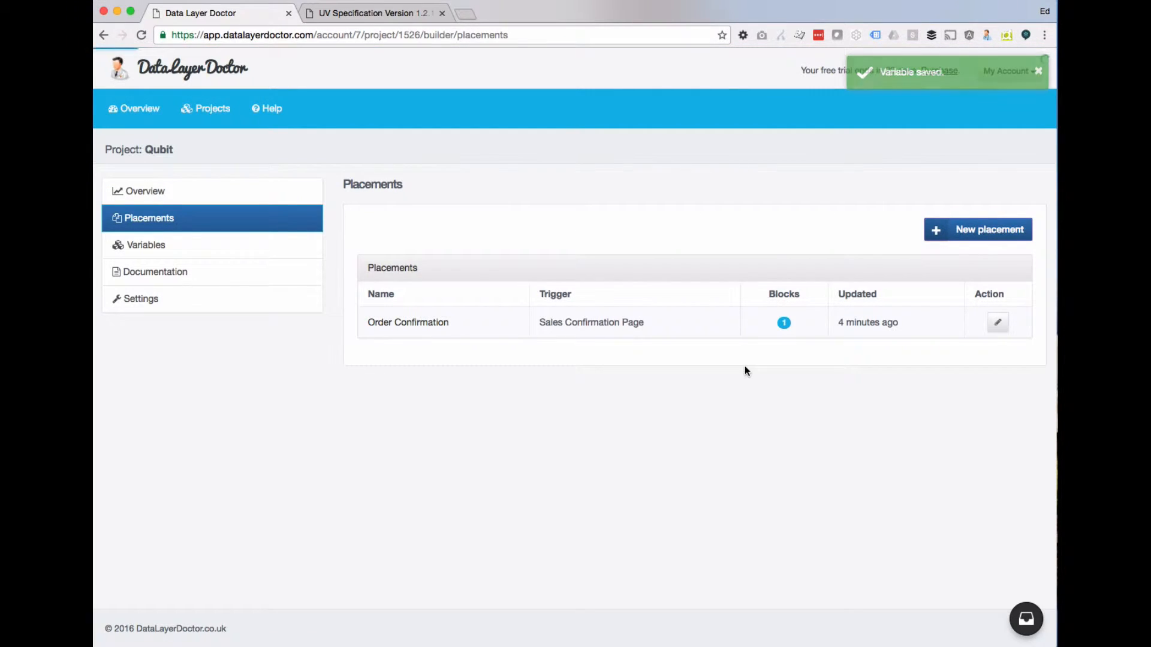
# - Examine the transaction object in the UV specification's transaction example
pyautogui.click(399, 21)
pyautogui.scroll(4, 562, 174)
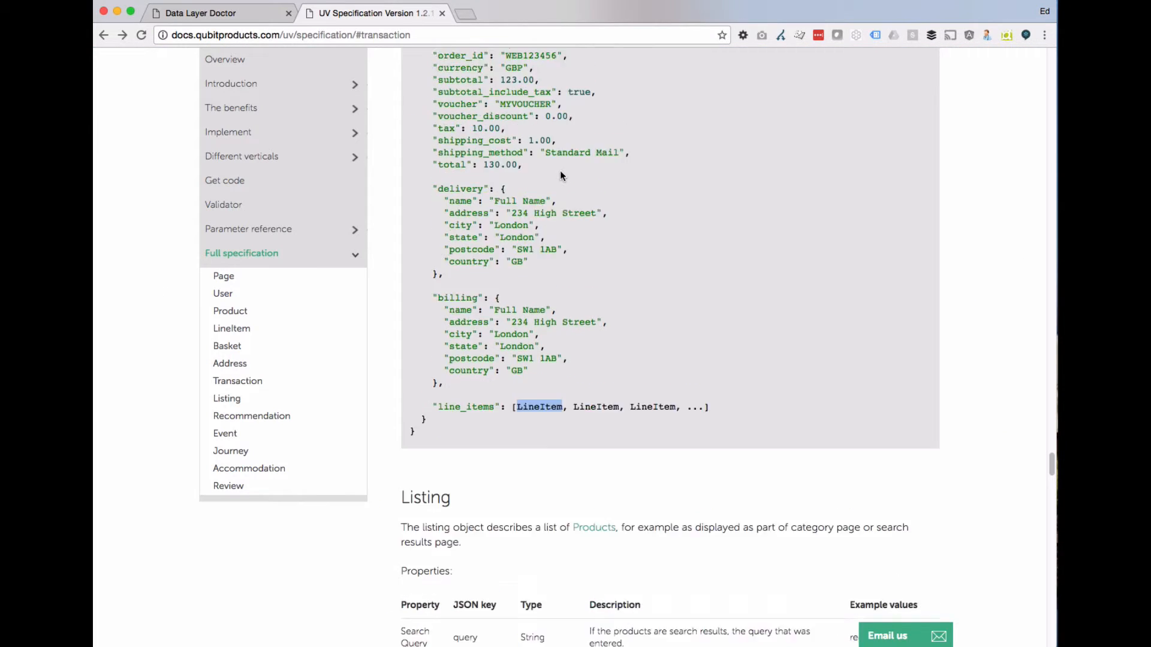
pyautogui.scroll(-2, 472, 209)
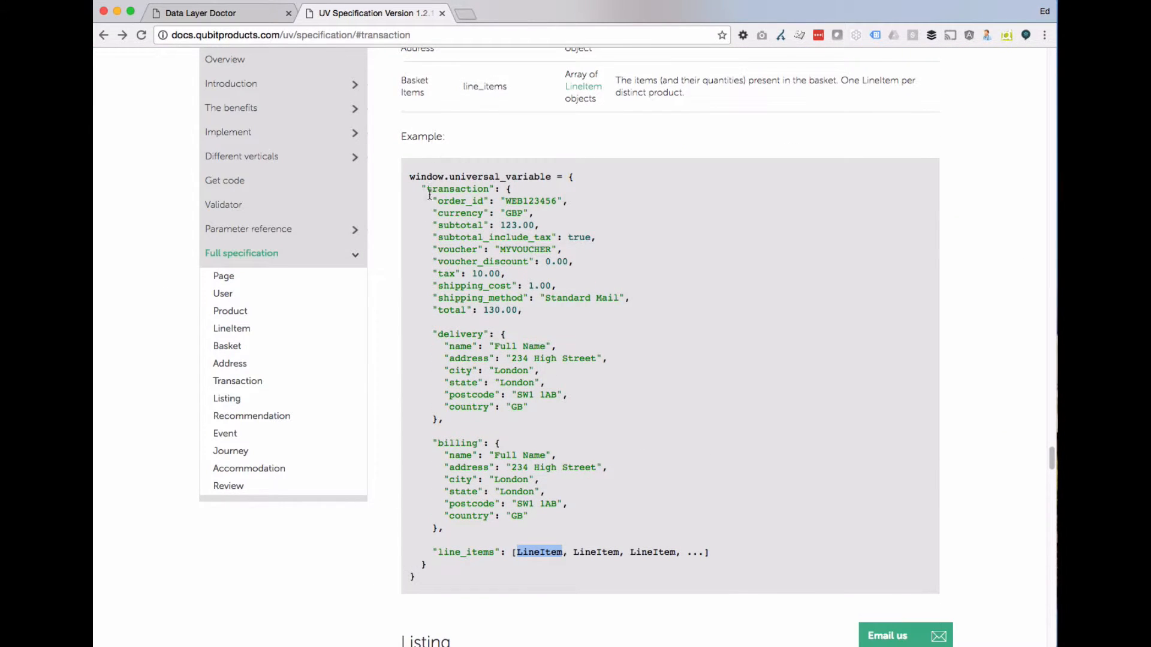
pyautogui.moveTo(421, 190); pyautogui.dragTo(485, 190)
# - Open the Order Confirmation placement in Data Layer Doctor and add the Currency parameter to its Default block
pyautogui.click(210, 13)
pyautogui.scroll(-10, 653, 355)
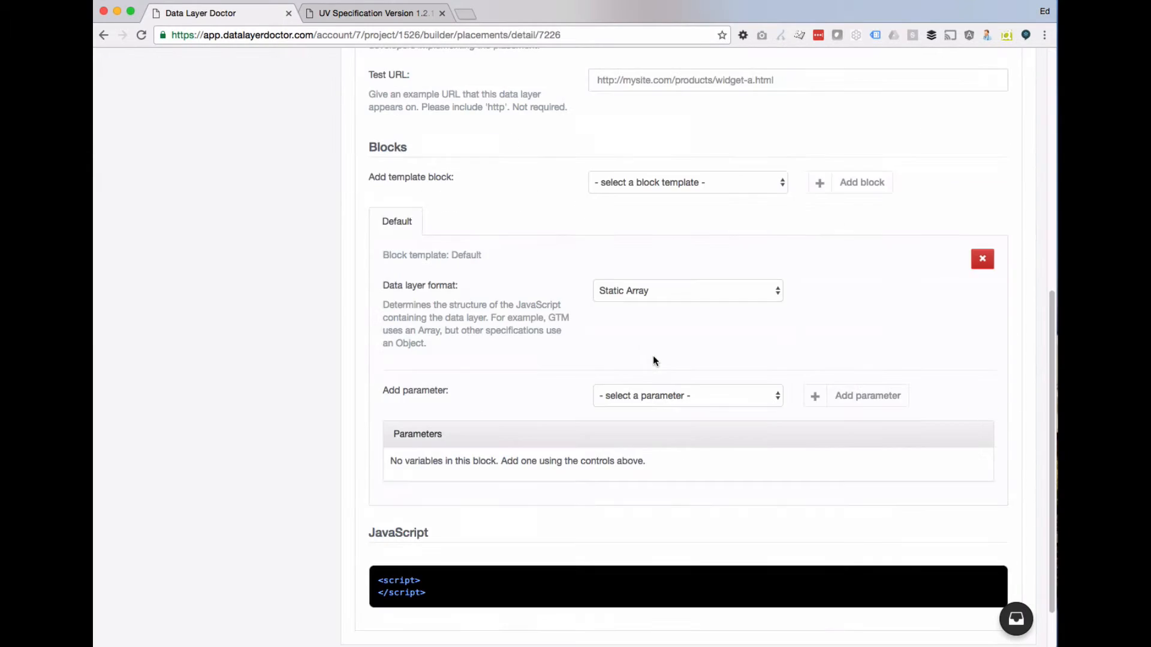
pyautogui.click(645, 329)
pyautogui.scroll(-5, 689, 426)
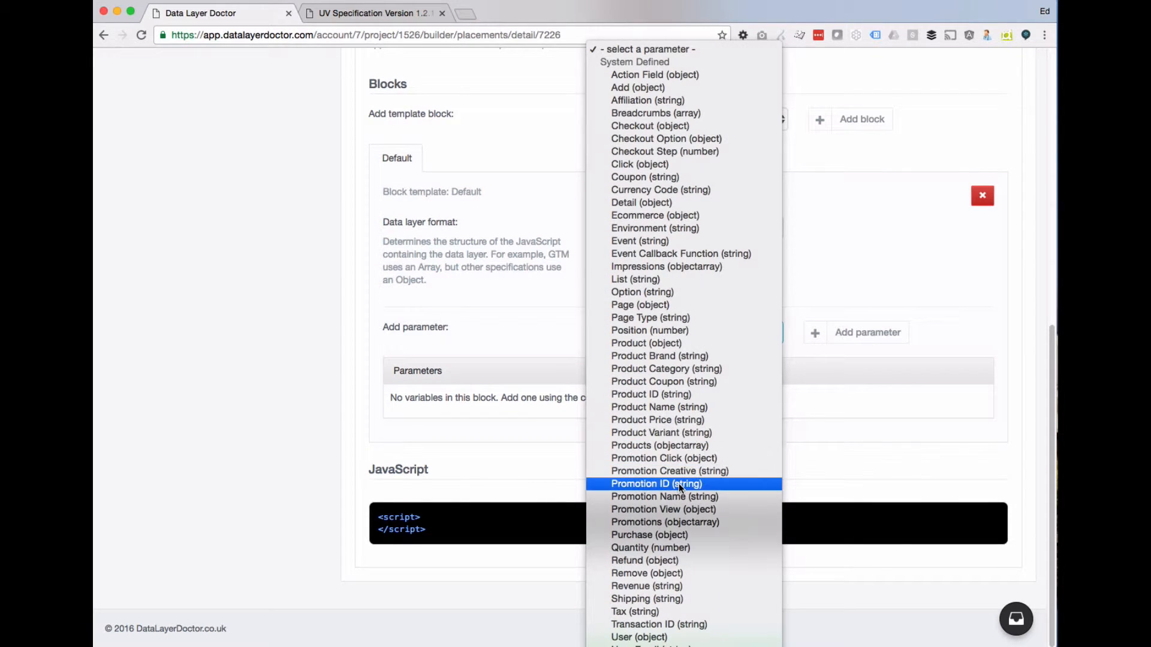
pyautogui.click(654, 646)
pyautogui.click(861, 333)
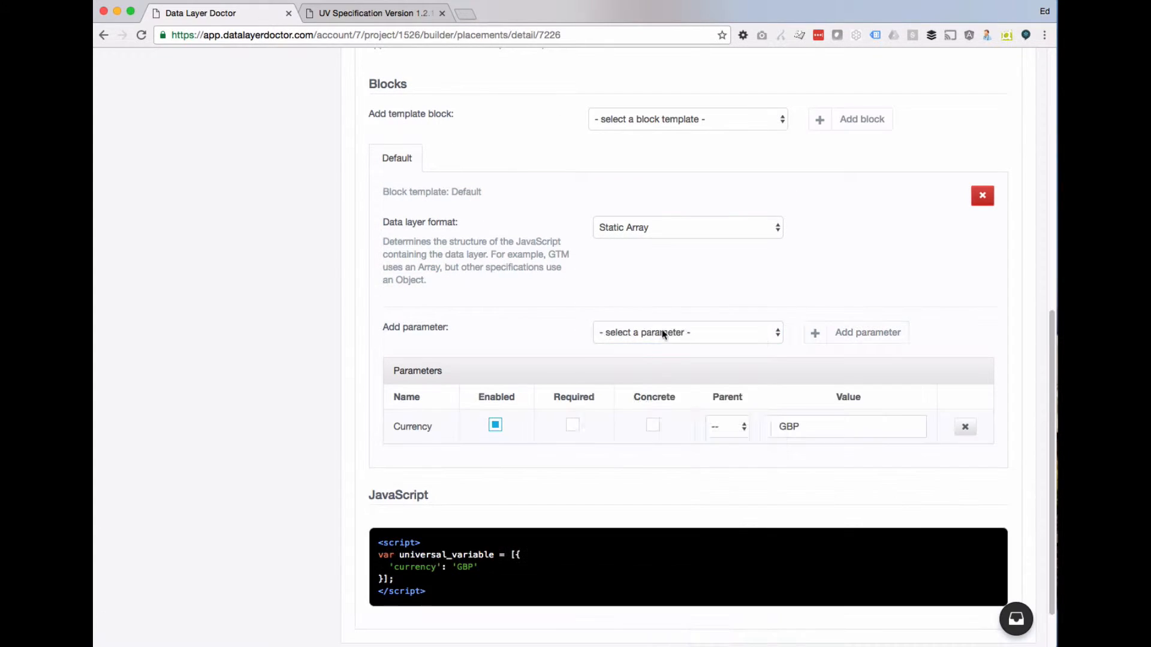
# - Add the user-defined Line Items parameter to the Default block
pyautogui.click(661, 329)
pyautogui.scroll(-5, 653, 444)
pyautogui.press('Escape')
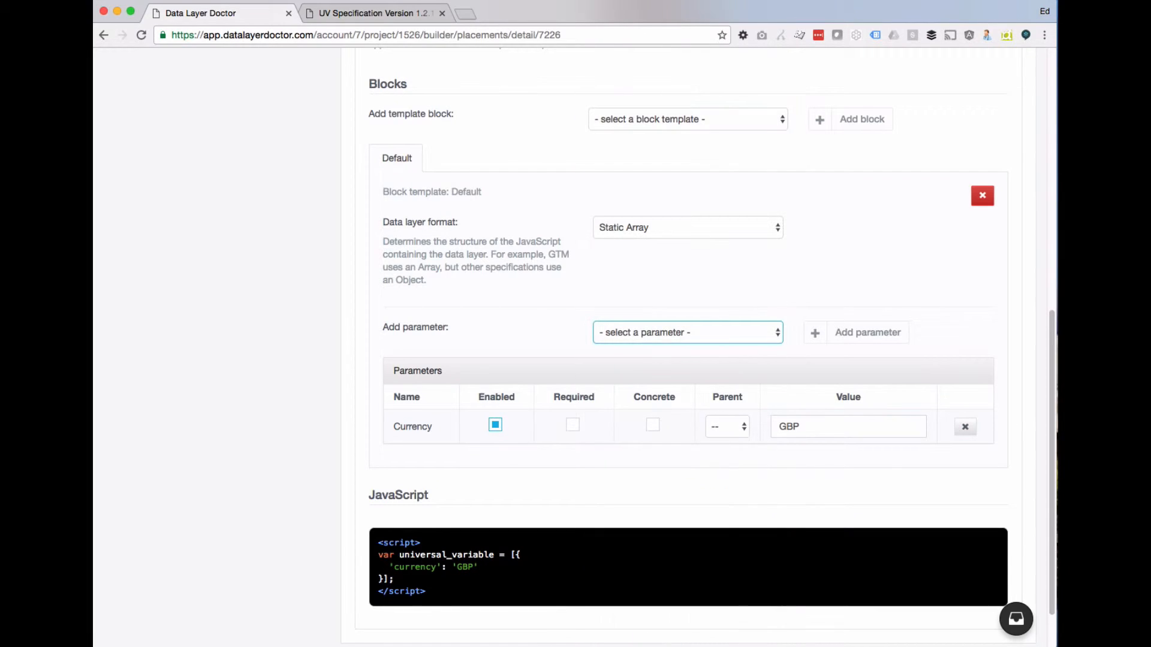
pyautogui.click(639, 333)
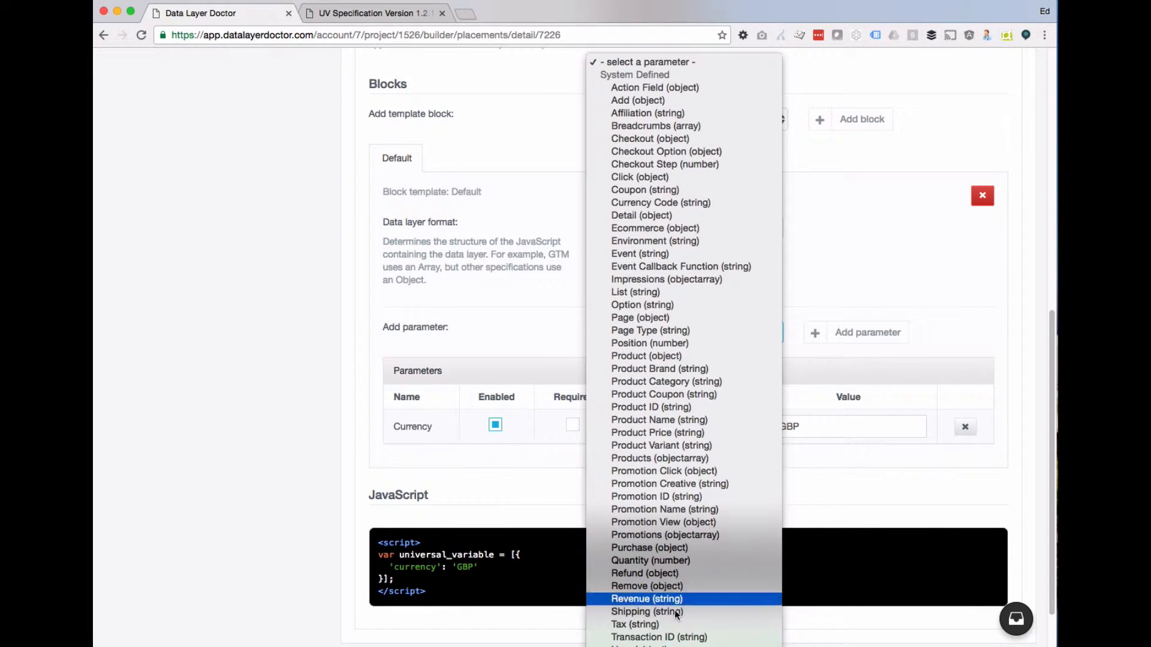
pyautogui.click(656, 645)
pyautogui.click(856, 331)
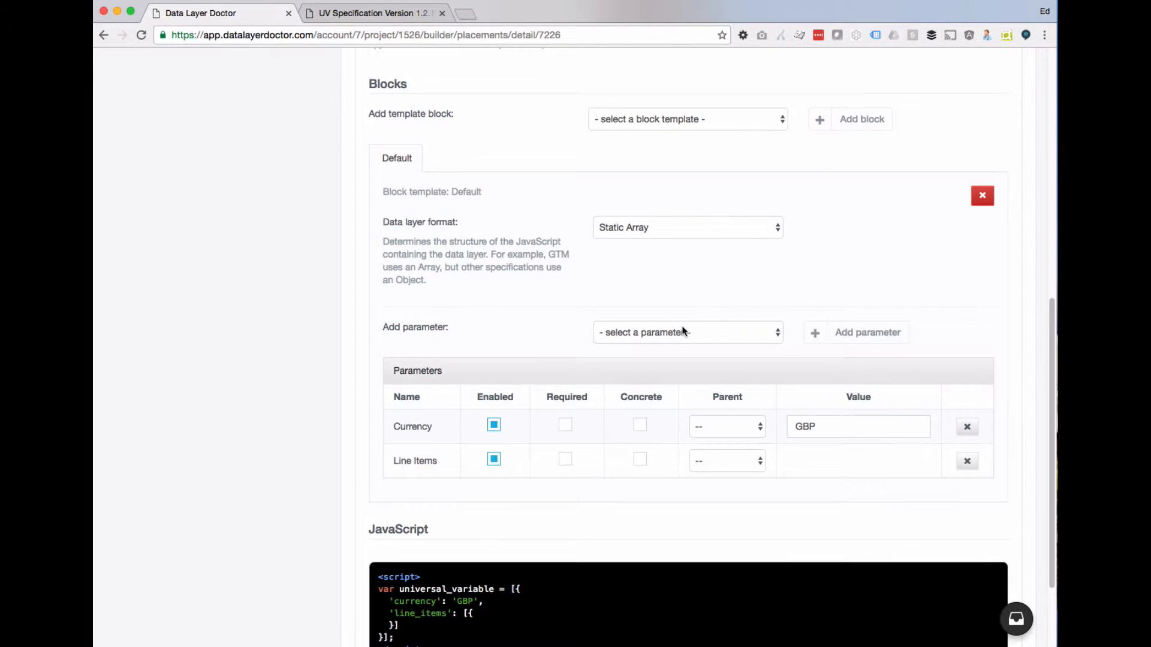
# - Add the Order ID and Total parameters to the Default block
pyautogui.click(683, 331)
pyautogui.scroll(-5, 653, 509)
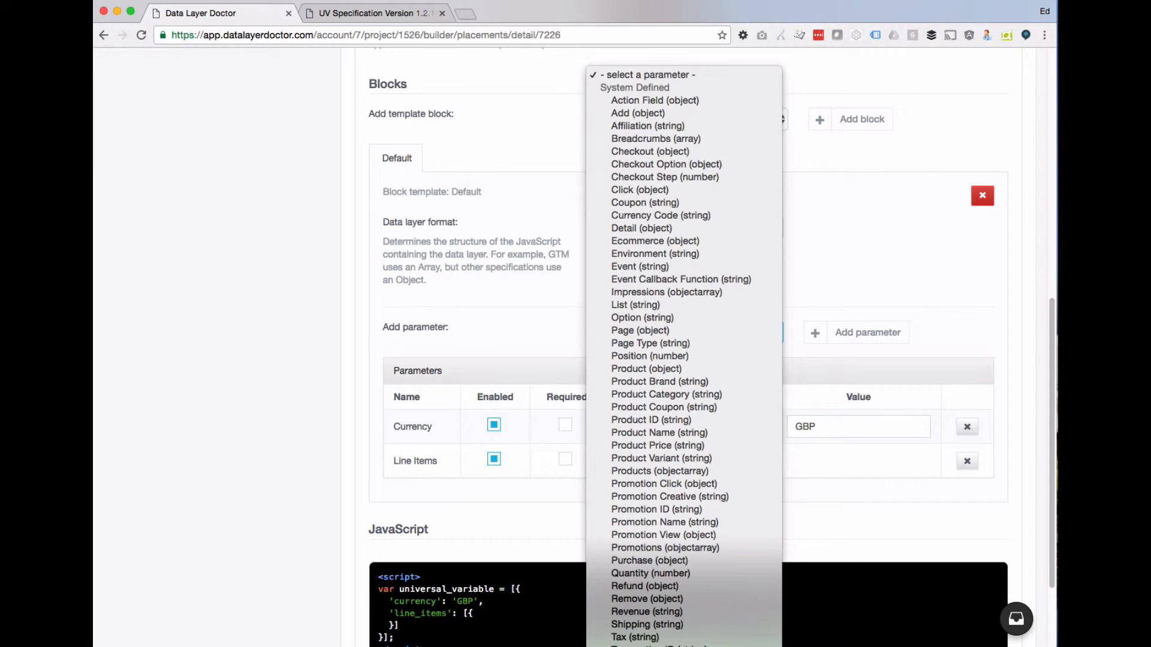
pyautogui.click(647, 642)
pyautogui.click(860, 332)
pyautogui.click(675, 330)
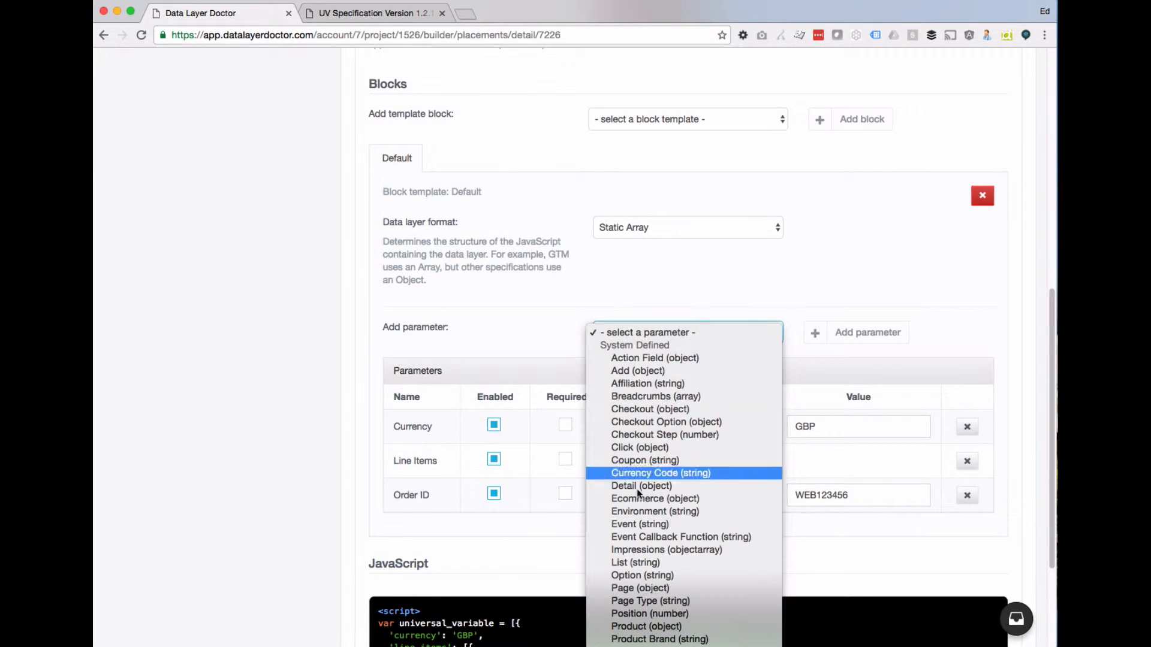
pyautogui.scroll(-5, 639, 493)
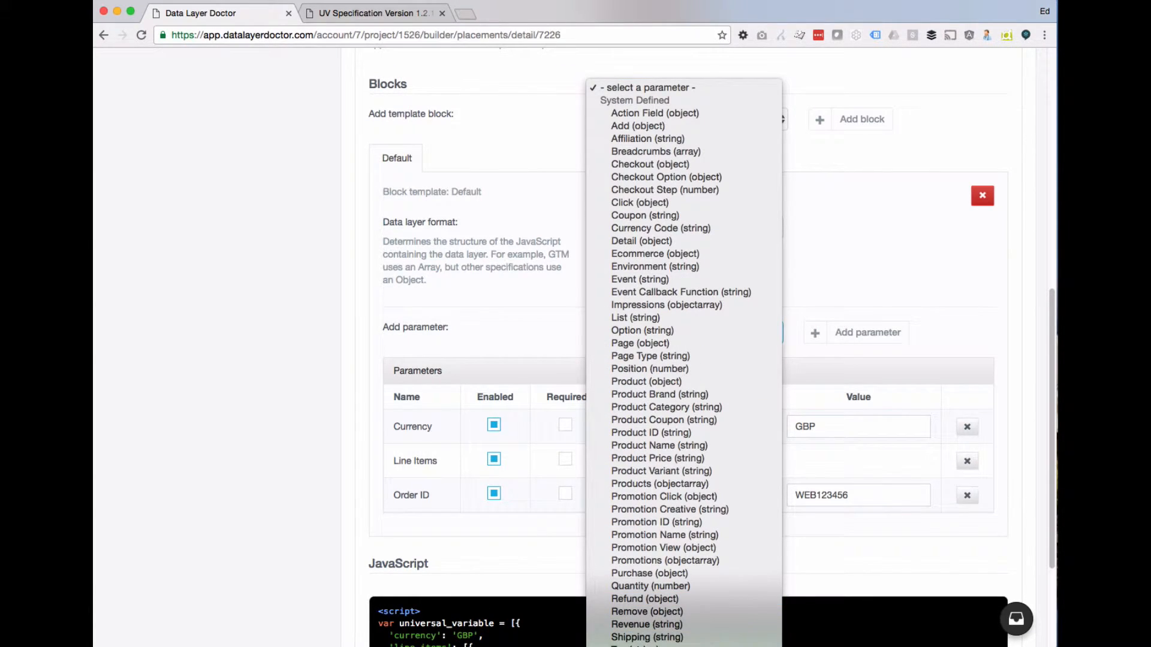
pyautogui.click(645, 640)
pyautogui.click(843, 334)
# - Add the Transaction object parameter to the Default block
pyautogui.click(753, 332)
pyautogui.scroll(-5, 674, 560)
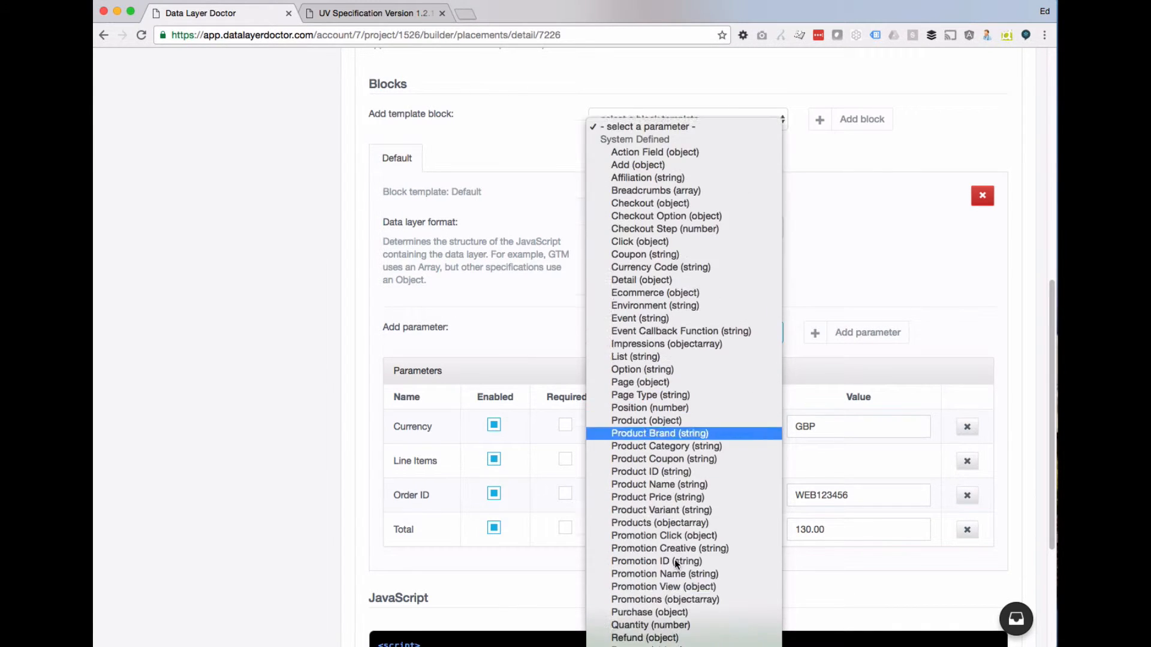
pyautogui.scroll(-2, 675, 559)
pyautogui.click(675, 644)
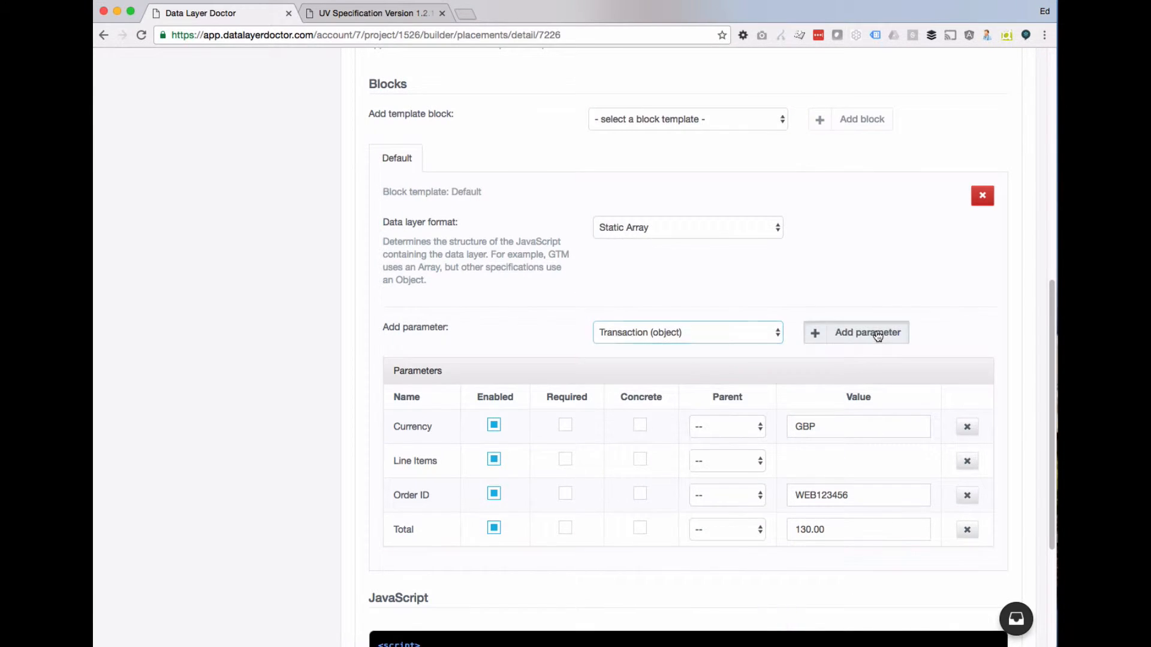
pyautogui.click(876, 334)
# - Examine how currency, transaction and the other parameters are arranged under universal_variable in the placement's JavaScript preview
pyautogui.scroll(-5, 851, 345)
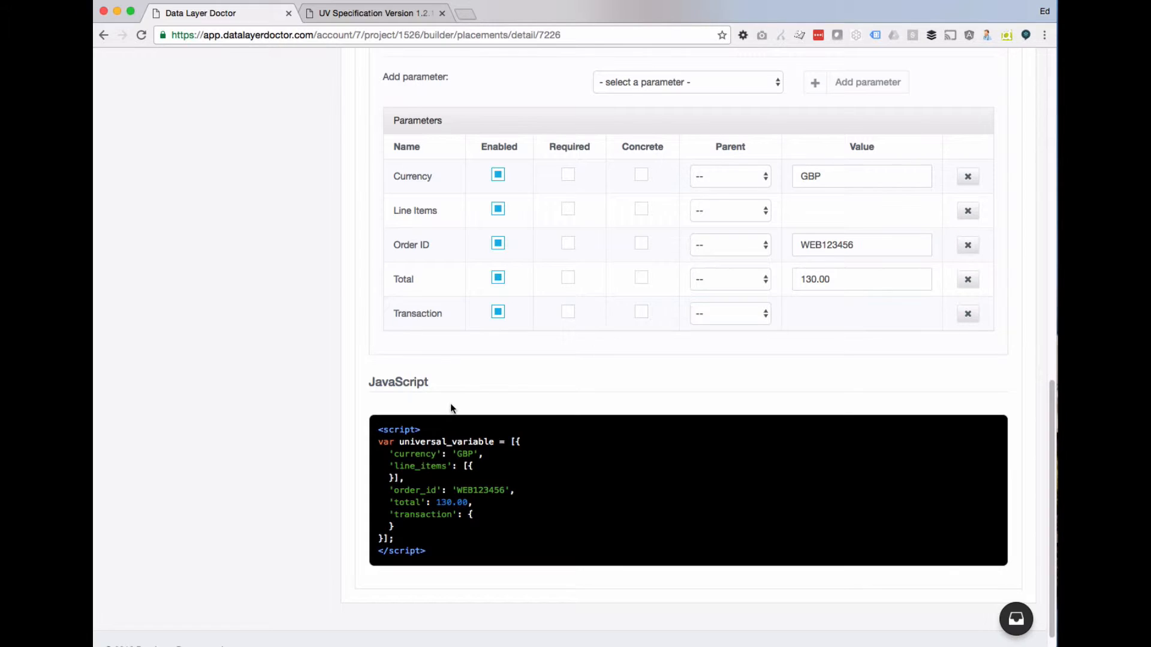
pyautogui.moveTo(387, 450); pyautogui.dragTo(467, 531)
pyautogui.click(467, 531)
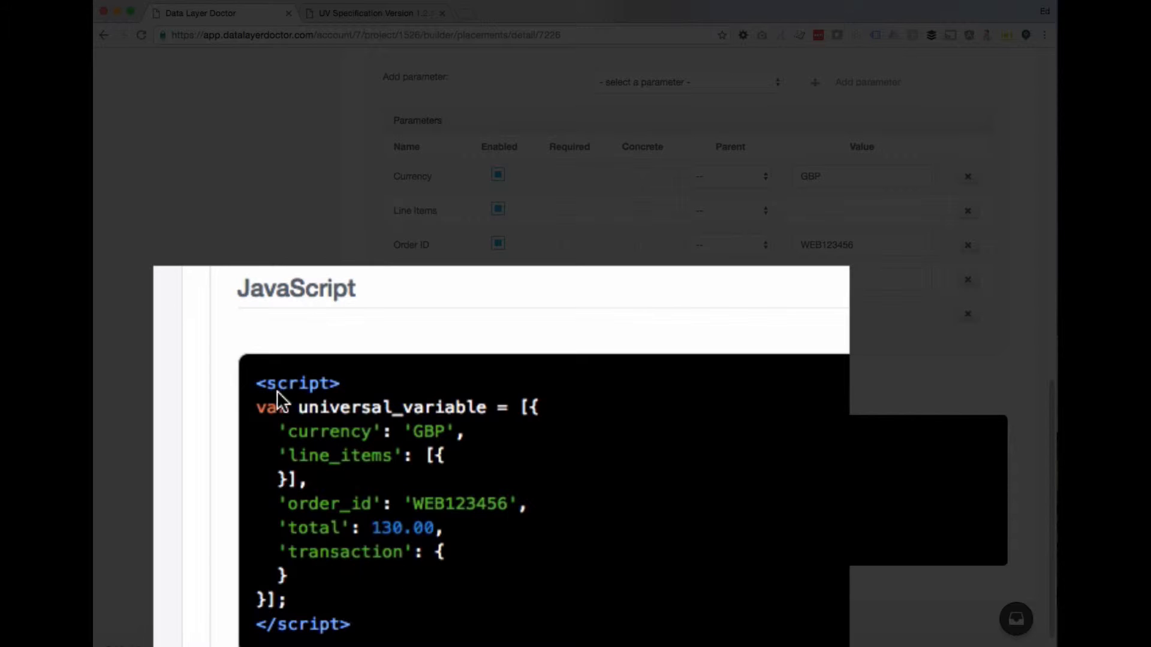
pyautogui.moveTo(279, 431); pyautogui.dragTo(384, 431)
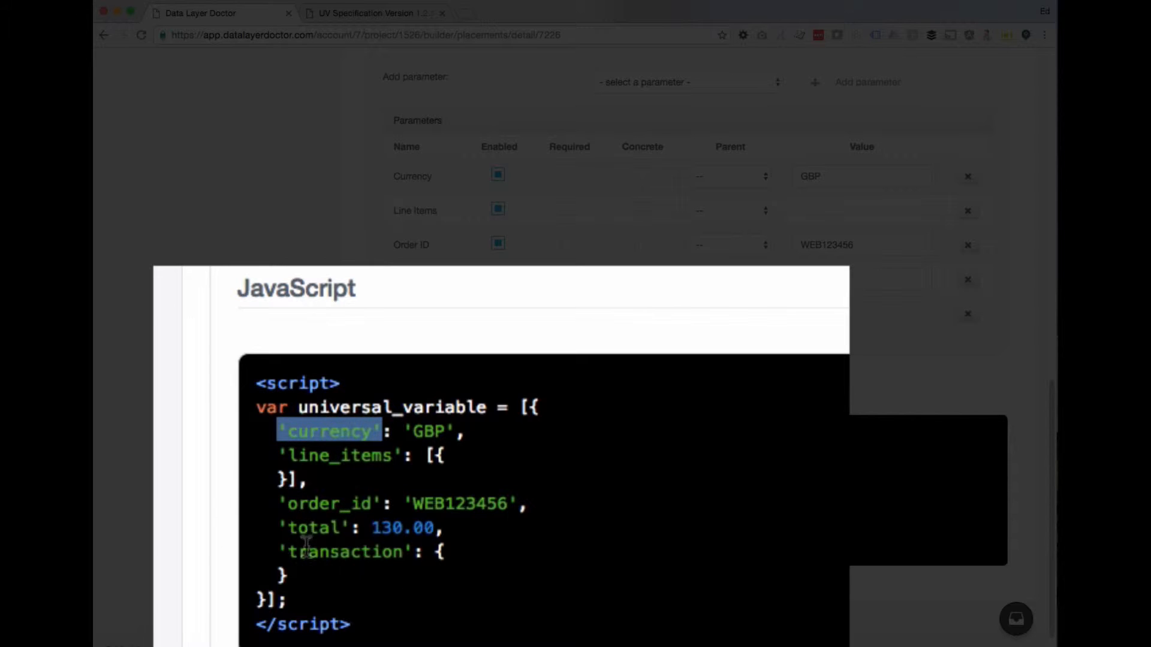
pyautogui.click(338, 555)
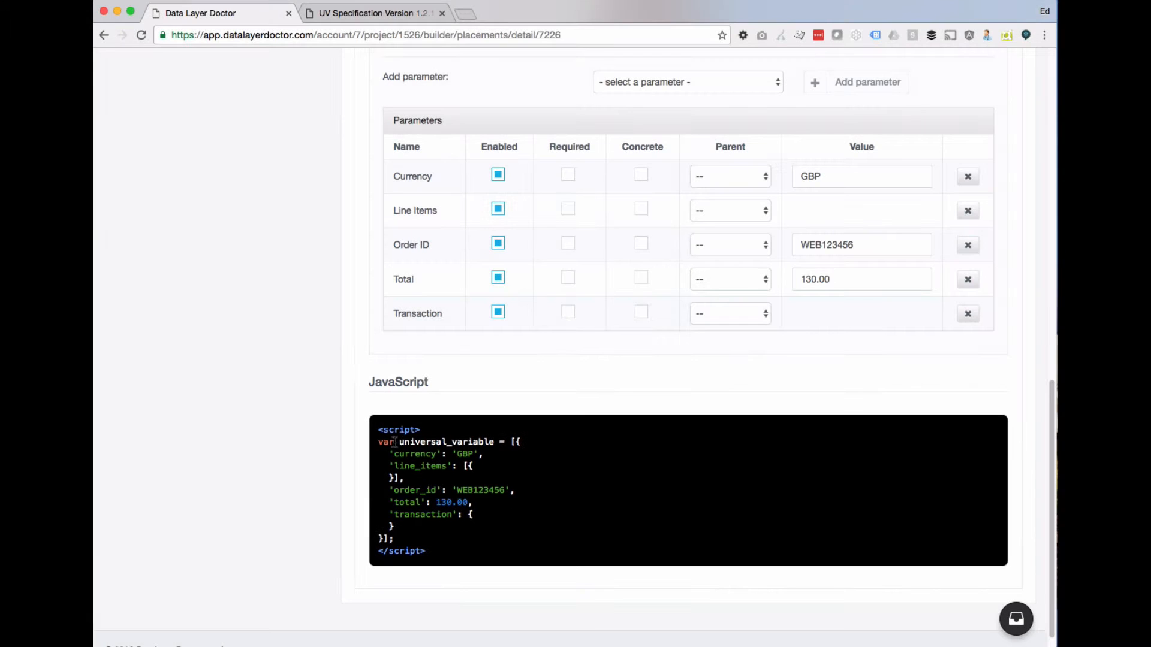
pyautogui.moveTo(399, 442); pyautogui.dragTo(488, 444)
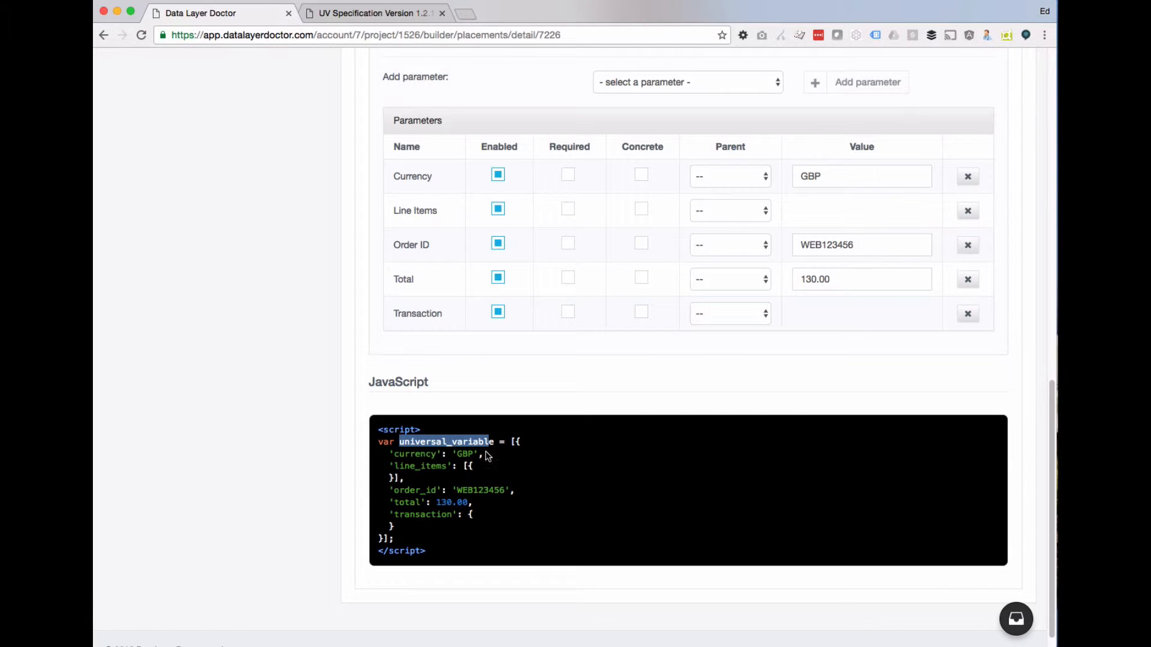
pyautogui.click(487, 460)
# - Check in the UV specification's example which properties are nested inside the transaction object, and return to the placement
pyautogui.click(378, 13)
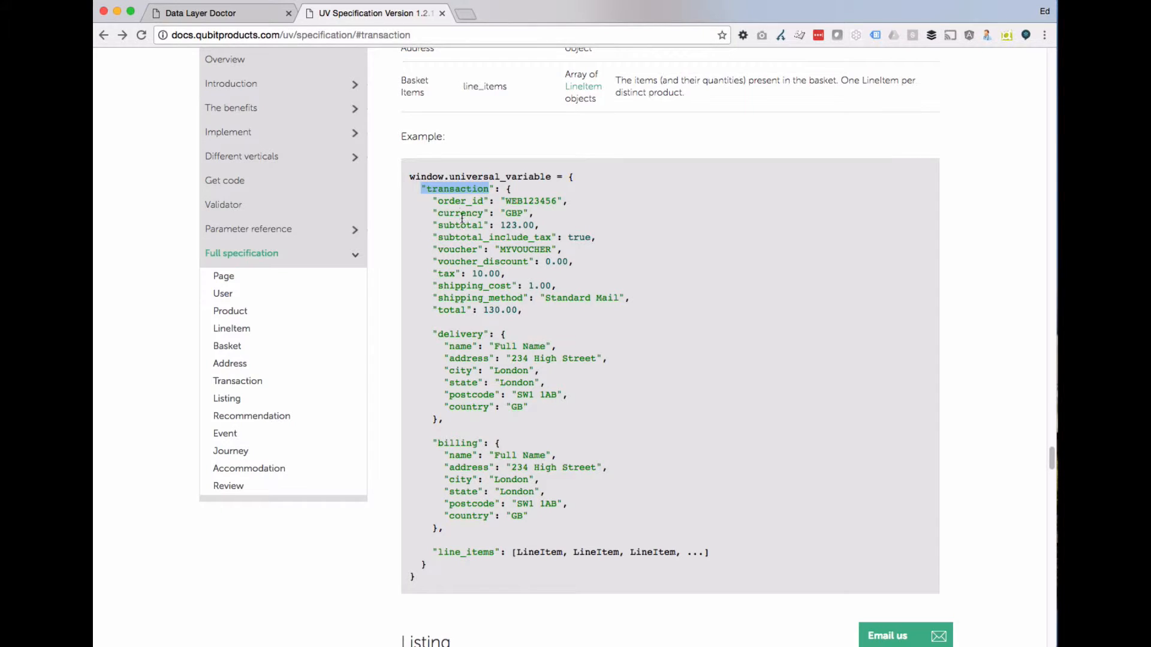
pyautogui.click(444, 206)
pyautogui.moveTo(434, 200); pyautogui.dragTo(476, 301)
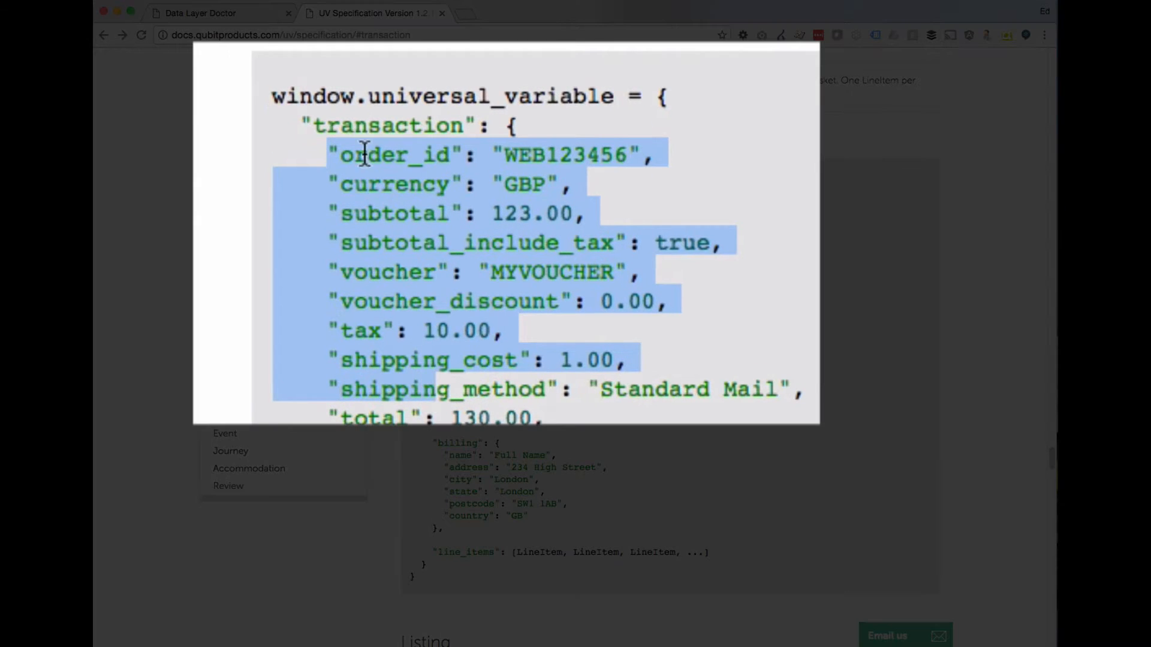
pyautogui.doubleClick(437, 186)
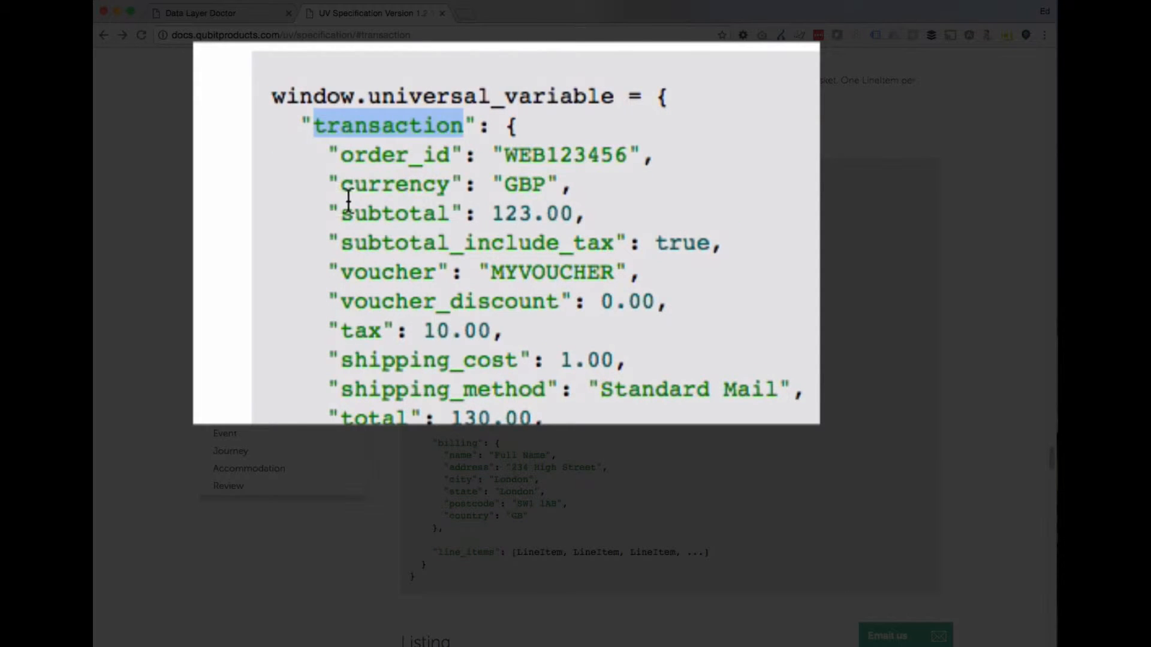
pyautogui.click(233, 18)
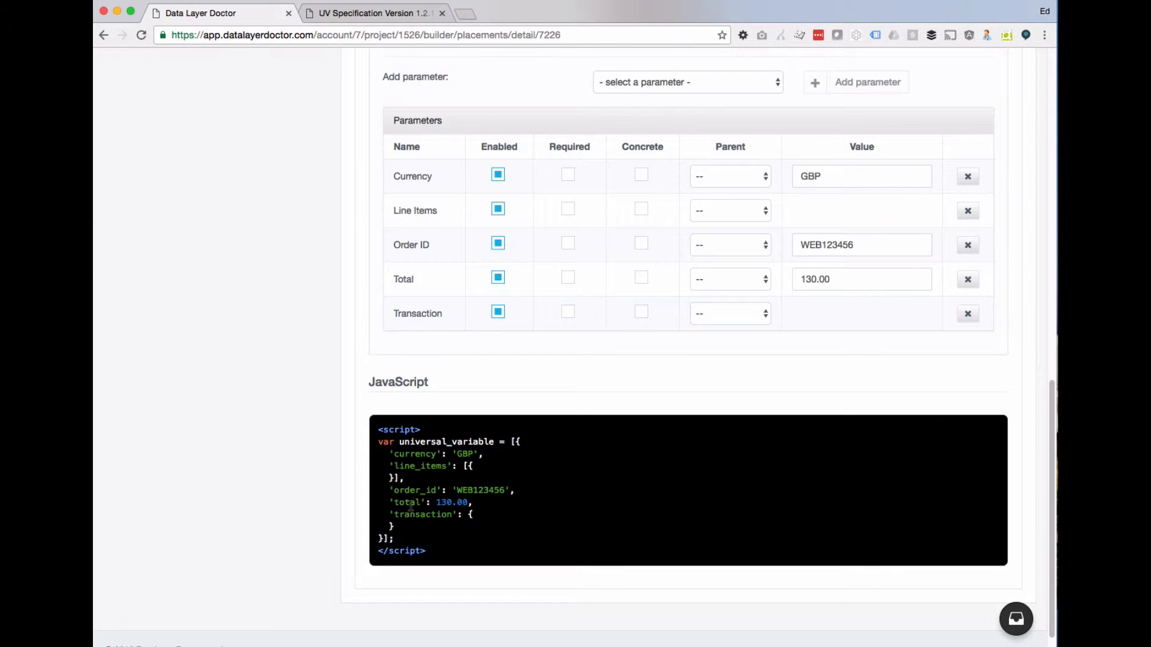
# - Set Transaction as the parent of the Currency, Line Items, Order ID and Total parameters
pyautogui.click(704, 182)
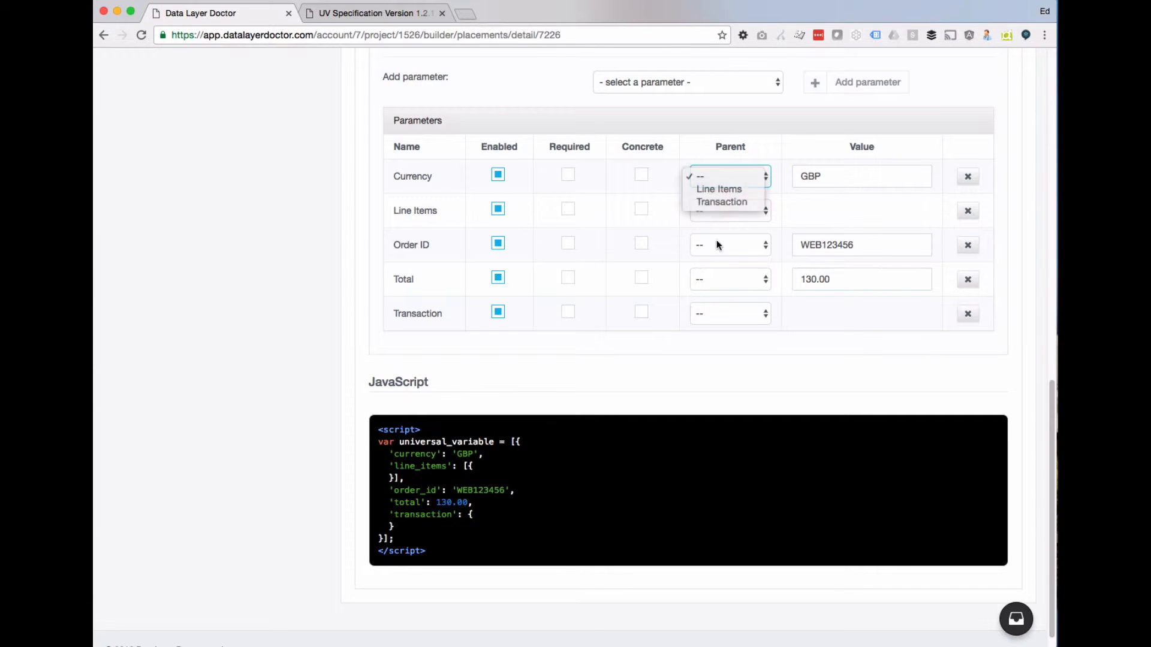
pyautogui.click(722, 202)
pyautogui.click(720, 211)
pyautogui.click(723, 224)
pyautogui.click(716, 245)
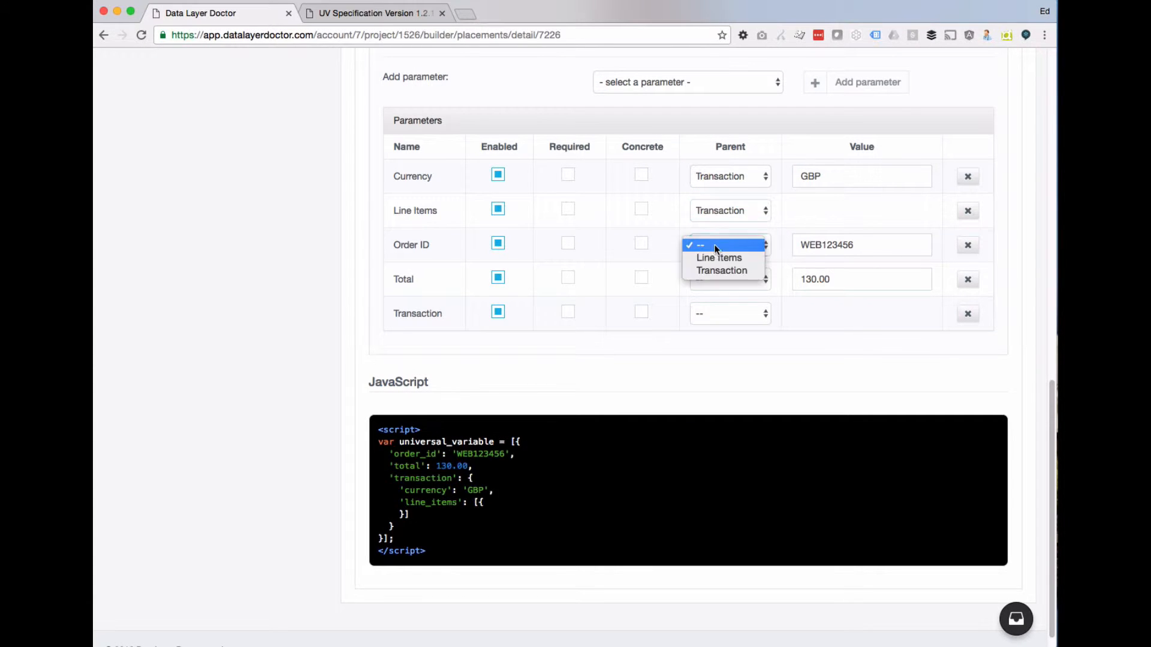
pyautogui.click(717, 270)
pyautogui.click(717, 281)
# - Check the nesting inside the transaction object in the JavaScript preview and save the placement
pyautogui.click(434, 519)
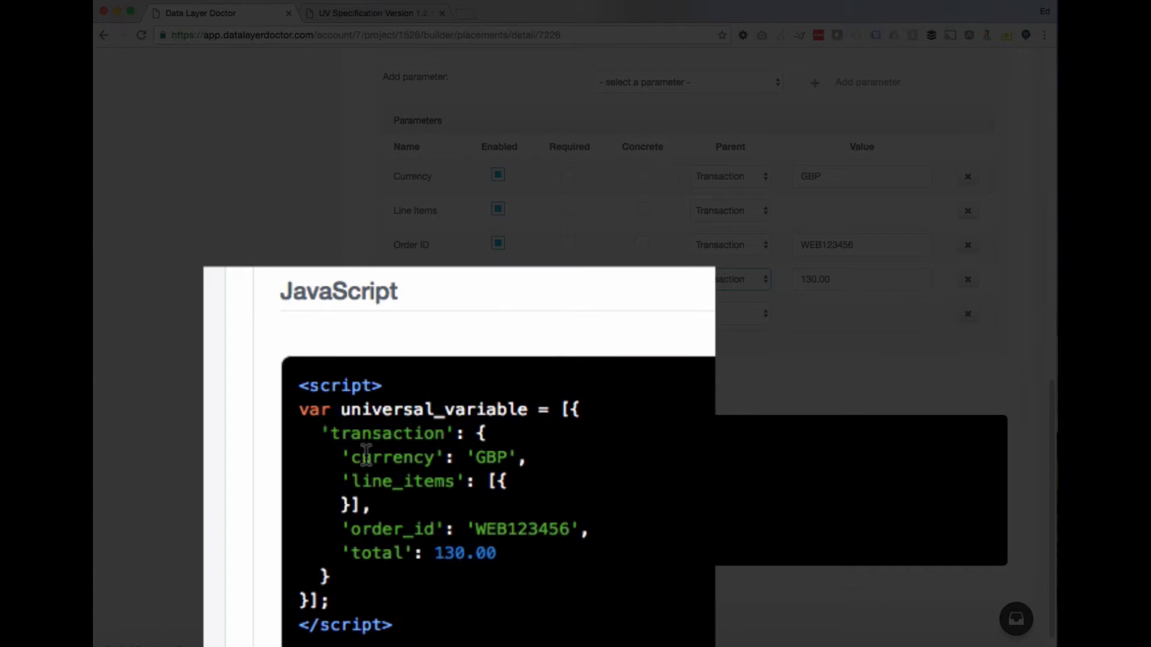
pyautogui.moveTo(415, 455); pyautogui.dragTo(451, 456)
pyautogui.click(444, 442)
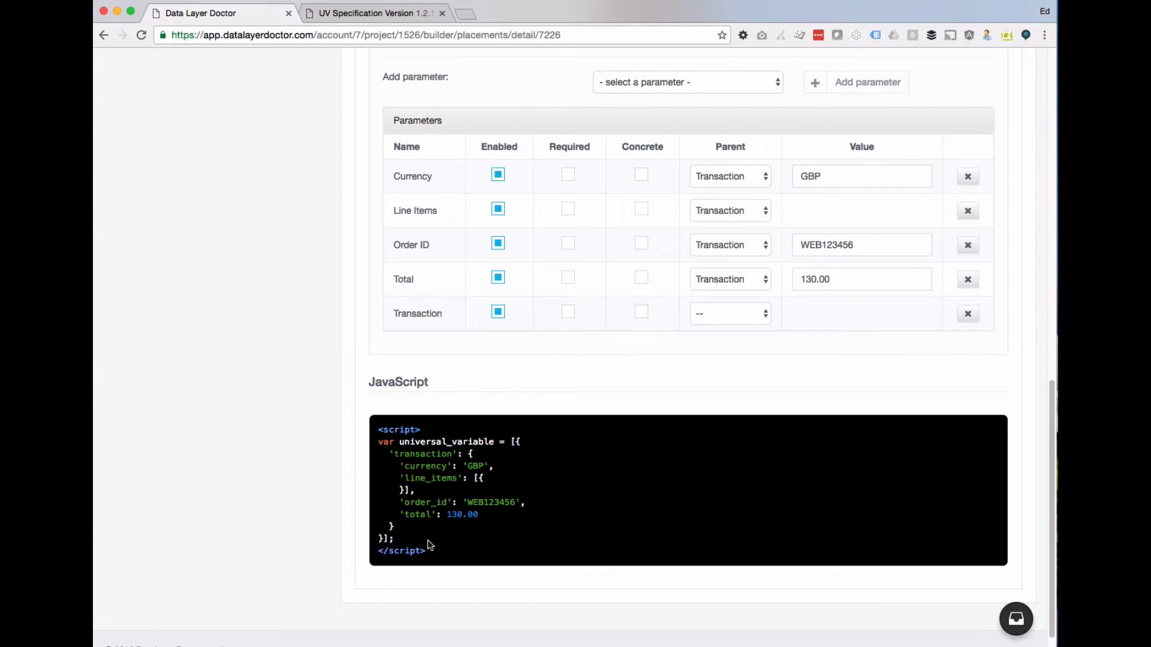
pyautogui.scroll(20, 778, 198)
pyautogui.click(836, 287)
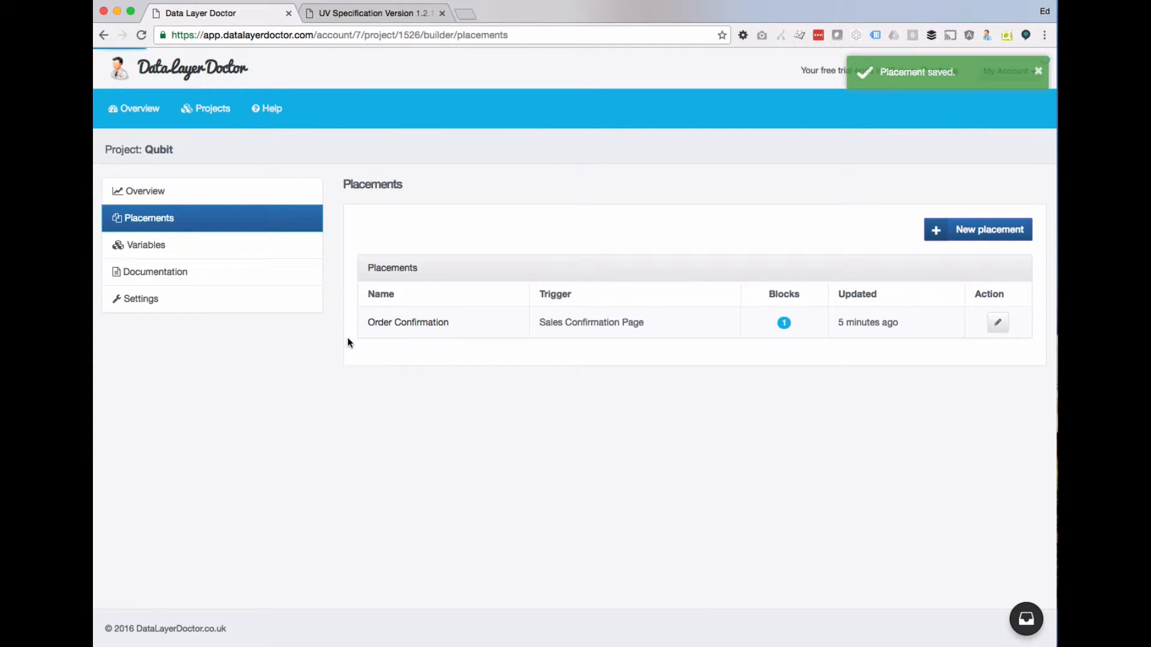
# - Reopen the Order Confirmation placement and compare the line_items and total entries in its JavaScript with the UV specification's transaction example
pyautogui.scroll(-13, 349, 341)
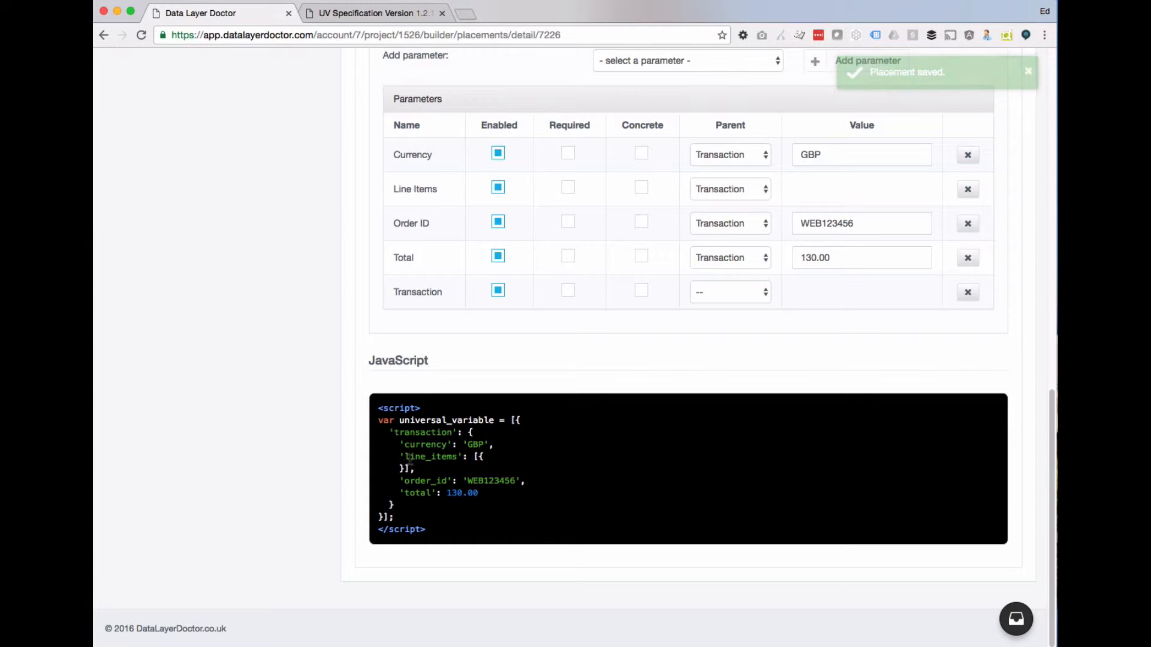
pyautogui.moveTo(413, 458); pyautogui.dragTo(466, 462)
pyautogui.click(444, 460)
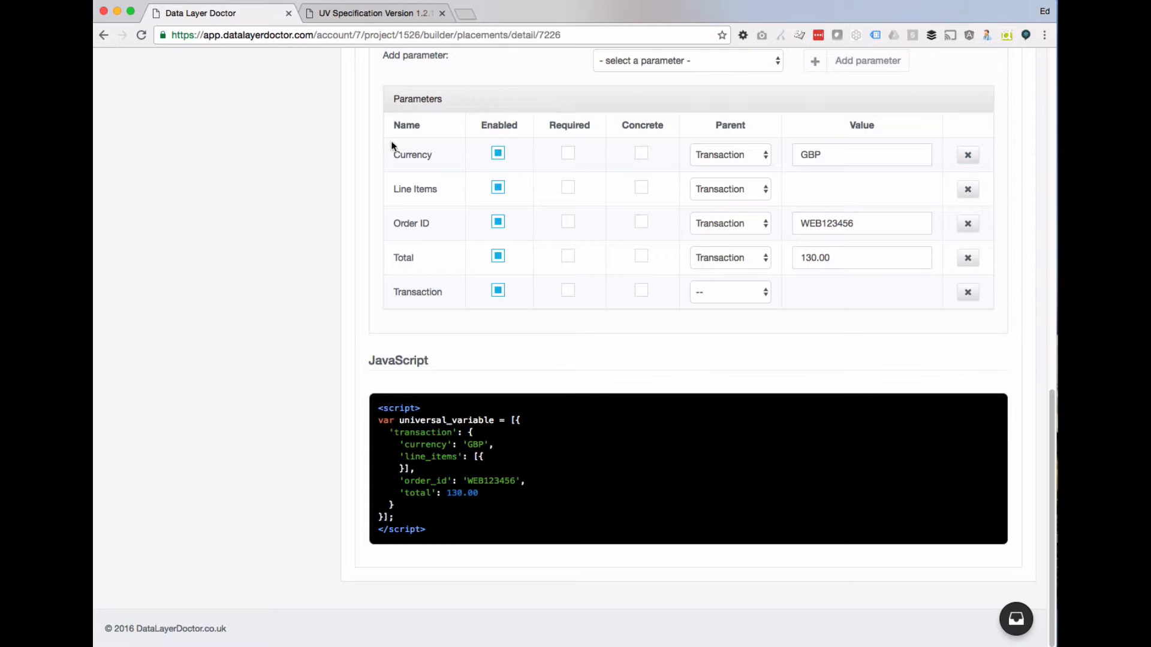
pyautogui.click(366, 14)
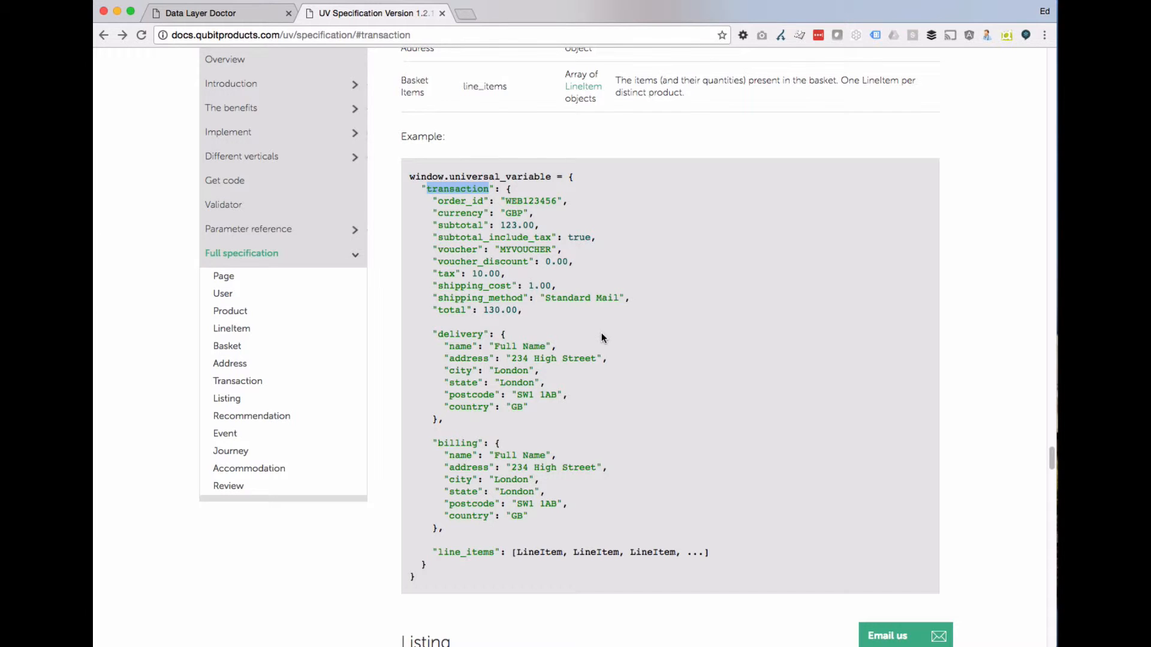
pyautogui.click(219, 7)
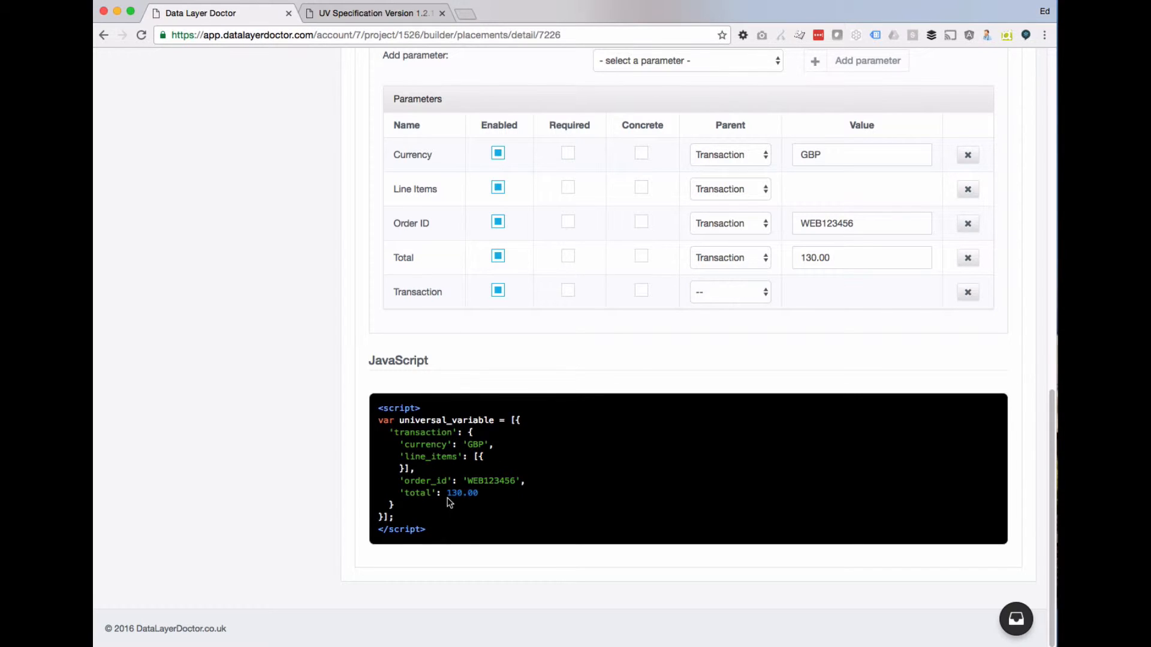
pyautogui.moveTo(448, 499); pyautogui.dragTo(488, 493)
pyautogui.click(334, 12)
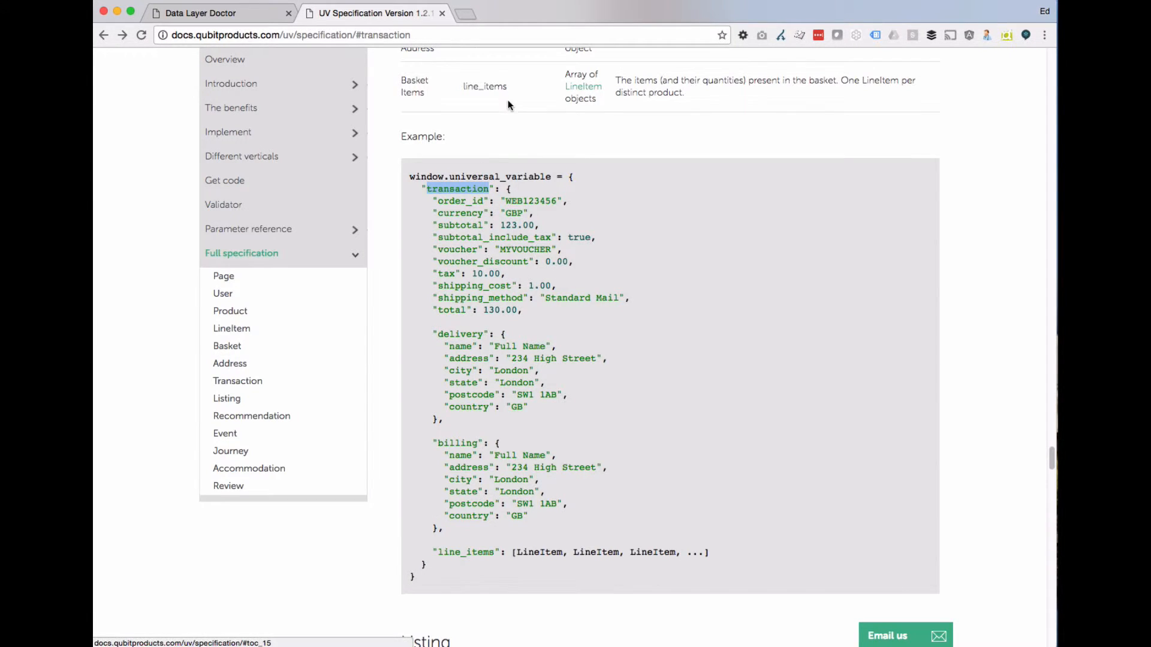
# - Check the type of line_items in the UV specification's transaction properties and examine the product, quantity and other entries in the LineItem example
pyautogui.scroll(2, 482, 150)
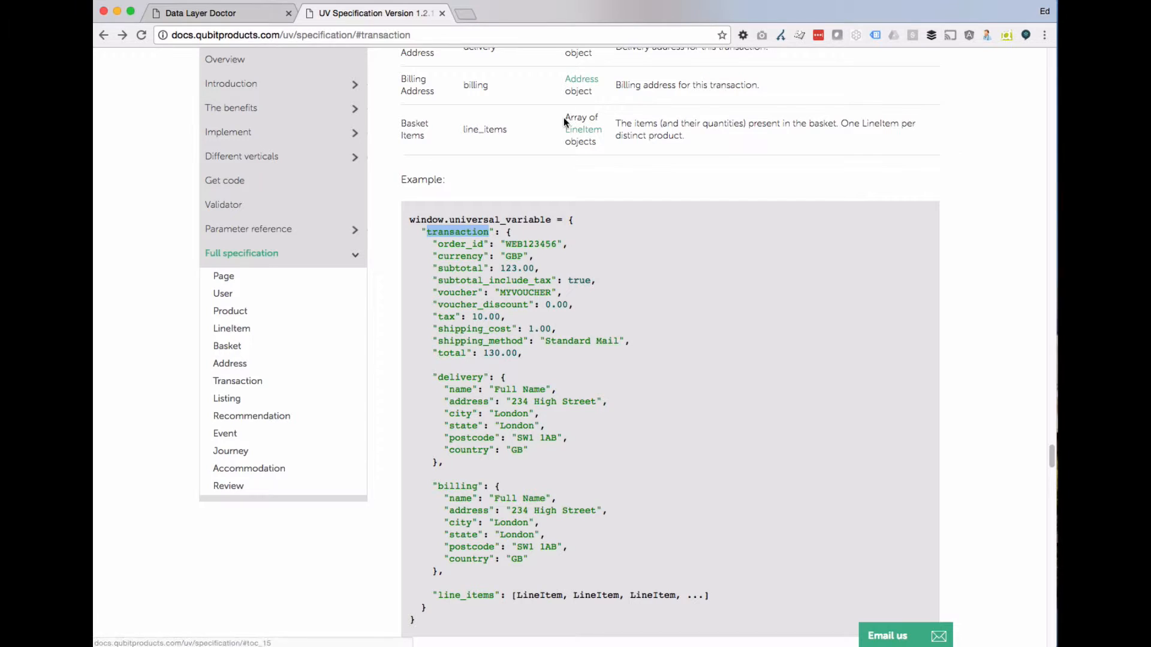
pyautogui.moveTo(564, 120); pyautogui.dragTo(605, 145)
pyautogui.click(605, 145)
pyautogui.click(585, 134)
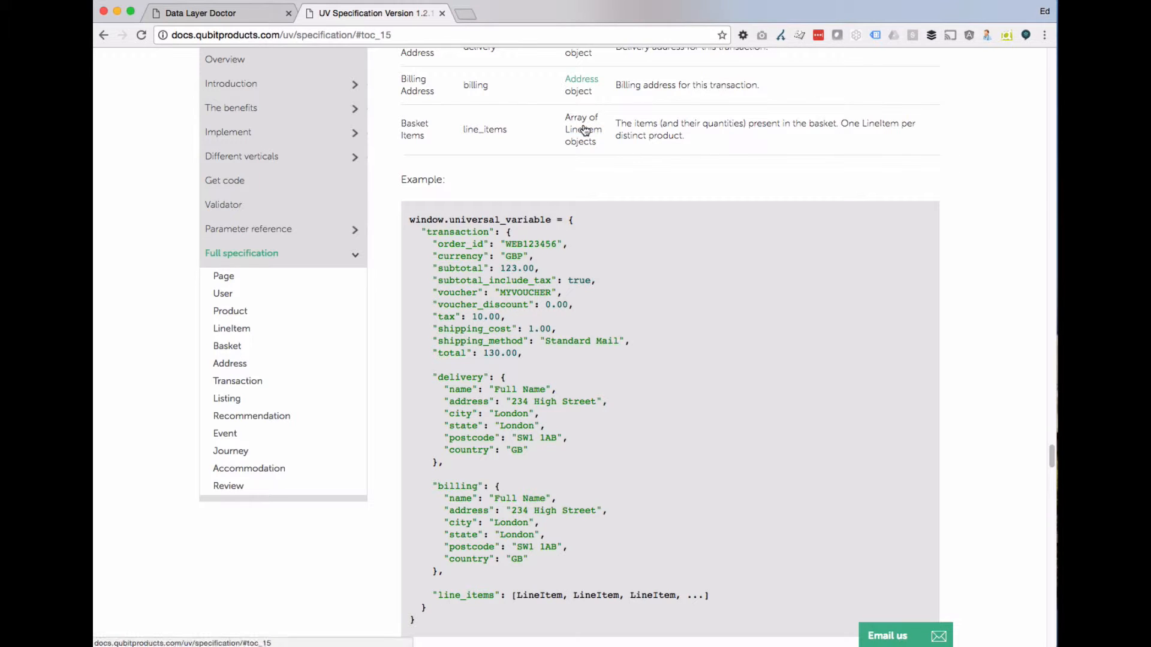
pyautogui.click(245, 332)
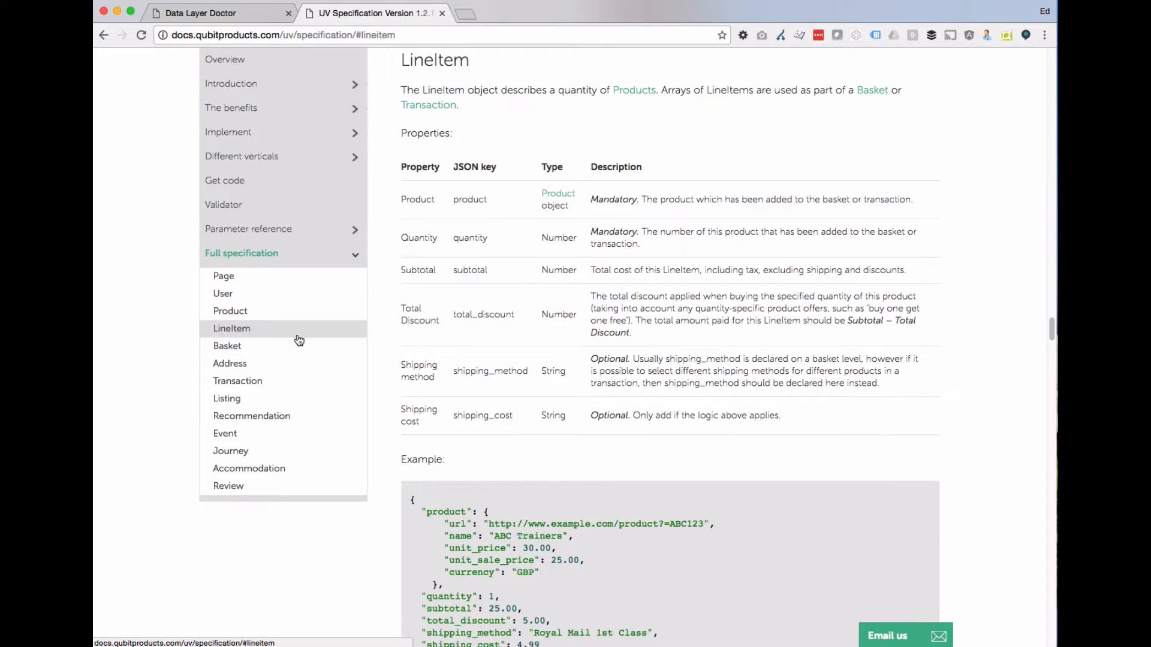
pyautogui.scroll(-3, 472, 312)
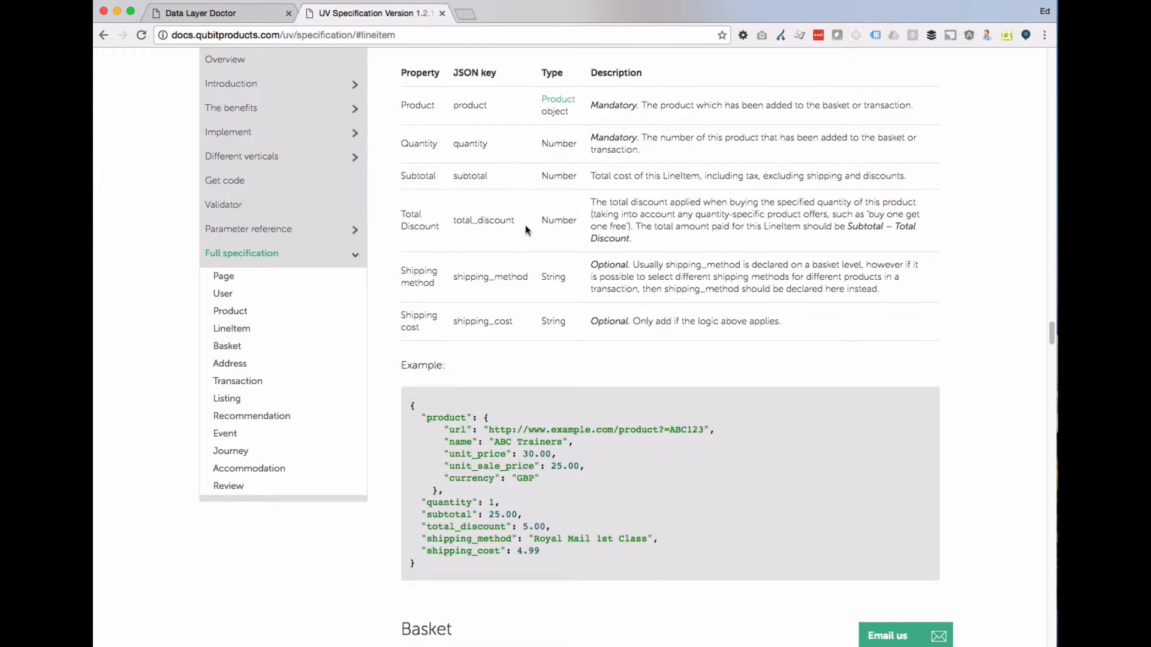
pyautogui.scroll(-1, 422, 261)
pyautogui.scroll(-1, 523, 338)
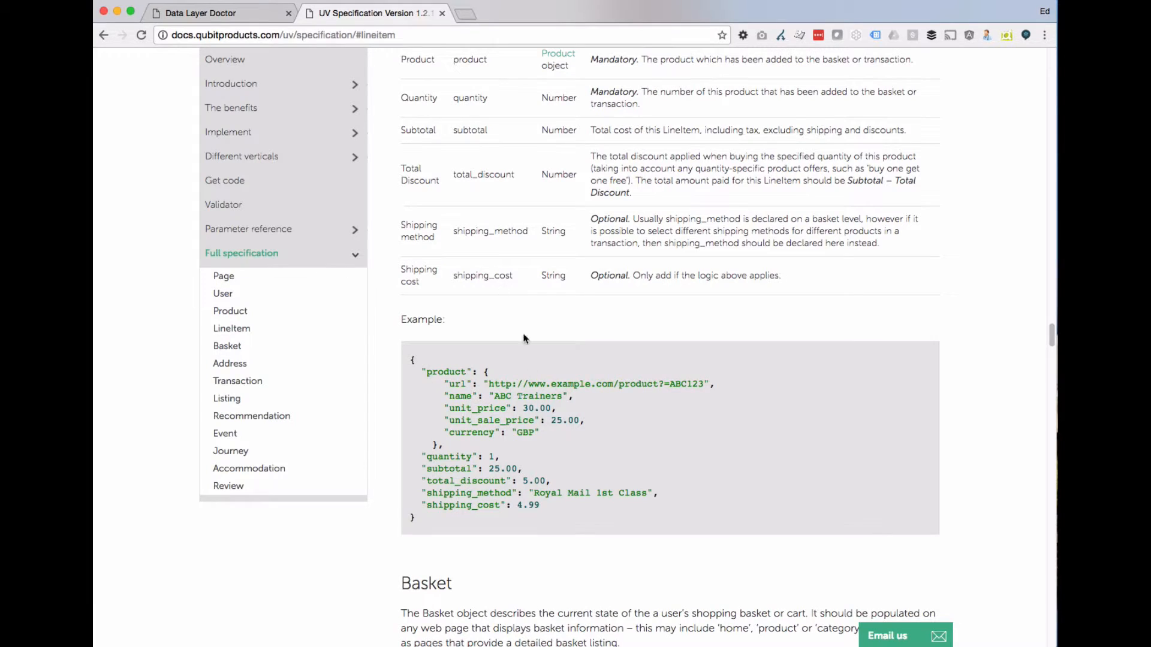
pyautogui.moveTo(428, 371); pyautogui.dragTo(457, 372)
pyautogui.moveTo(428, 456); pyautogui.dragTo(498, 514)
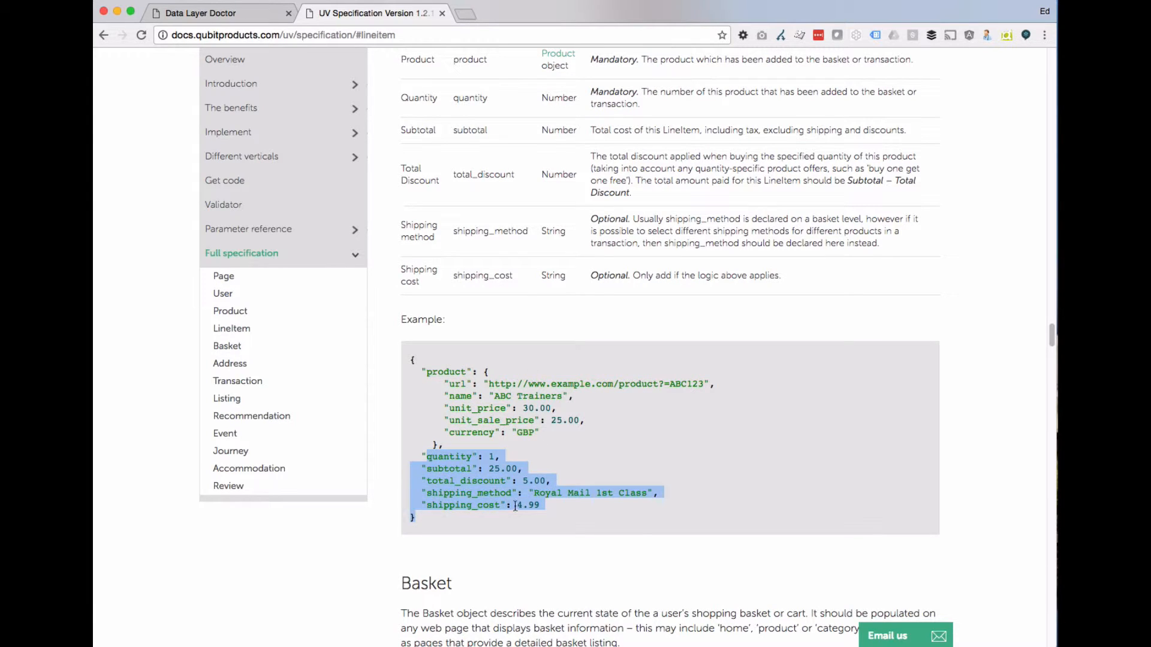
pyautogui.click(453, 490)
# - Return to Data Layer Doctor and start a new variable in the Qubit project named Product
pyautogui.click(168, 17)
pyautogui.scroll(10, 501, 342)
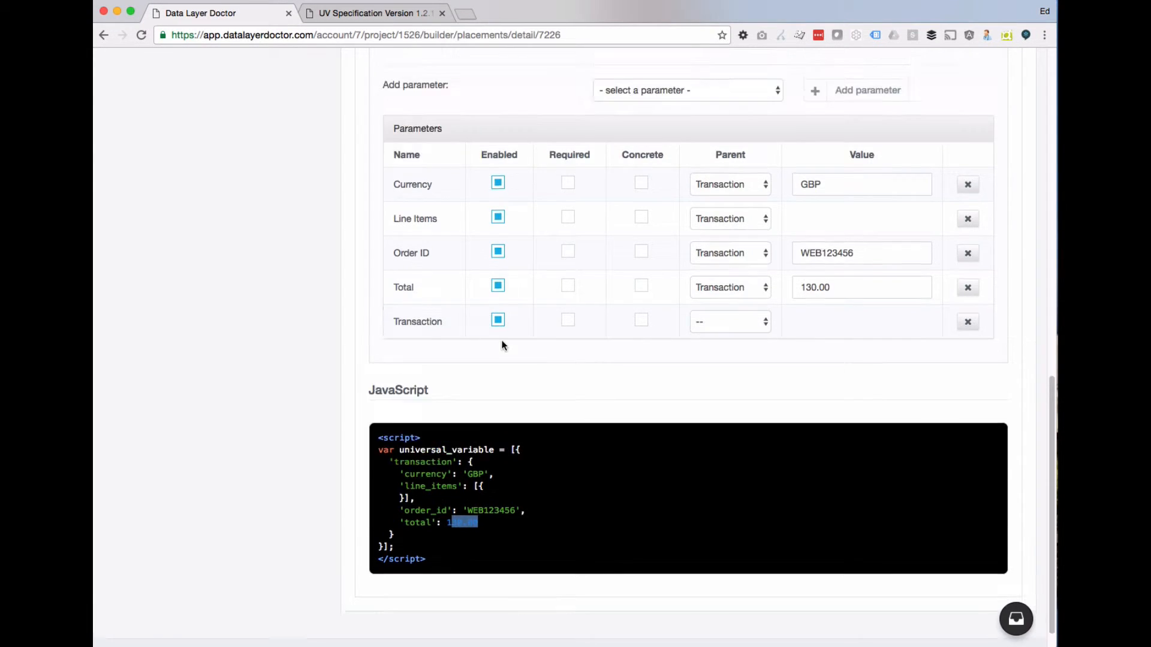
pyautogui.click(179, 250)
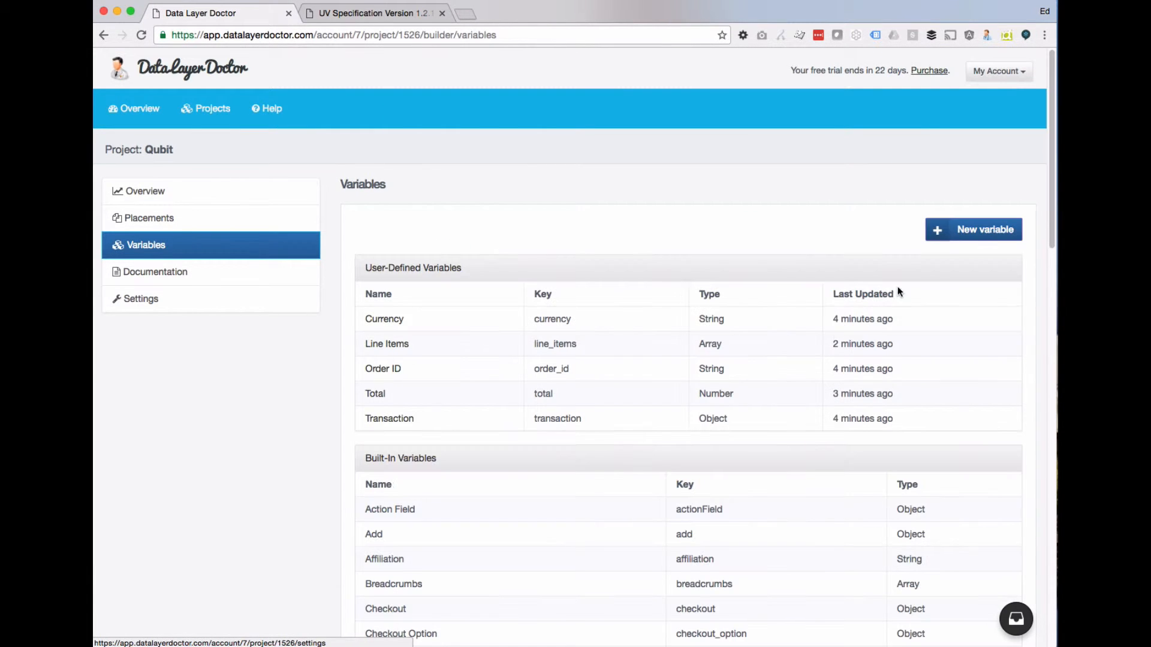
pyautogui.click(991, 227)
pyautogui.tripleClick(677, 284)
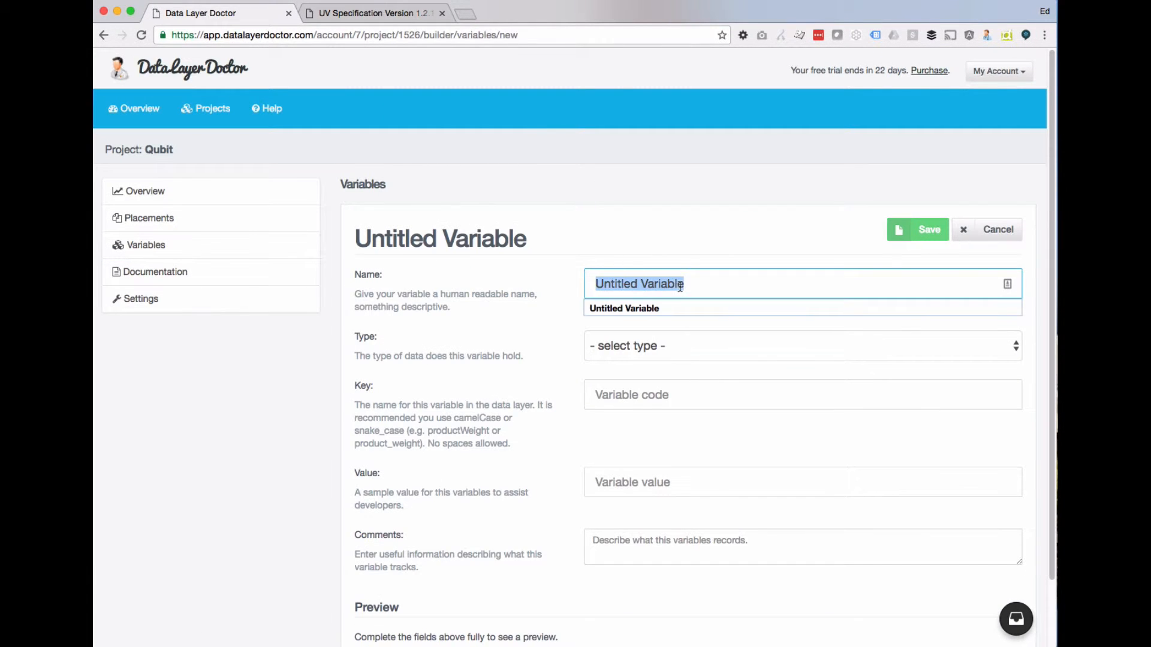
pyautogui.write('Project')
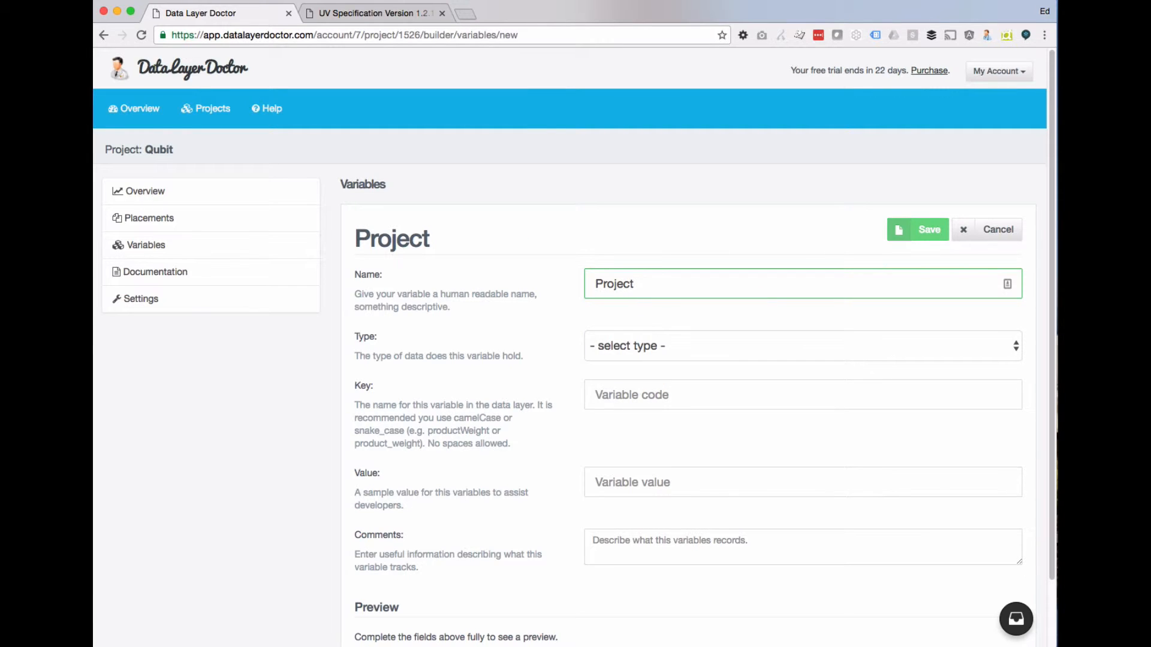
pyautogui.moveTo(616, 286); pyautogui.dragTo(689, 284)
pyautogui.write('duct')
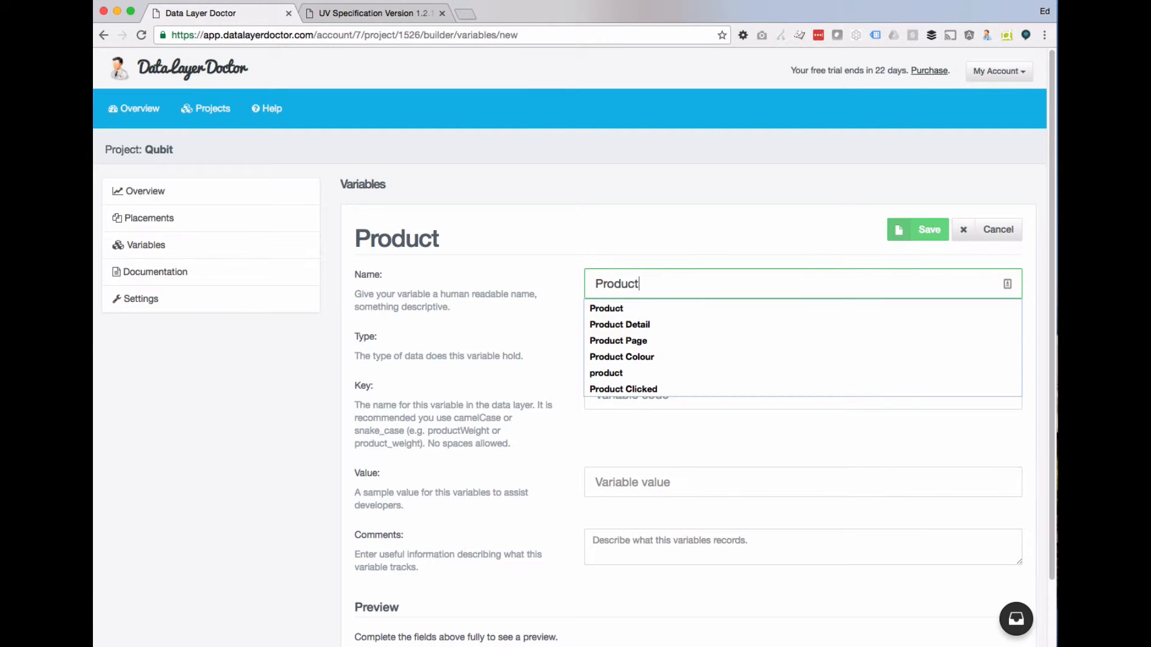
# - Set the Product variable's type to Object and its key to product, and save it
pyautogui.click(516, 269)
pyautogui.click(674, 346)
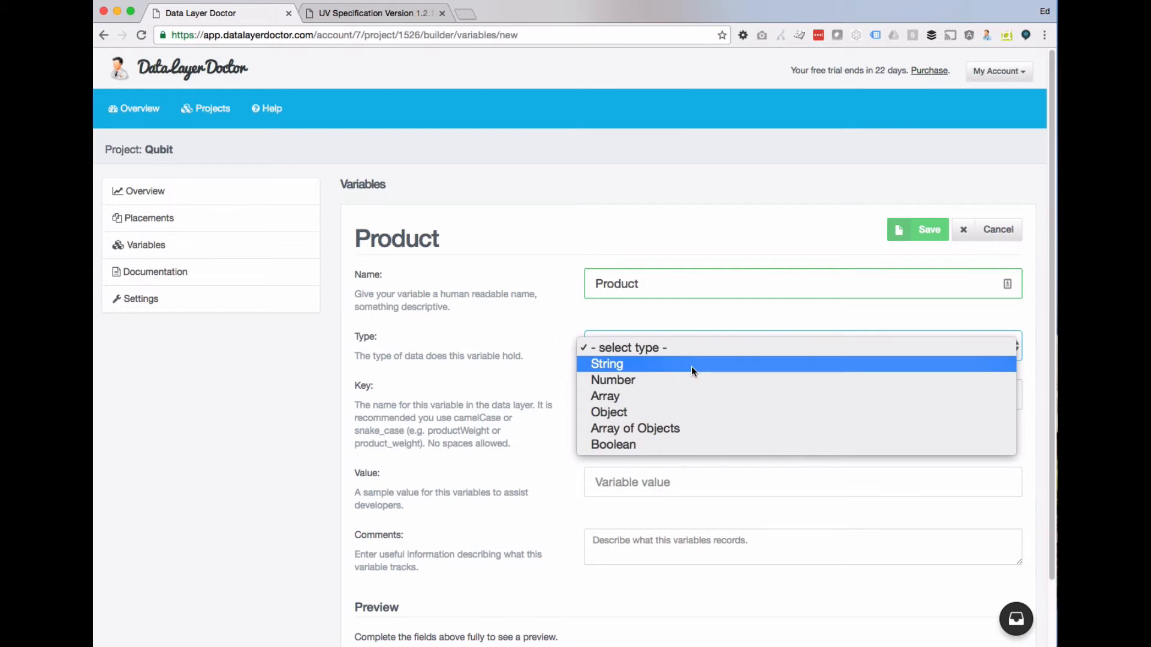
pyautogui.click(685, 411)
pyautogui.click(664, 393)
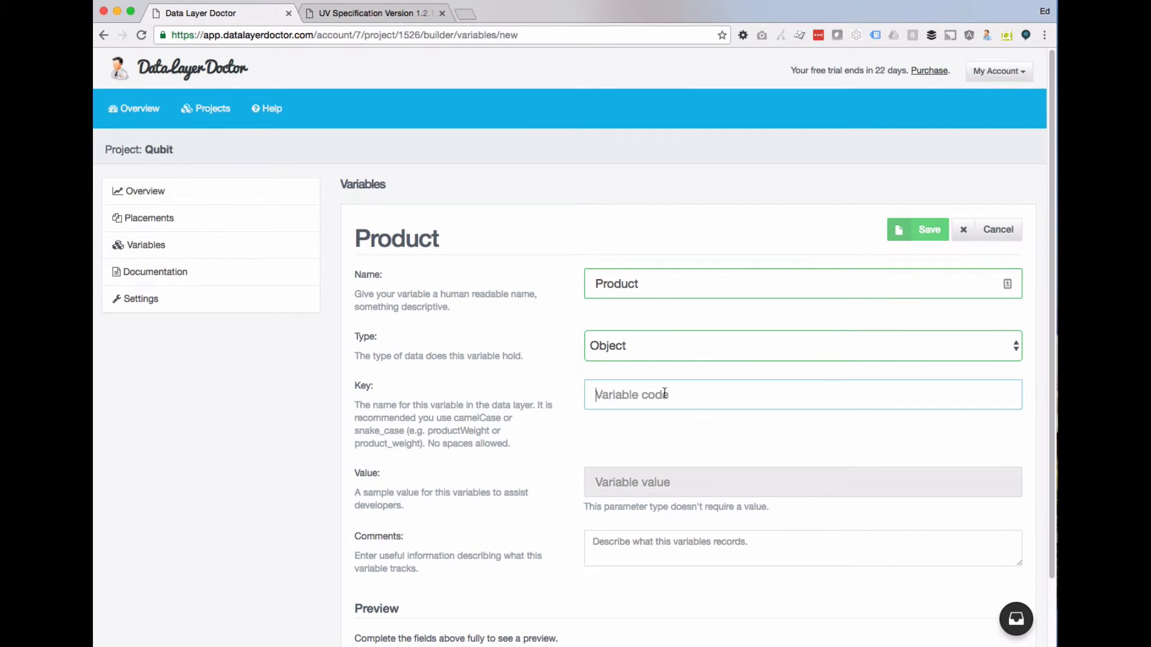
pyautogui.write('product')
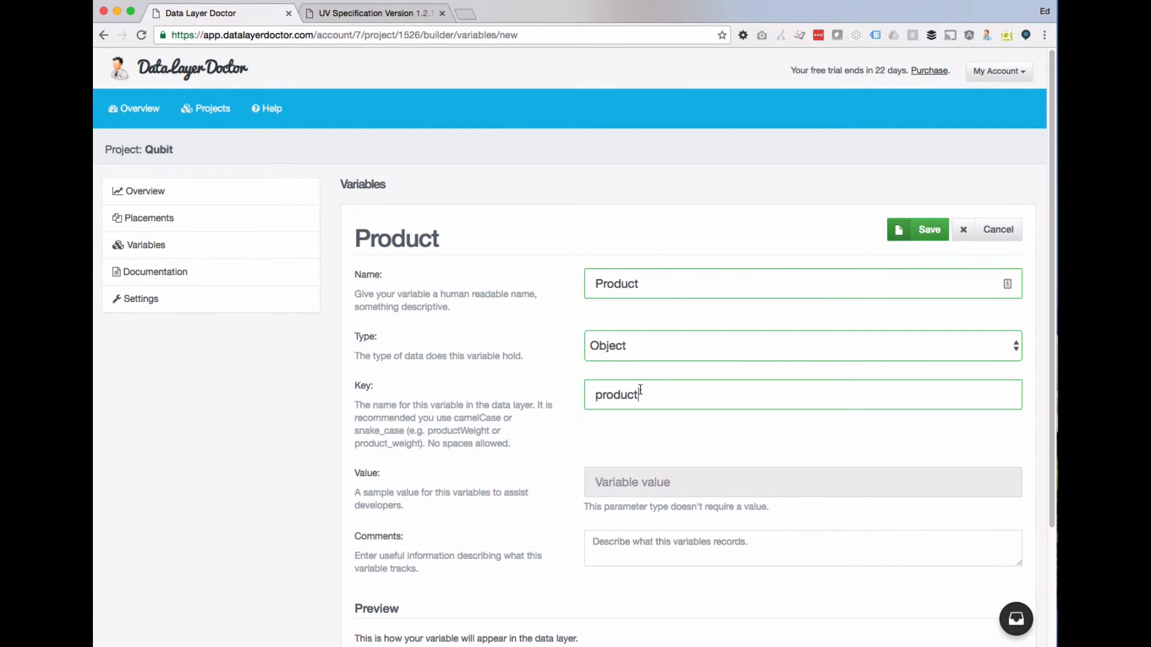
pyautogui.click(922, 234)
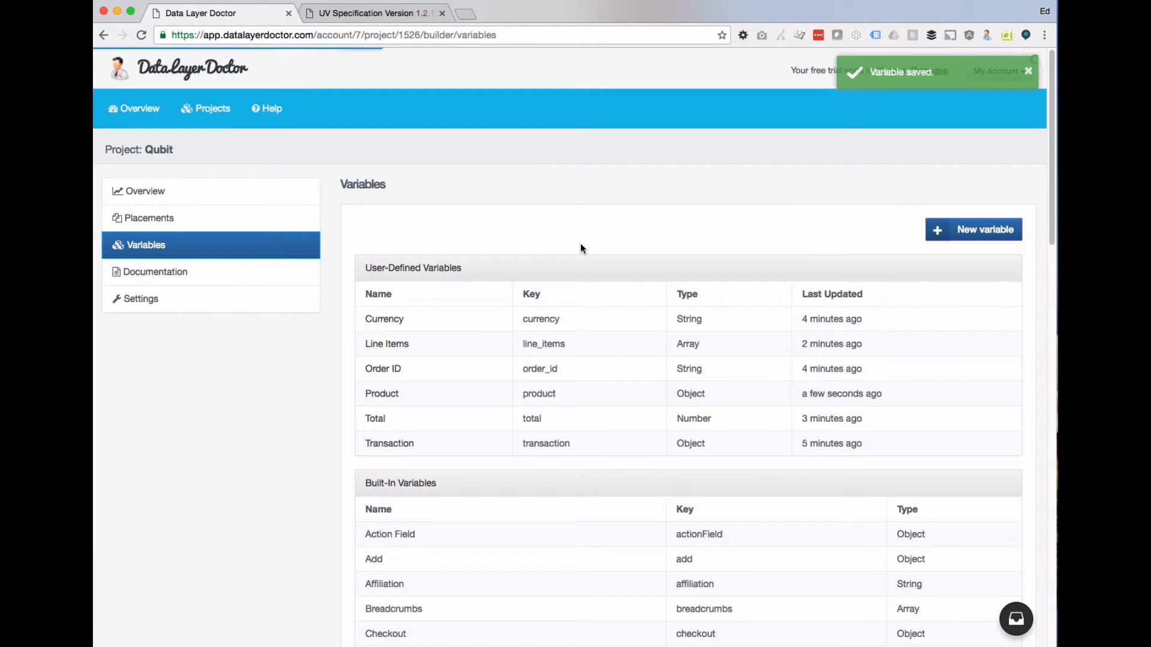
# - Look up the quantity property in the LineItem example and start a new variable named Quantity
pyautogui.click(355, 13)
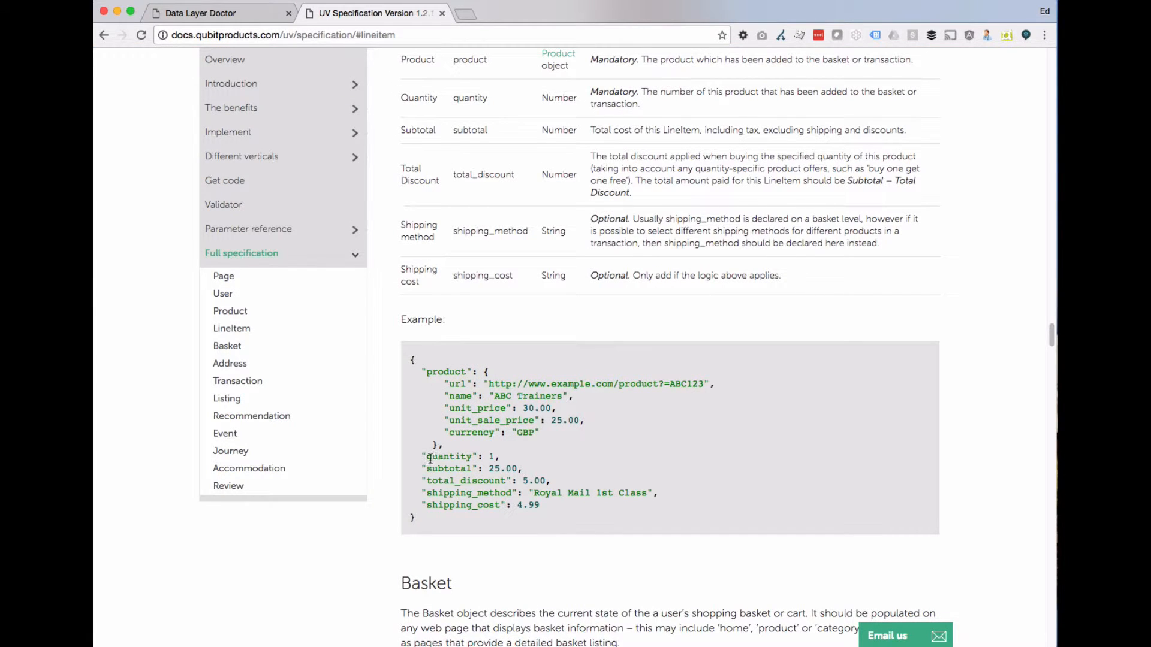
pyautogui.moveTo(445, 455); pyautogui.dragTo(474, 457)
pyautogui.click(226, 14)
pyautogui.scroll(1, 689, 191)
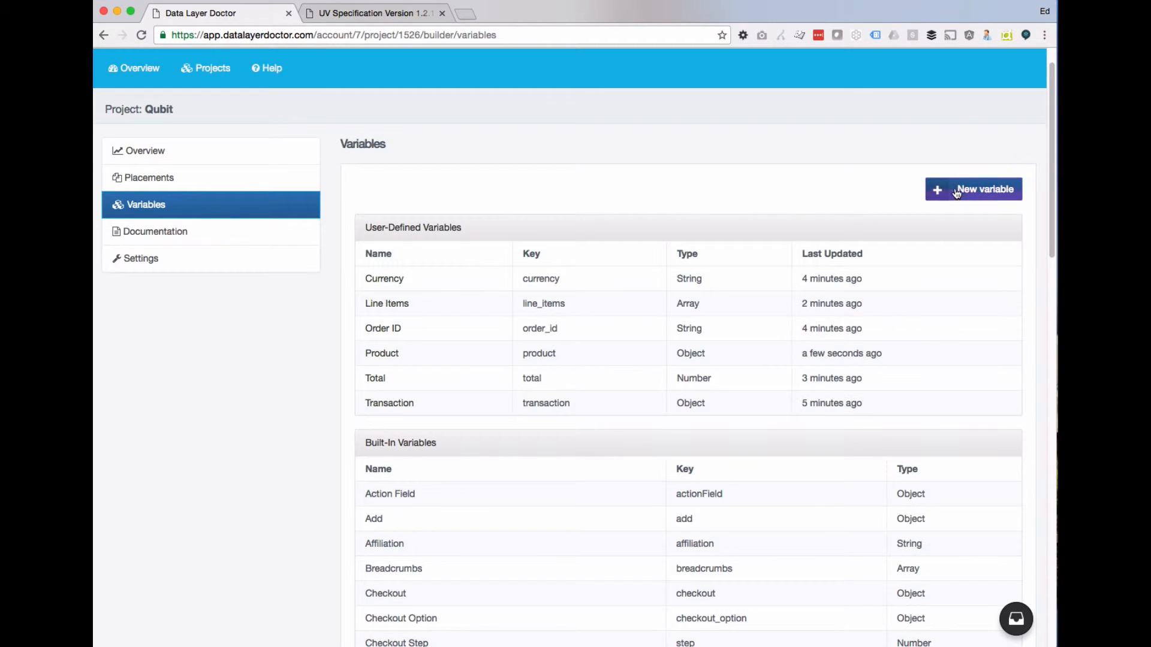
pyautogui.click(971, 190)
pyautogui.tripleClick(624, 236)
pyautogui.write('Qua')
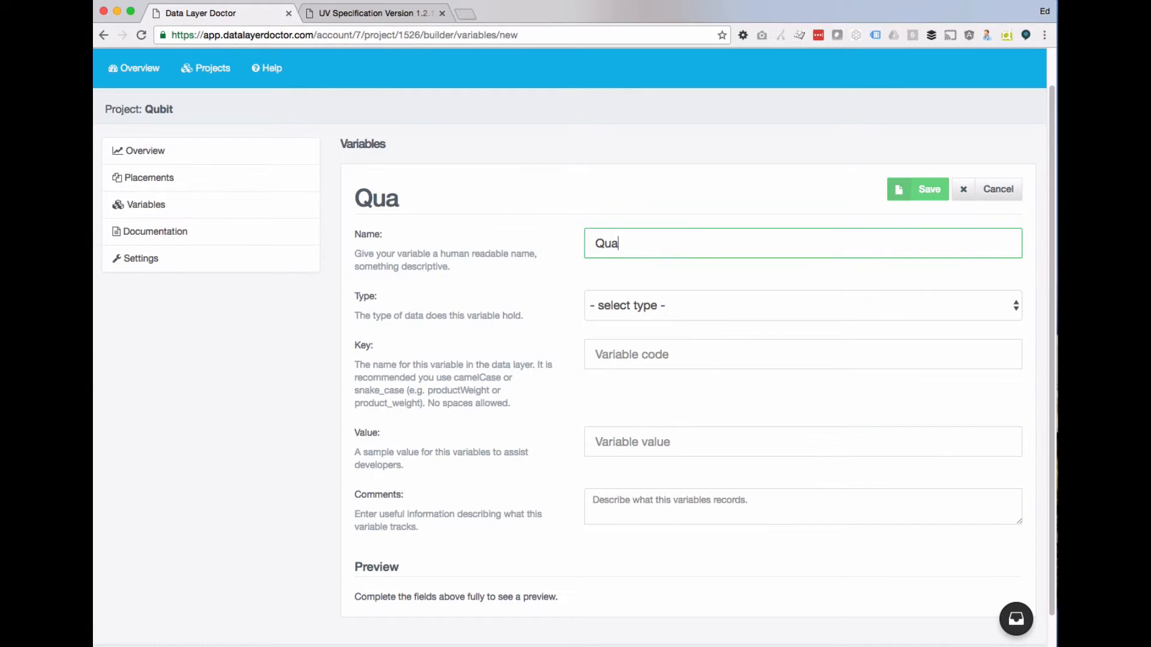
pyautogui.write('ntity')
# - Set the Quantity variable's type to Number and its key to quanity
pyautogui.click(625, 307)
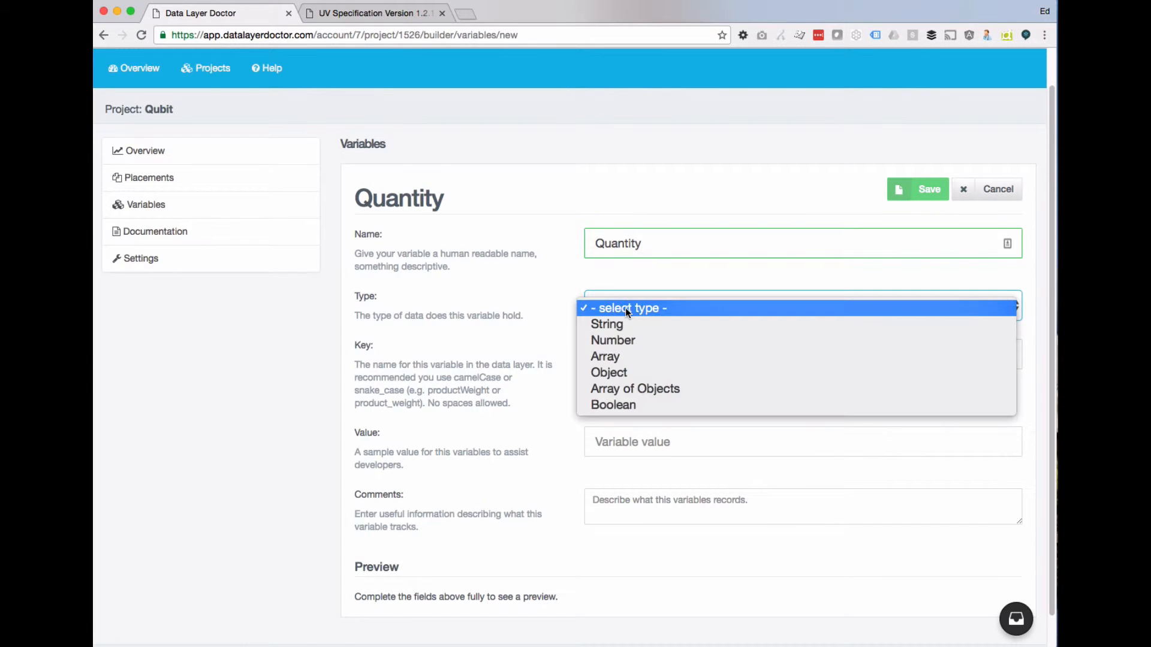
pyautogui.click(632, 340)
pyautogui.click(633, 355)
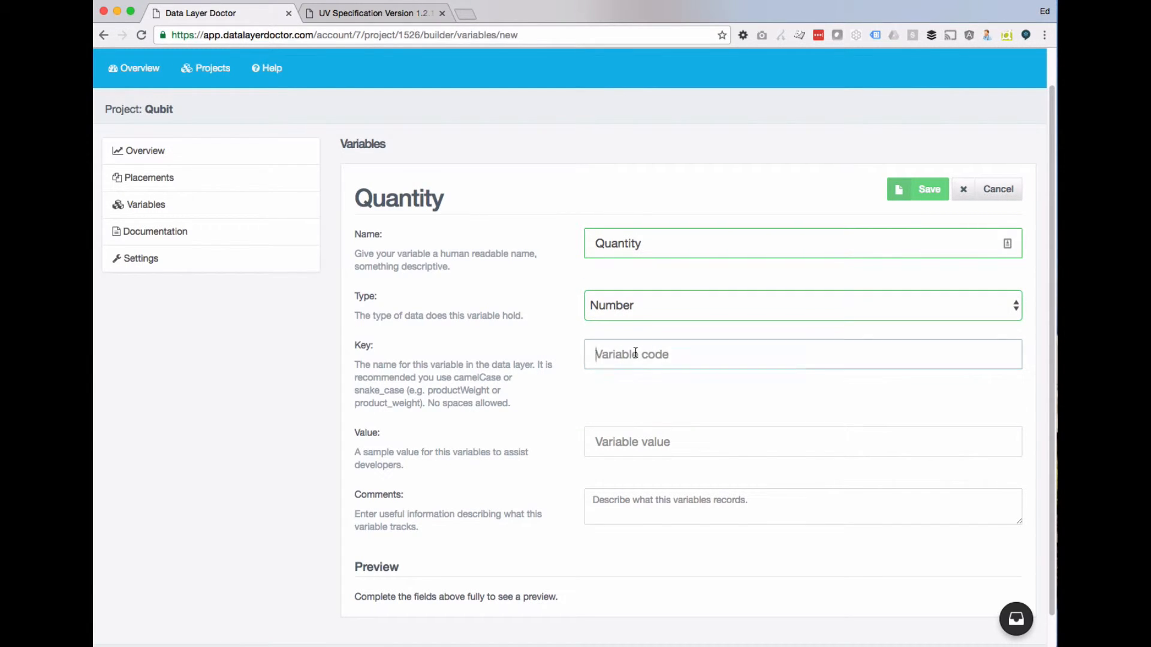
pyautogui.write('1')
pyautogui.scroll(-2, 555, 355)
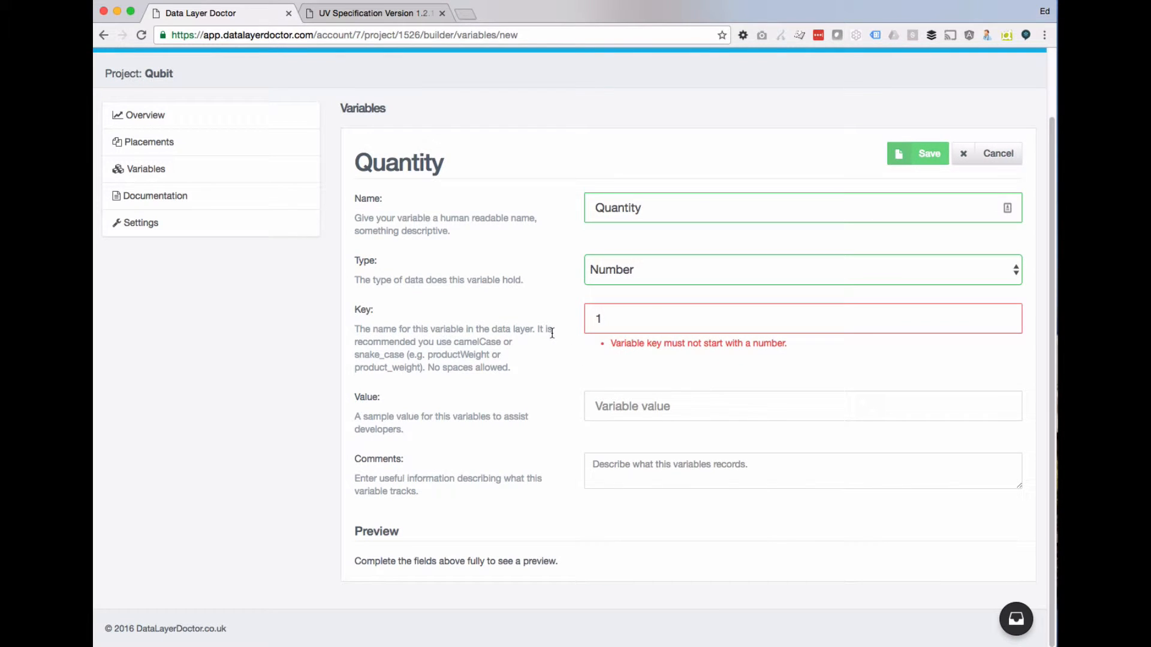
pyautogui.press('BackSpace')
pyautogui.write('quanity')
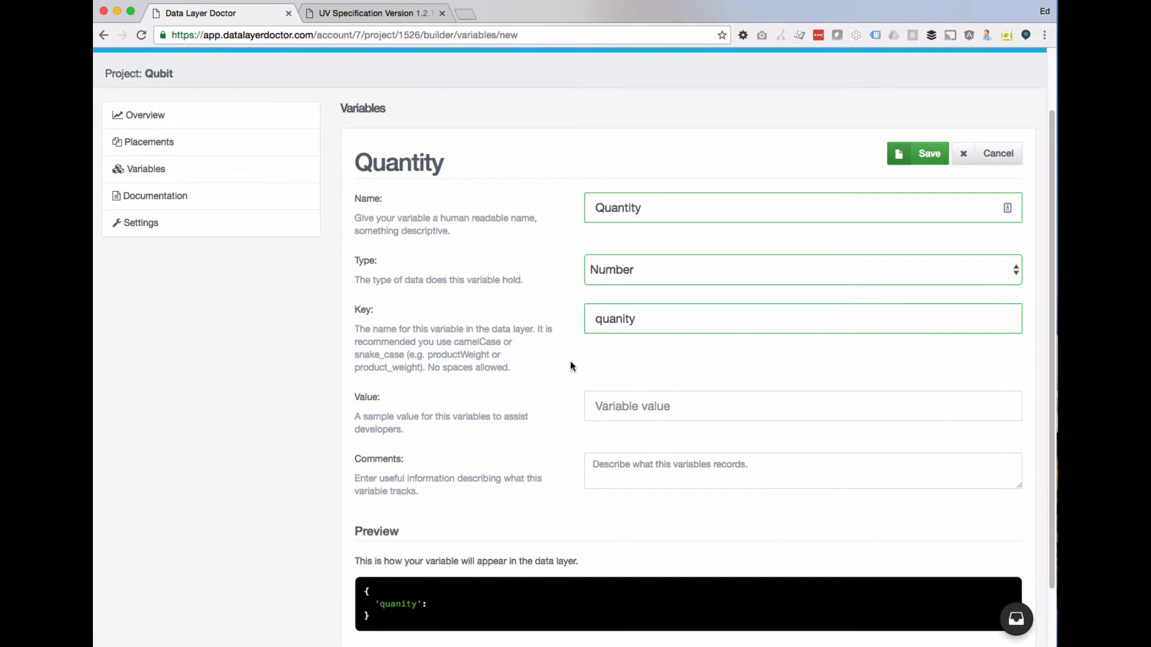
# - Set the Quantity variable's sample value to 1, compare it with the LineItem example and save the variable
pyautogui.click(586, 407)
pyautogui.write('1')
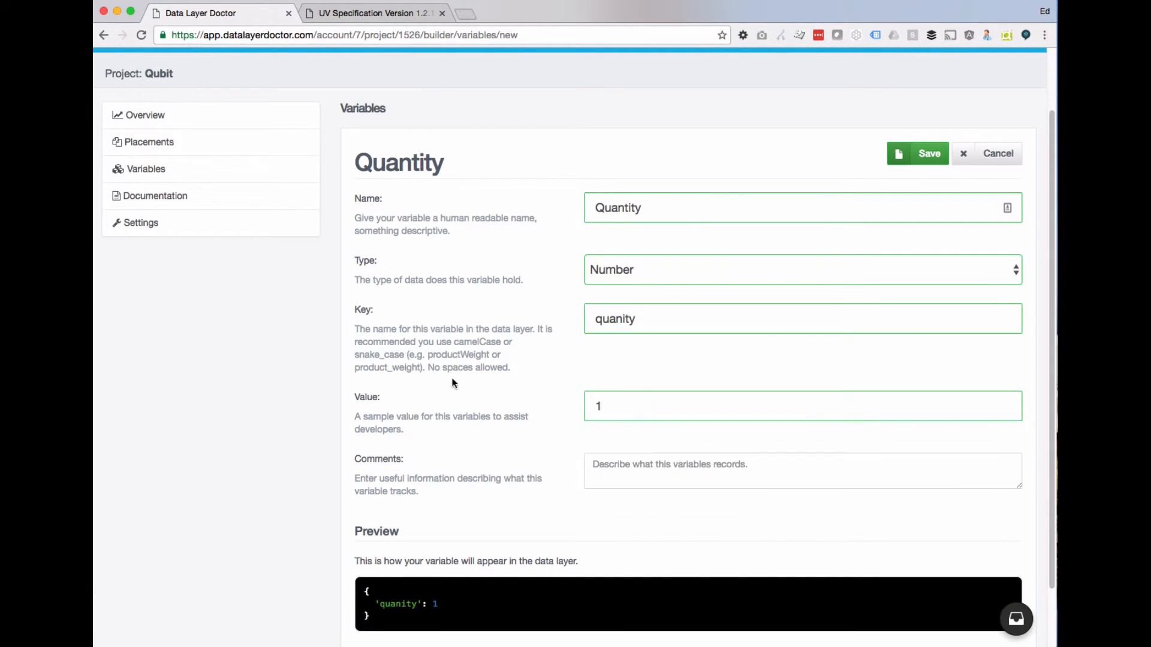
pyautogui.scroll(-2, 871, 191)
pyautogui.click(366, 17)
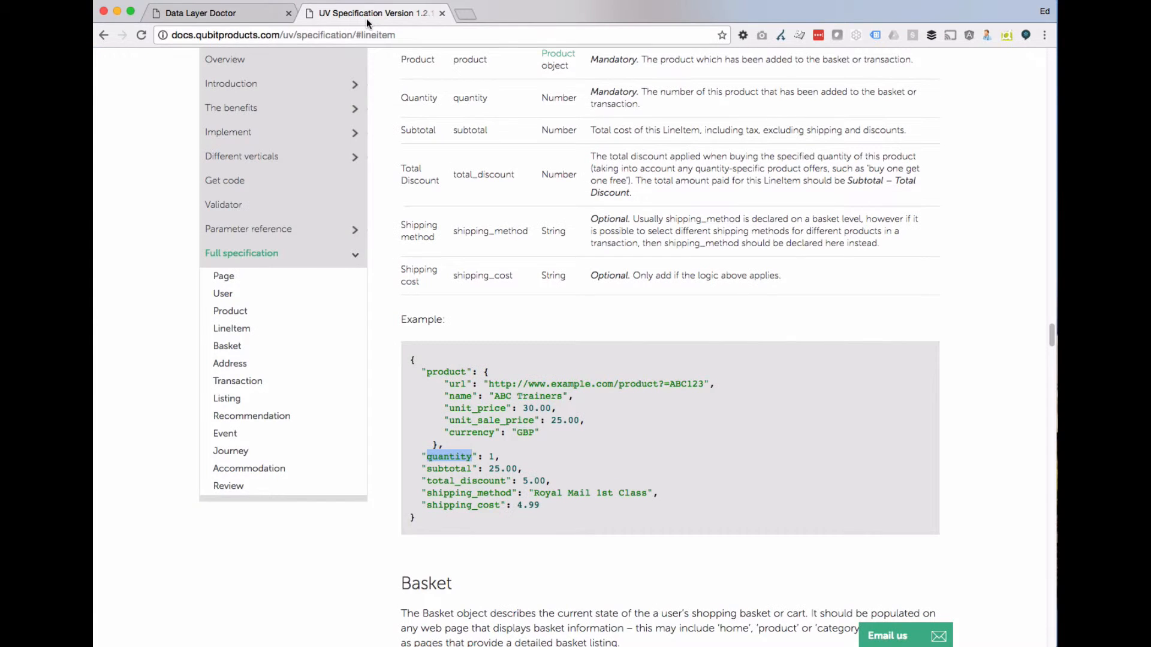
pyautogui.click(226, 12)
# - Start a new variable named Subtotal and set its type to Number
pyautogui.click(963, 198)
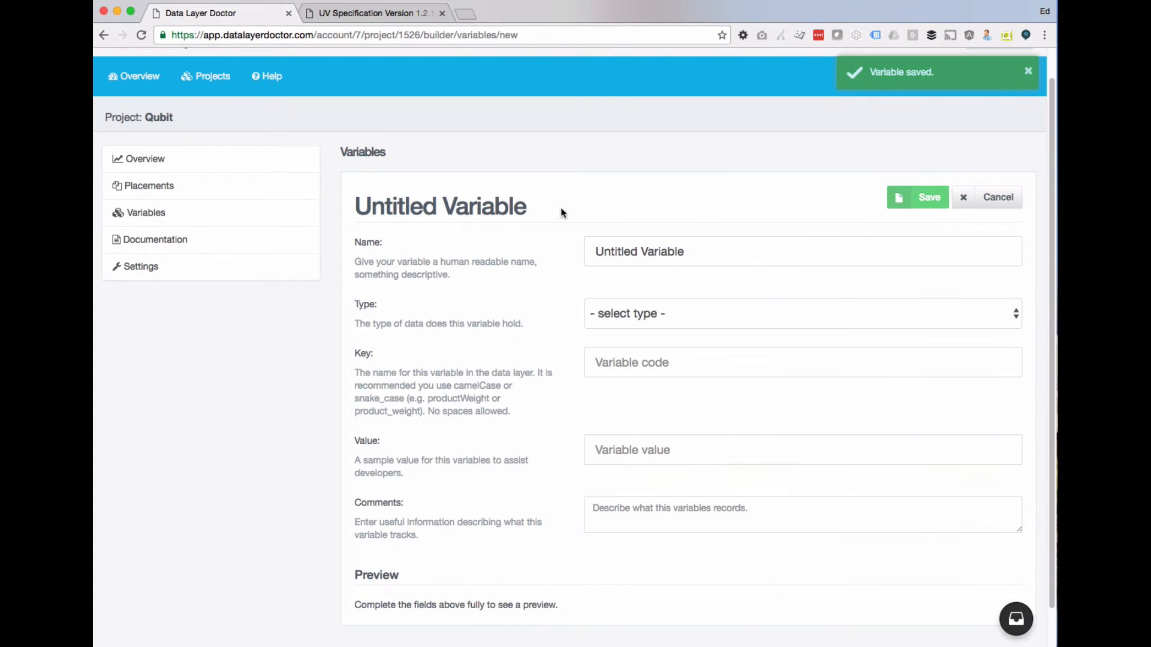
pyautogui.click(624, 247)
pyautogui.write('Subtotal')
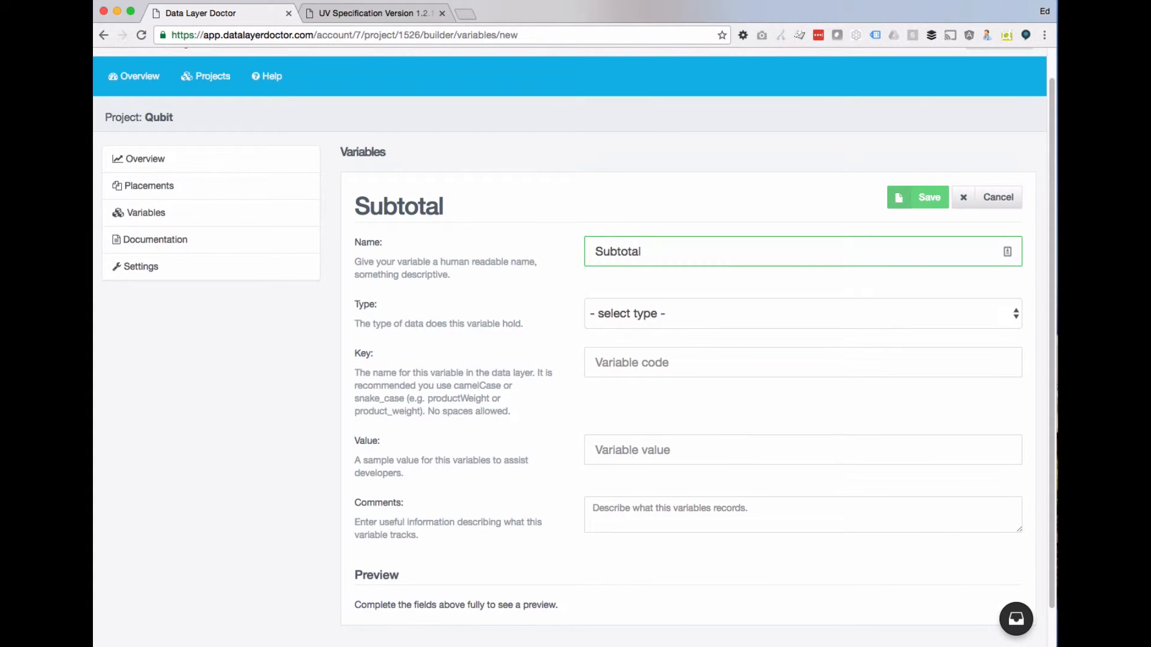
pyautogui.click(645, 313)
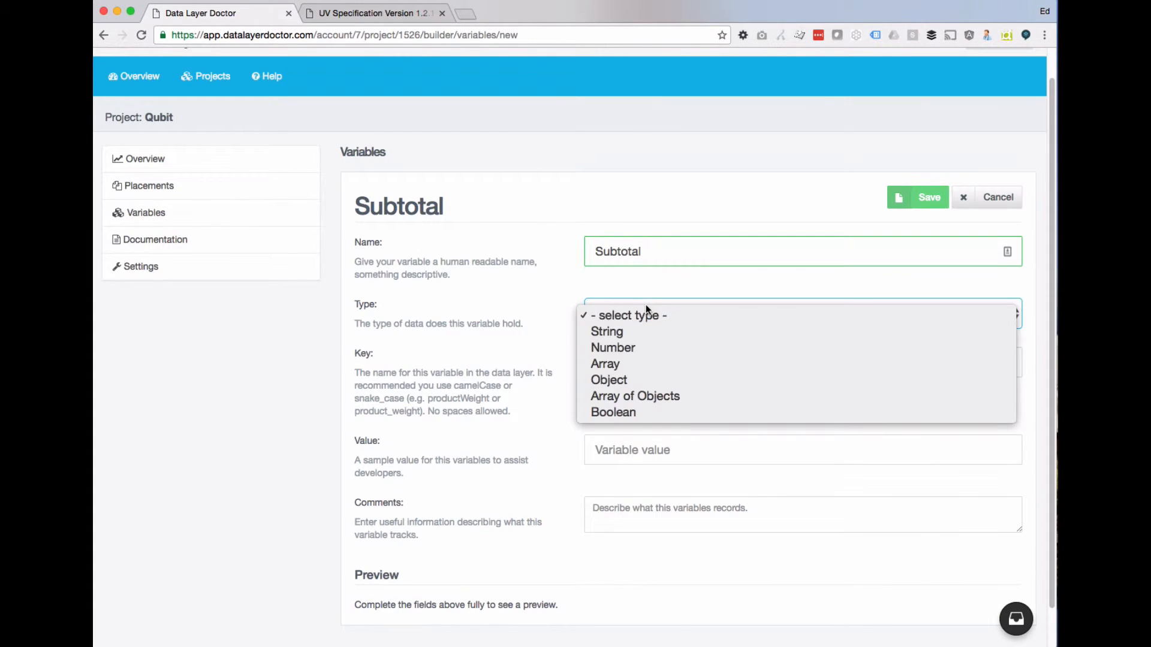
pyautogui.click(477, 176)
pyautogui.press('n')
# - Take the subtotal value from the LineItem example, set the variable's key to subtotal and value to 25.00, and save it
pyautogui.click(371, 13)
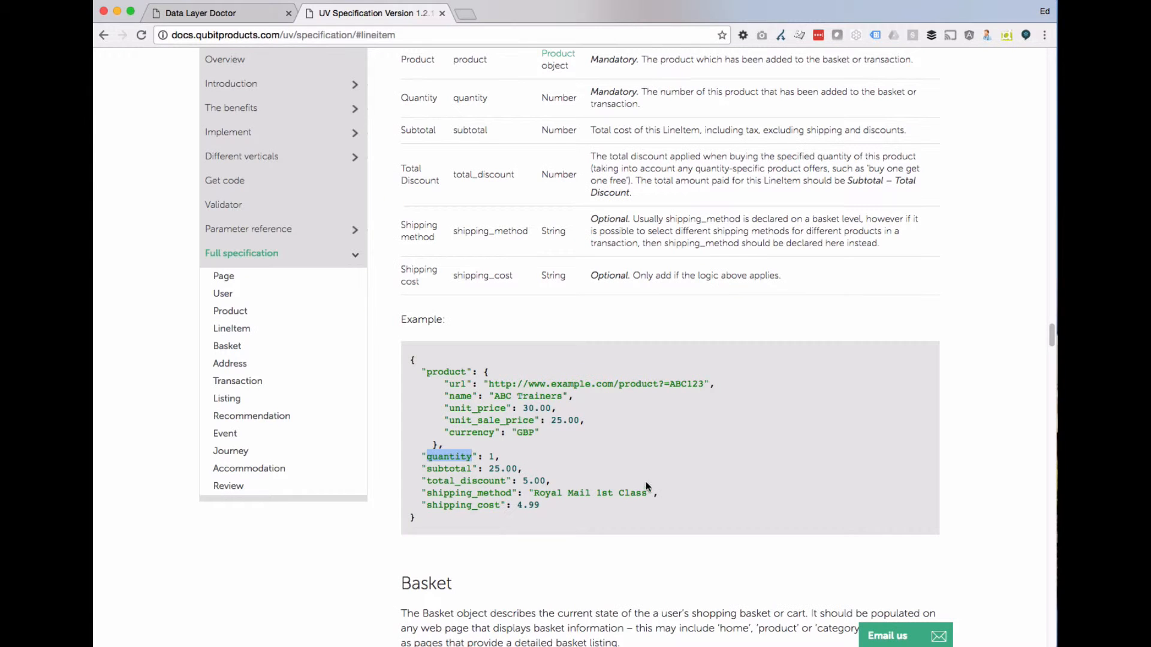
pyautogui.moveTo(490, 466); pyautogui.dragTo(514, 467)
pyautogui.click(224, 14)
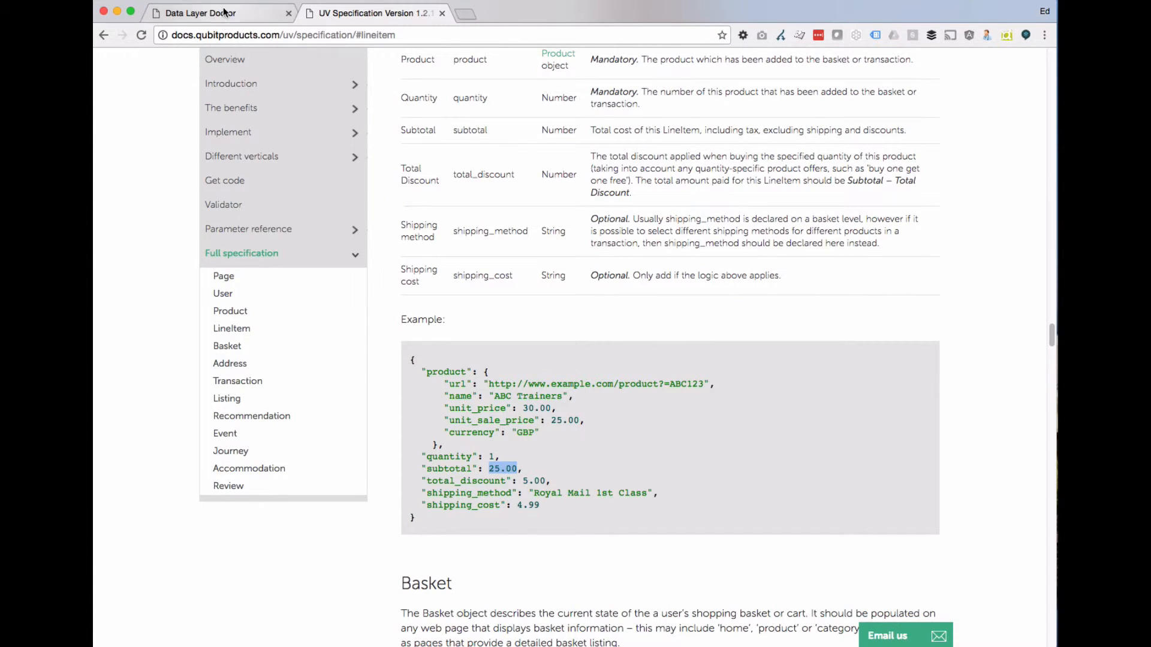
pyautogui.click(657, 367)
pyautogui.write('s')
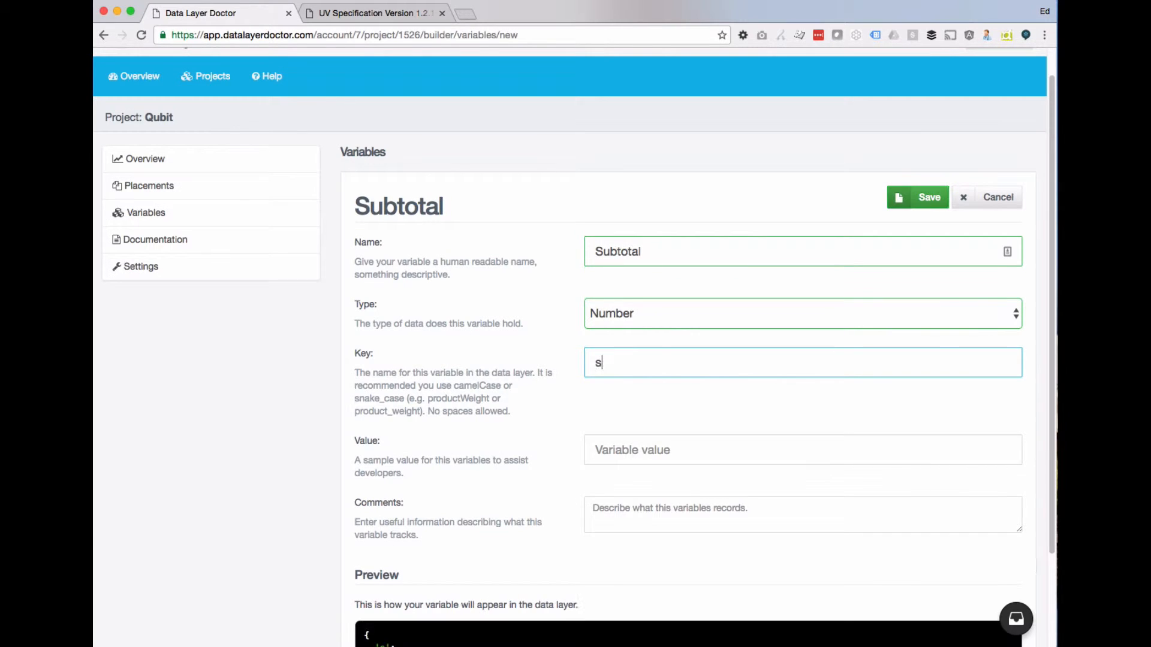
pyautogui.write('ubtotal')
pyautogui.press('Tab')
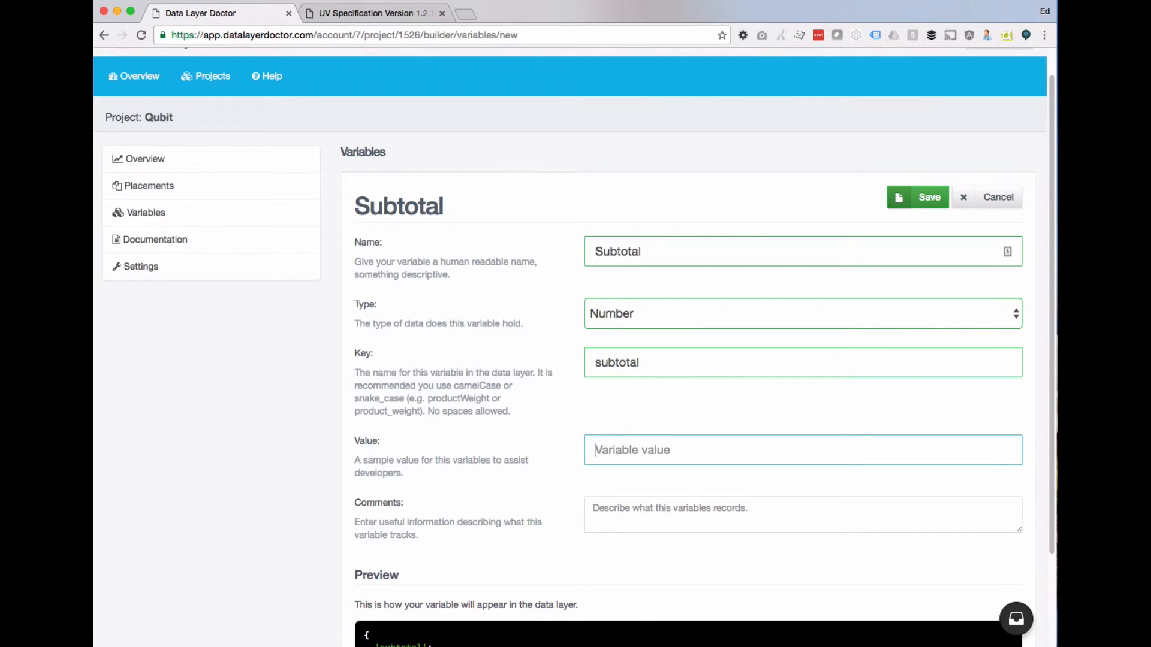
pyautogui.write('25.00')
pyautogui.scroll(-3, 657, 358)
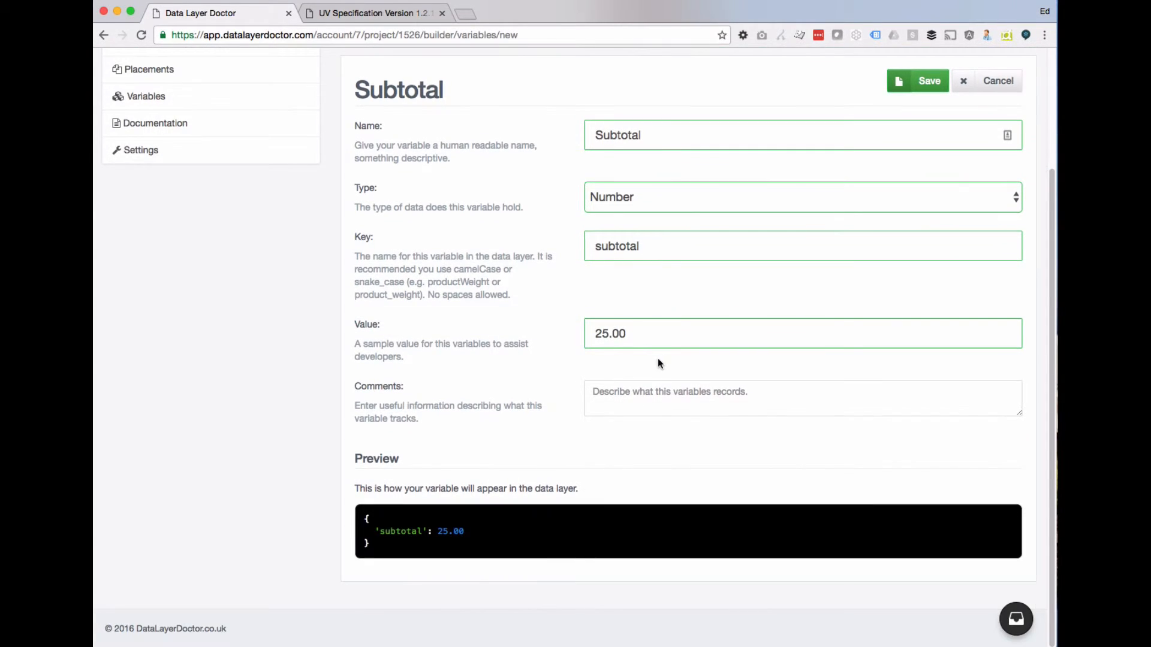
pyautogui.click(921, 79)
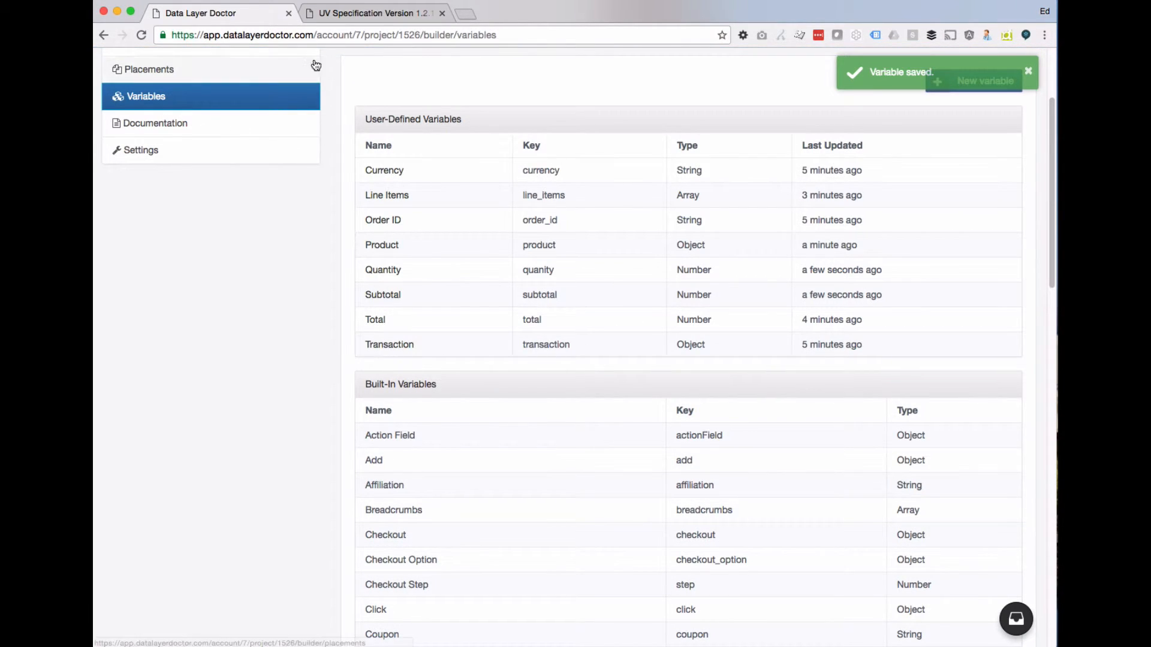
# - Examine in the LineItem example which properties are nested inside the product object
pyautogui.click(384, 15)
pyautogui.scroll(-2, 559, 367)
pyautogui.click(625, 326)
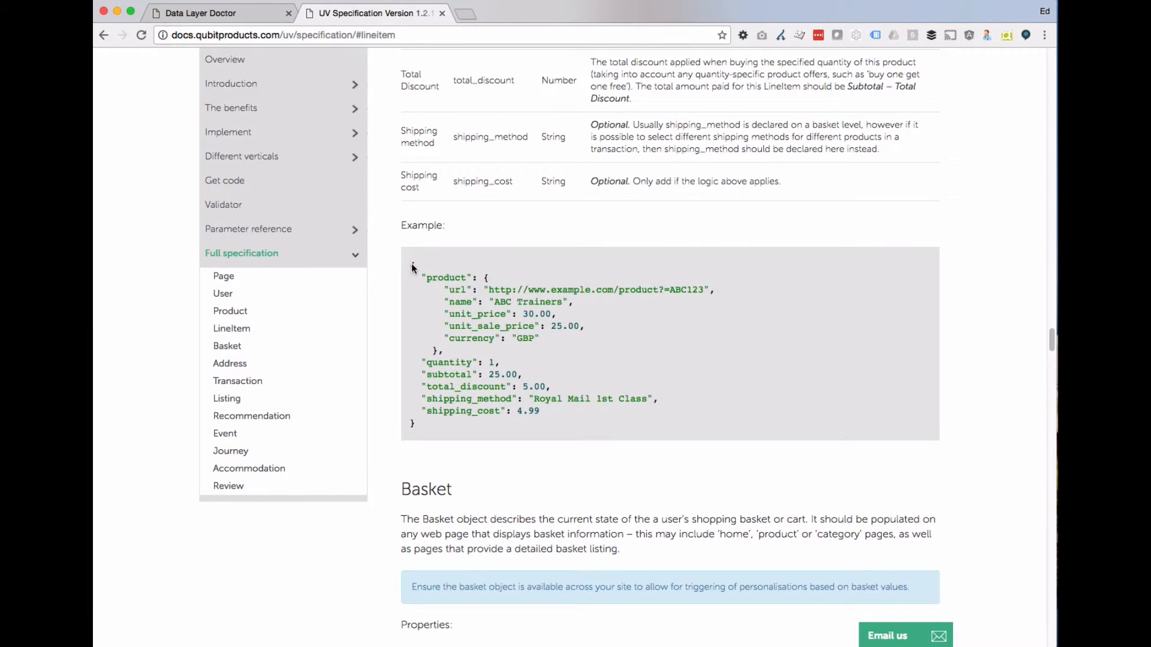
pyautogui.moveTo(428, 279); pyautogui.dragTo(471, 279)
pyautogui.click(464, 280)
pyautogui.scroll(1, 459, 300)
pyautogui.moveTo(452, 312); pyautogui.dragTo(471, 360)
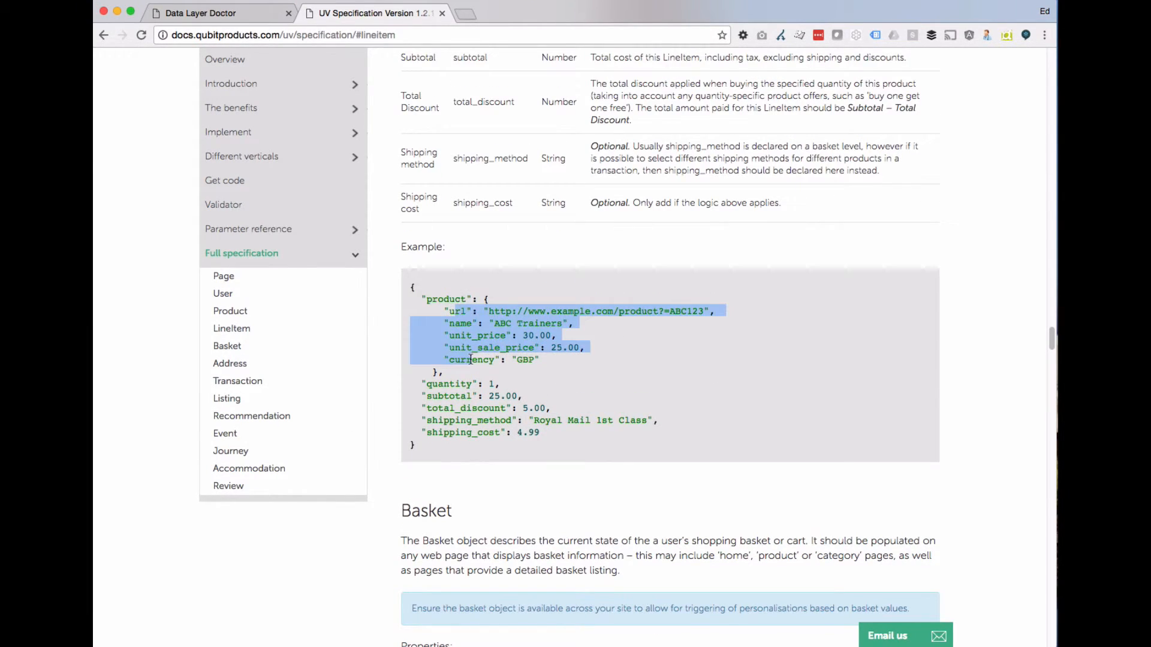
# - Start a new variable in Data Layer Doctor and name it Product URL
pyautogui.click(468, 345)
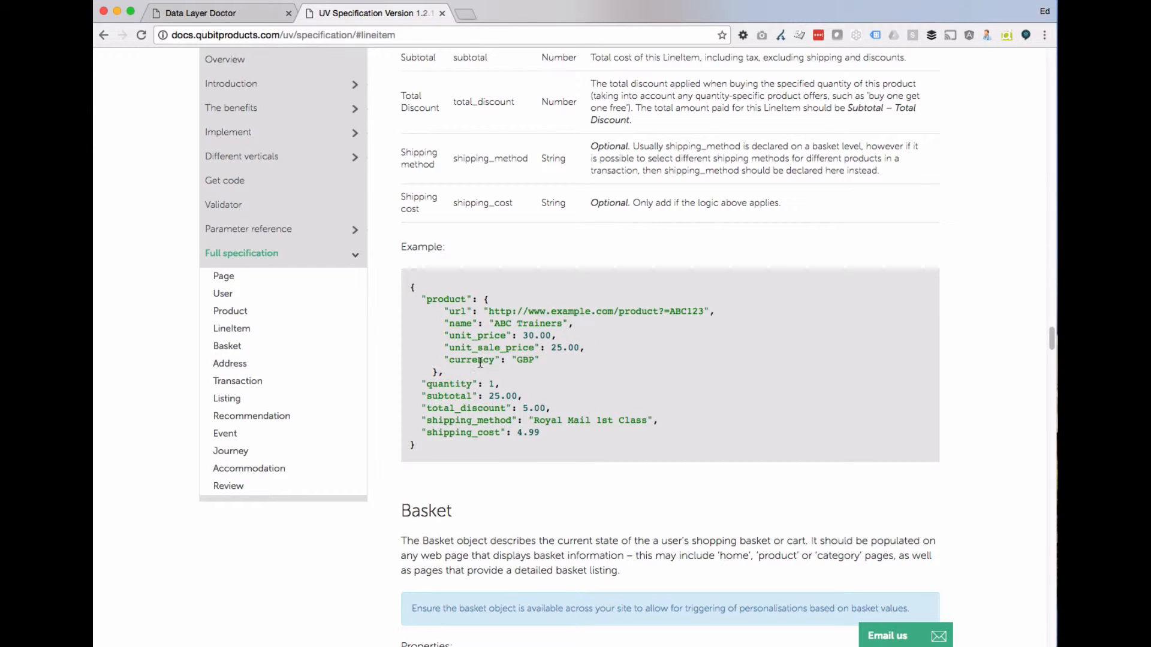
pyautogui.click(242, 7)
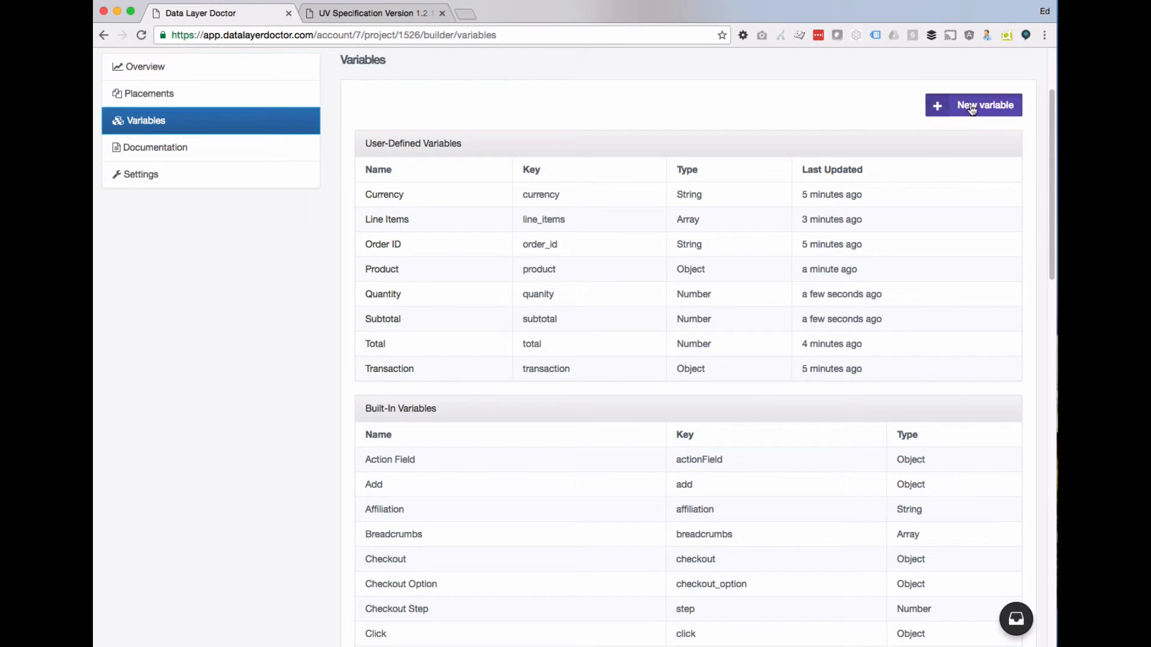
pyautogui.click(972, 103)
pyautogui.tripleClick(641, 207)
pyautogui.write('url')
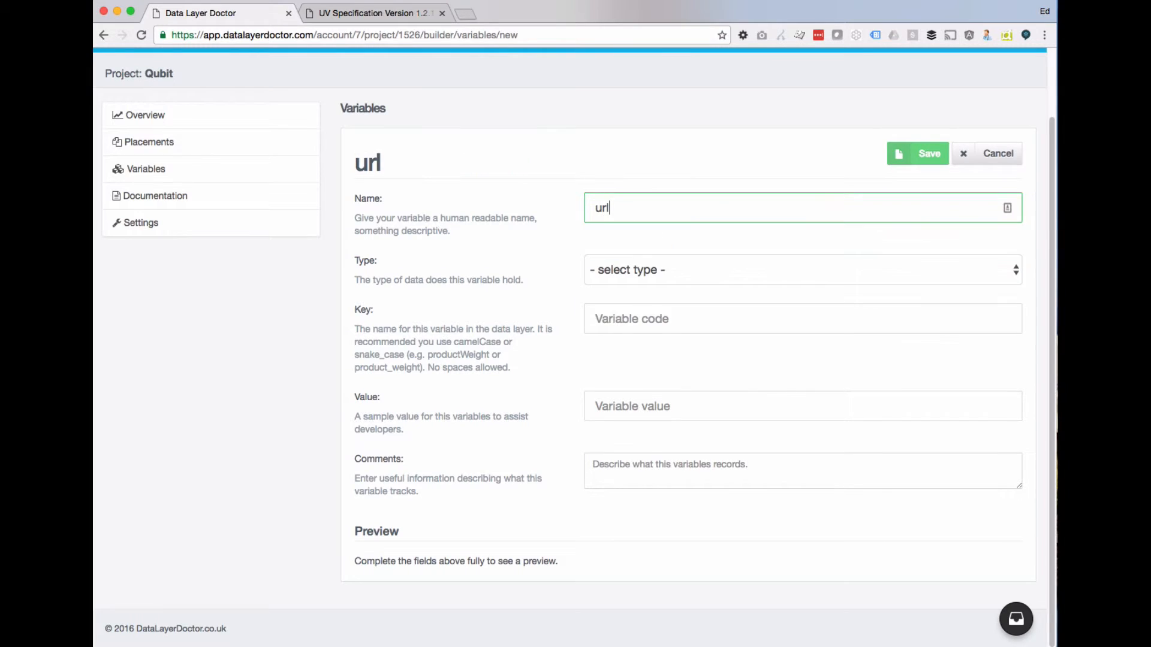
pyautogui.press('BackSpace')
pyautogui.press('BackSpace')
pyautogui.press('BackSpace')
pyautogui.write('Prod')
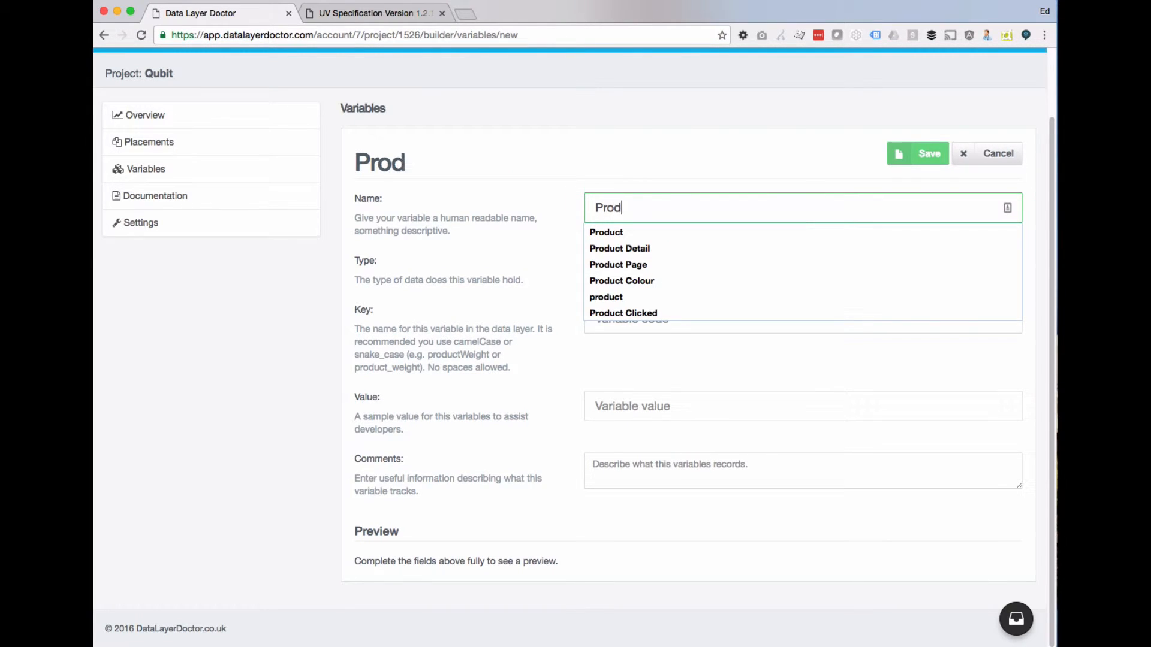
pyautogui.write('uct URL')
# - Set the Product URL variable's key to url and its type to String
pyautogui.press('Tab')
pyautogui.press('Tab')
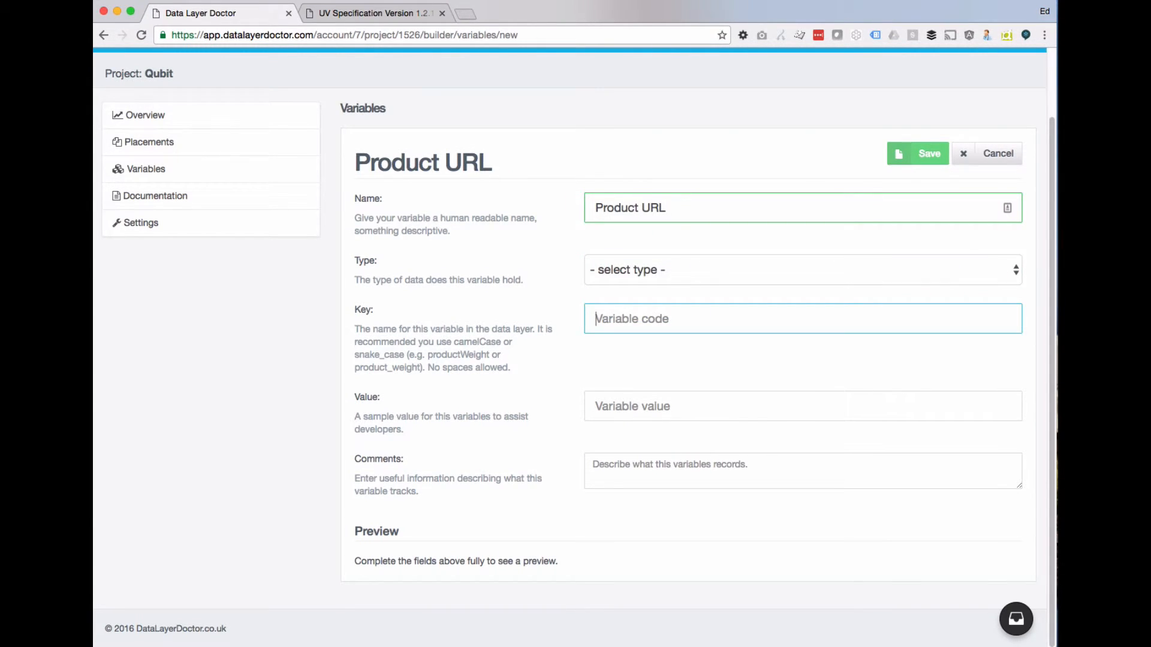
pyautogui.write('url')
pyautogui.click(640, 270)
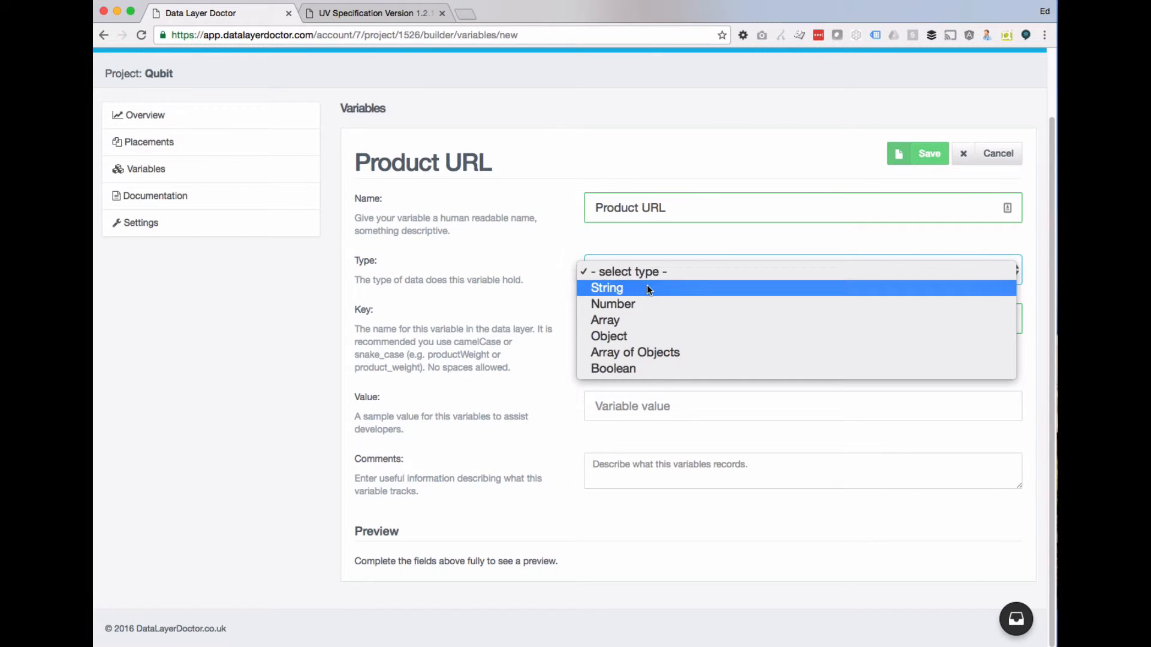
pyautogui.click(644, 287)
# - Copy the product's example URL from the LineItem specification into the variable's sample value and save the variable
pyautogui.click(378, 14)
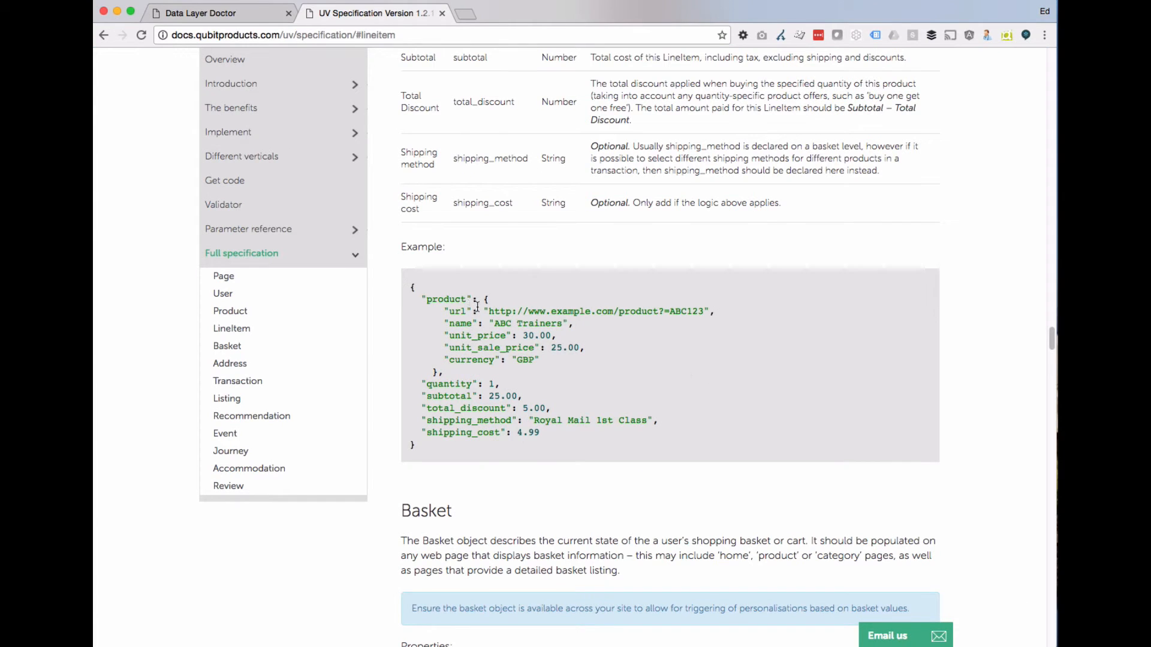
pyautogui.moveTo(488, 308); pyautogui.dragTo(704, 308)
pyautogui.press('super+c')
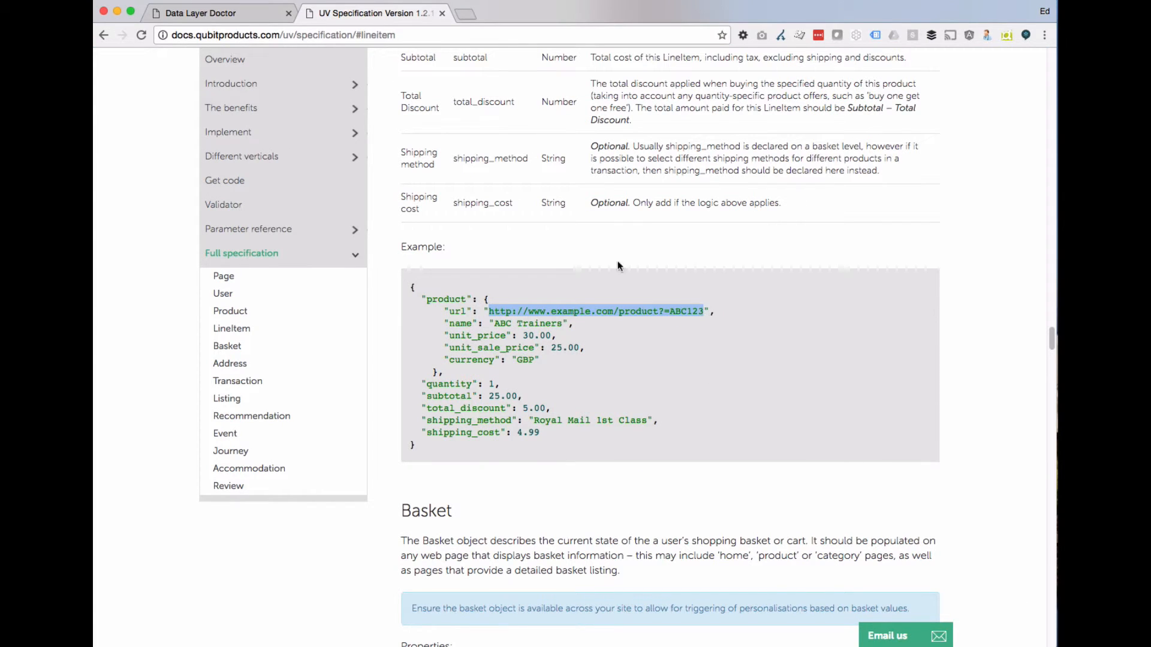
pyautogui.hotkey('ctrl', 'shift', 'Tab')
pyautogui.press('super+v')
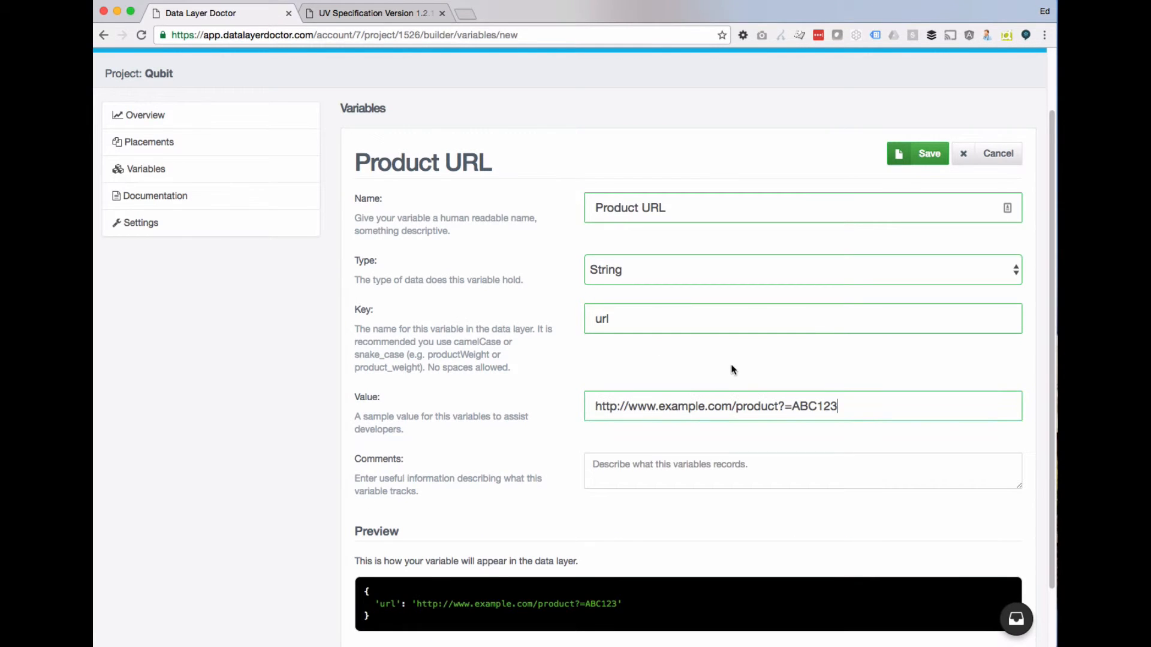
pyautogui.click(912, 160)
# - Check the built-in variables for one whose key matches the name property of the LineItem example's product object
pyautogui.click(352, 13)
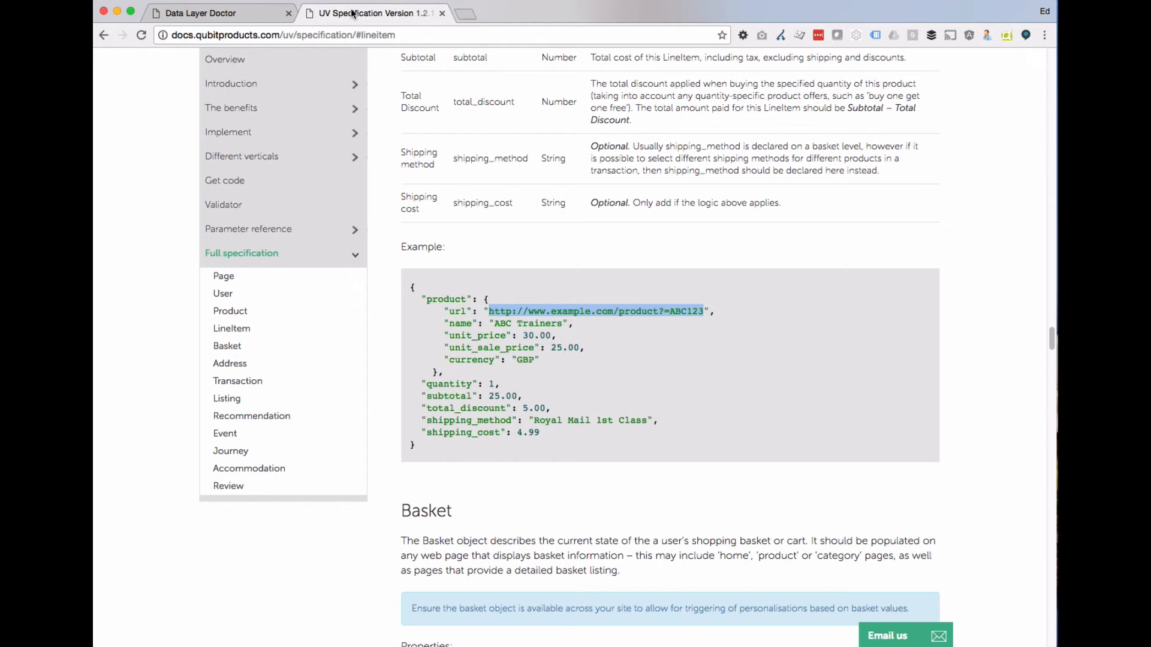
pyautogui.click(502, 324)
pyautogui.click(204, 13)
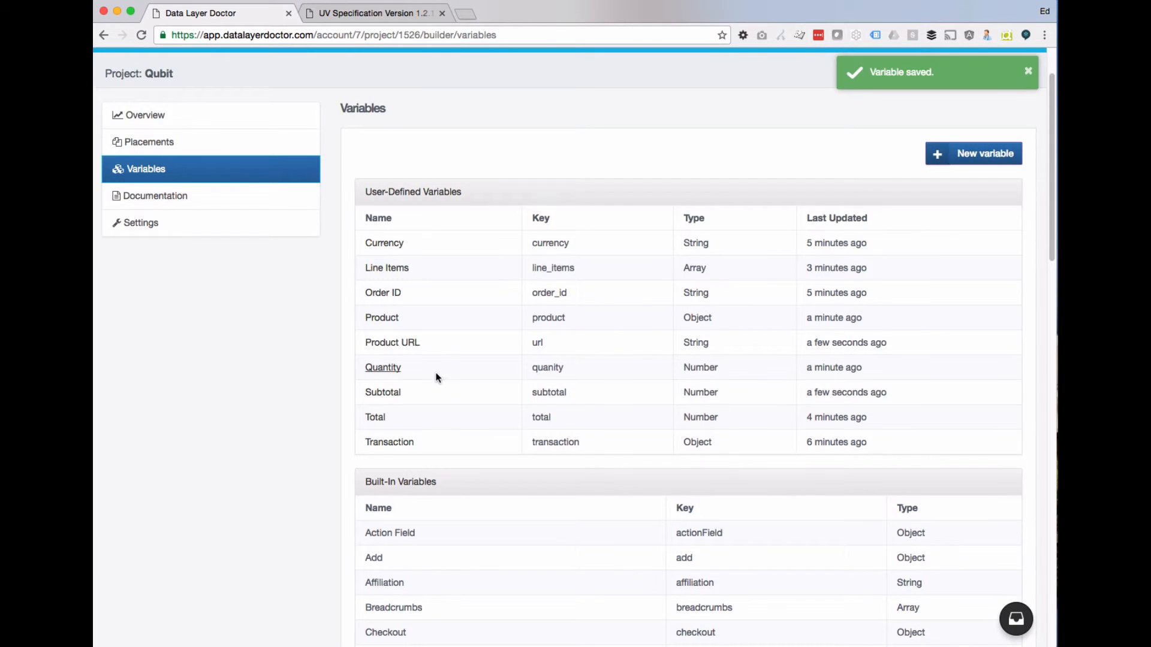
pyautogui.scroll(-20, 444, 375)
pyautogui.scroll(4, 447, 377)
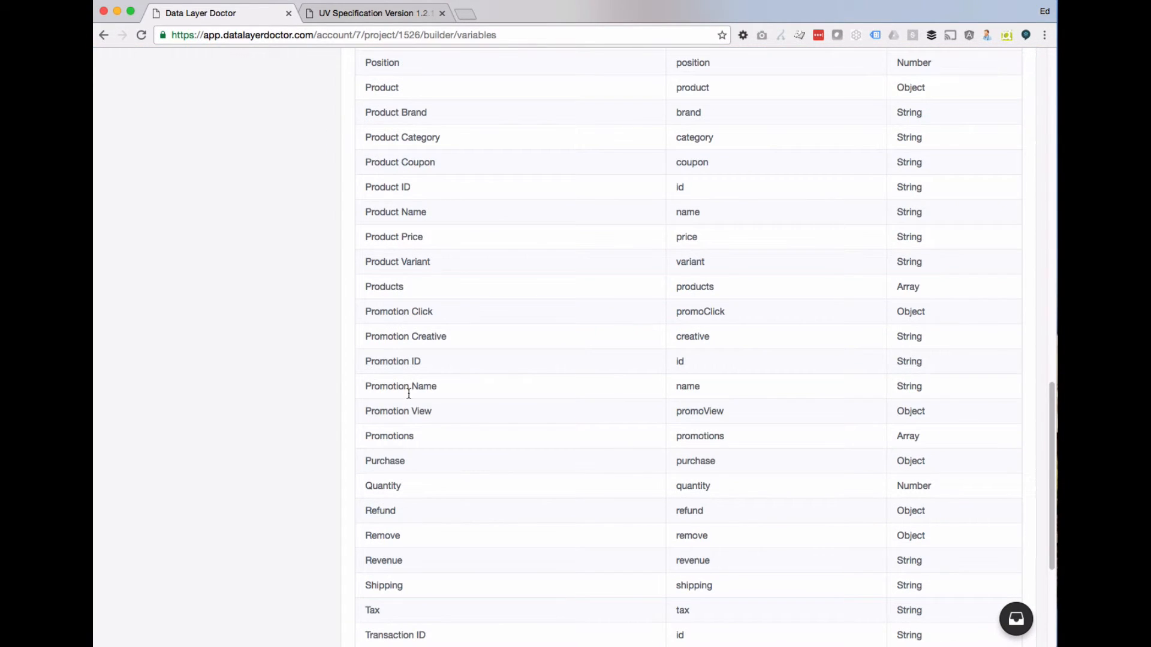
pyautogui.doubleClick(687, 389)
# - Look up the unit_price property in the LineItem example and start a new variable named Unit Price
pyautogui.click(342, 14)
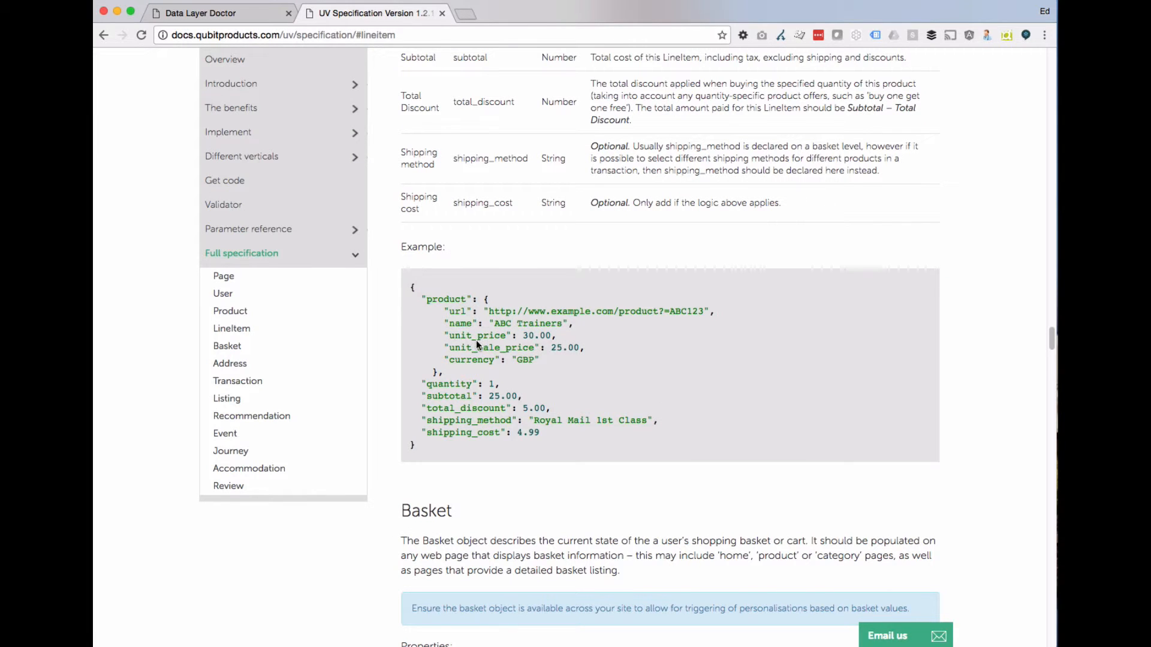
pyautogui.moveTo(452, 336); pyautogui.dragTo(505, 337)
pyautogui.click(217, 13)
pyautogui.scroll(15, 630, 235)
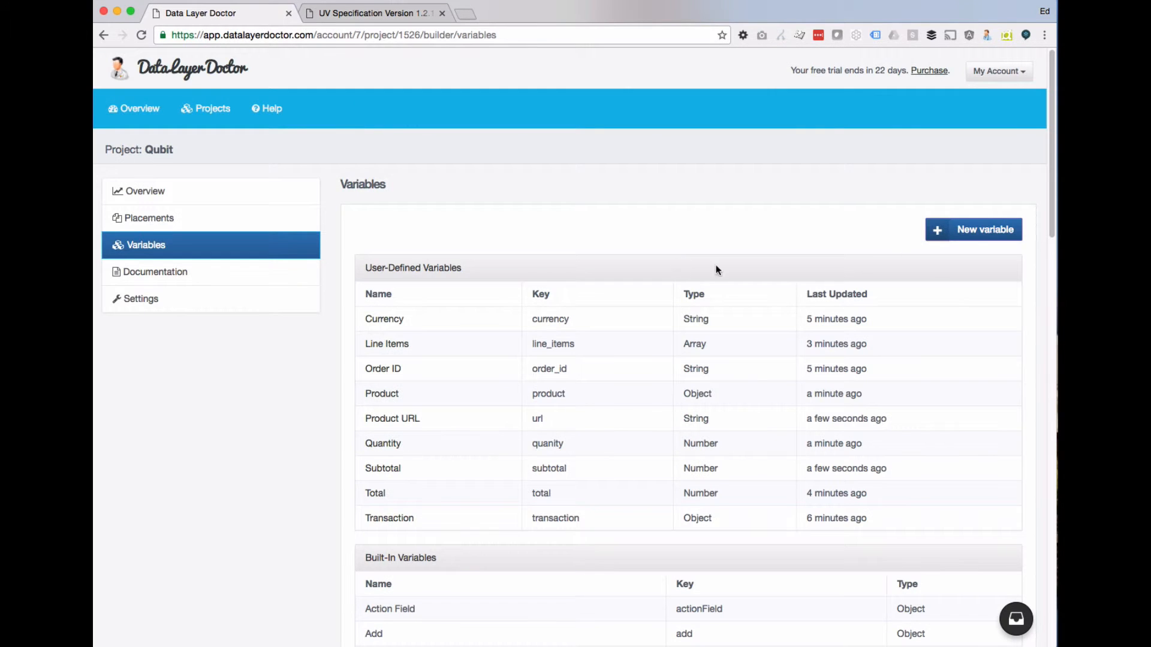
pyautogui.click(974, 229)
pyautogui.moveTo(597, 284); pyautogui.dragTo(685, 284)
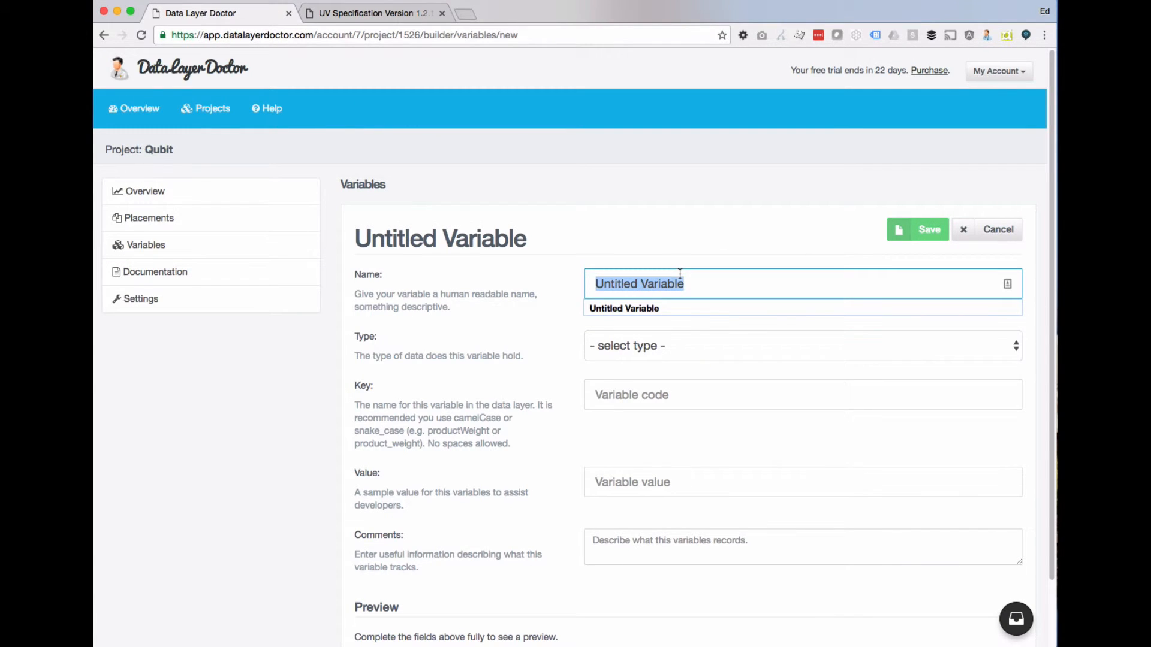
pyautogui.write('Unit Price')
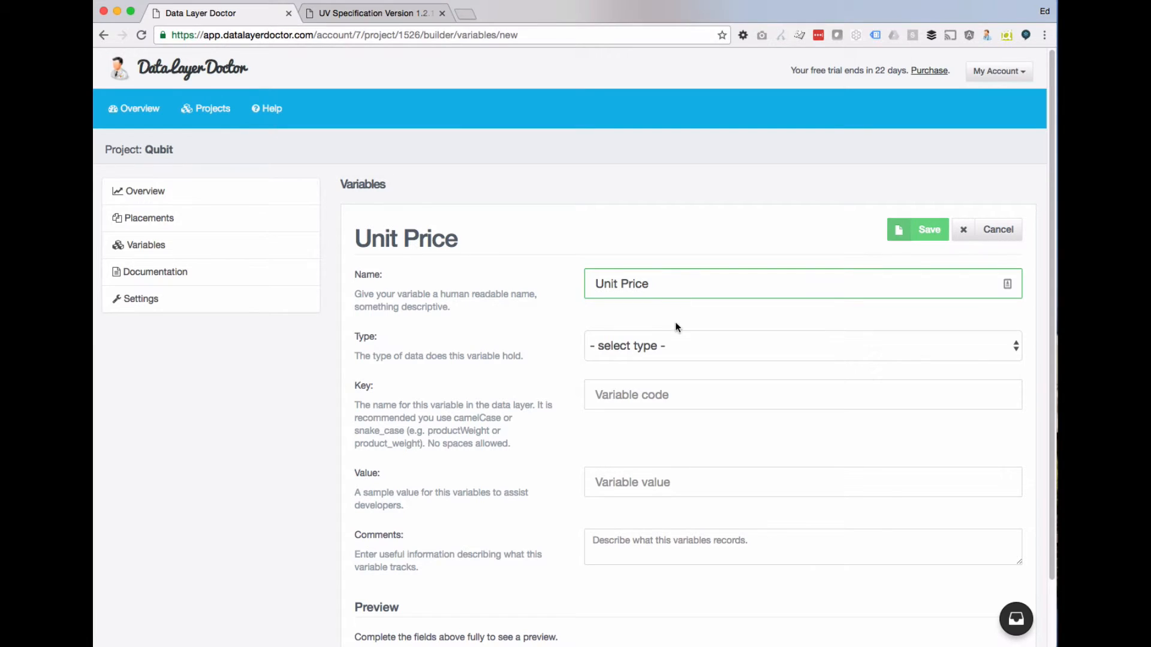
# - Set the Unit Price variable's type to Number and its key to unit_price
pyautogui.click(665, 347)
pyautogui.click(665, 379)
pyautogui.click(640, 411)
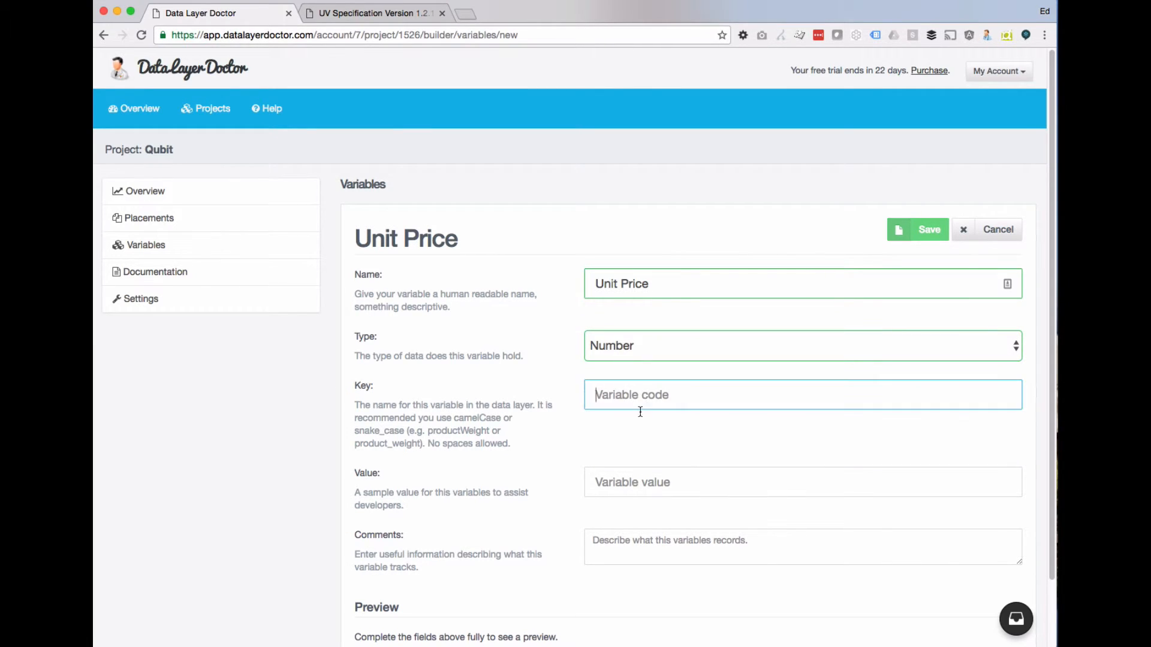
pyautogui.write('unit_price')
pyautogui.press('Tab')
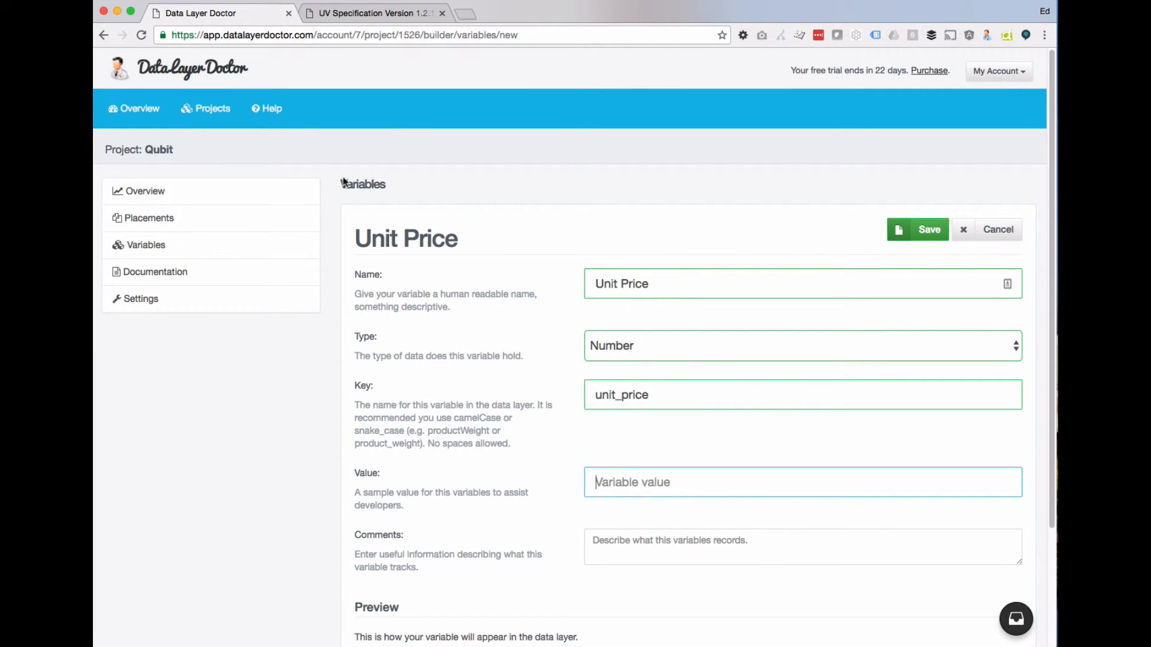
# - Set the Unit Price variable's sample value to 30 and save the variable
pyautogui.click(321, 16)
pyautogui.click(250, 11)
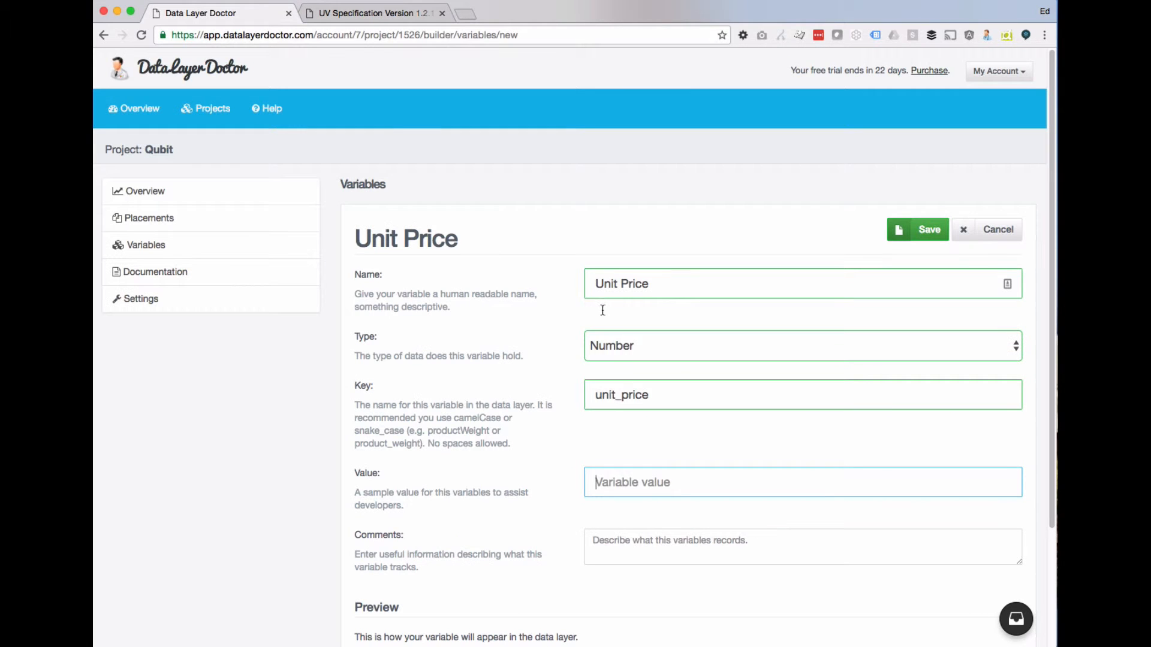
pyautogui.click(636, 483)
pyautogui.write('30')
pyautogui.click(930, 240)
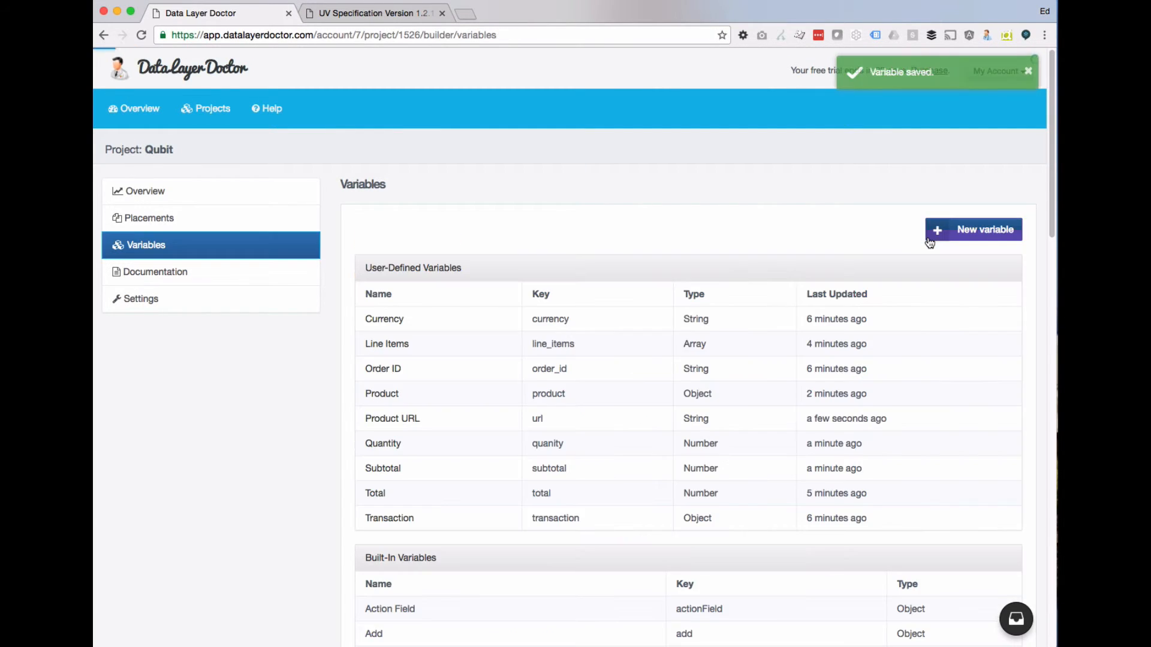
# - Open the Order Confirmation placement and review its parameters and generated JavaScript
pyautogui.click(170, 219)
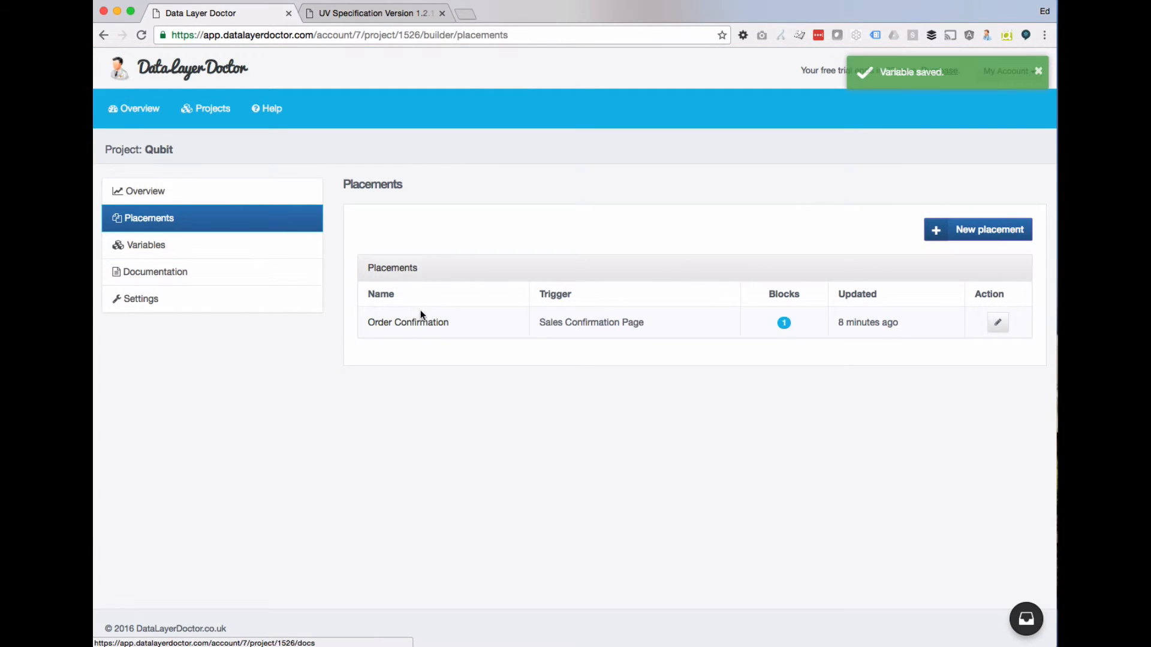
pyautogui.click(407, 326)
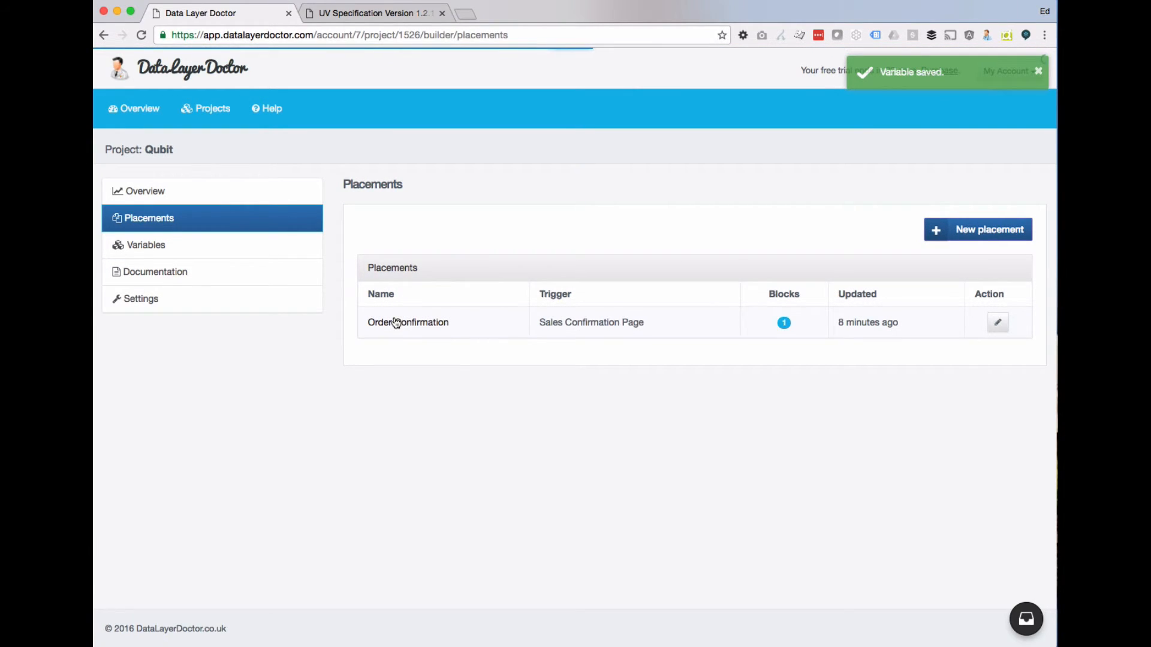
pyautogui.scroll(-10, 395, 318)
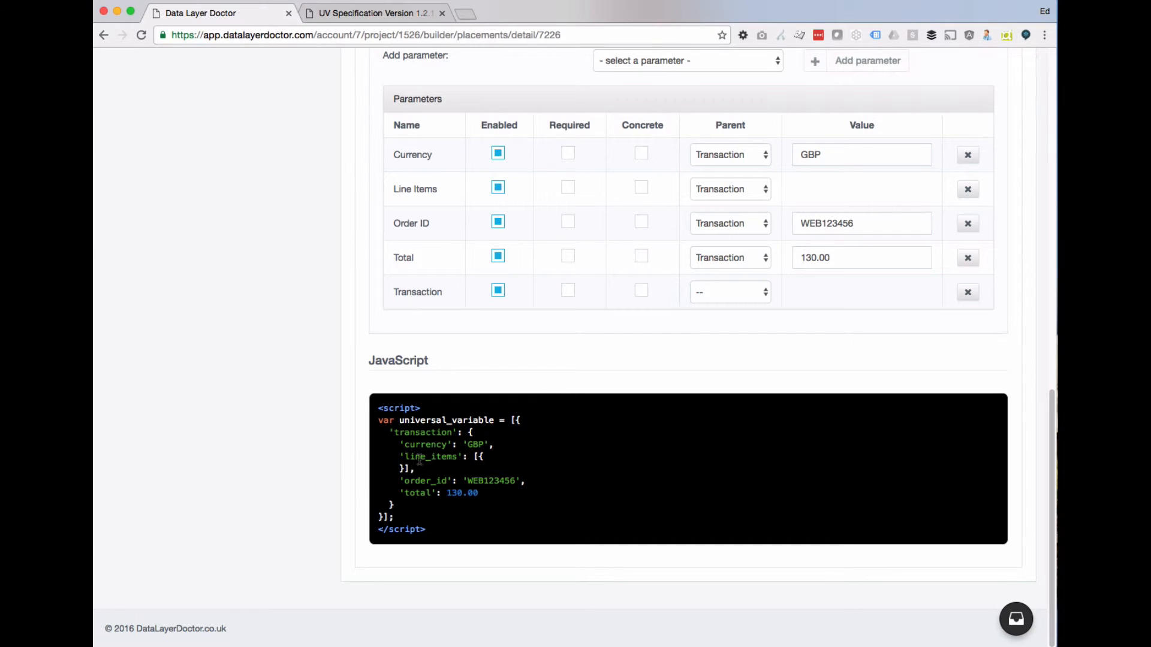
pyautogui.scroll(1, 486, 444)
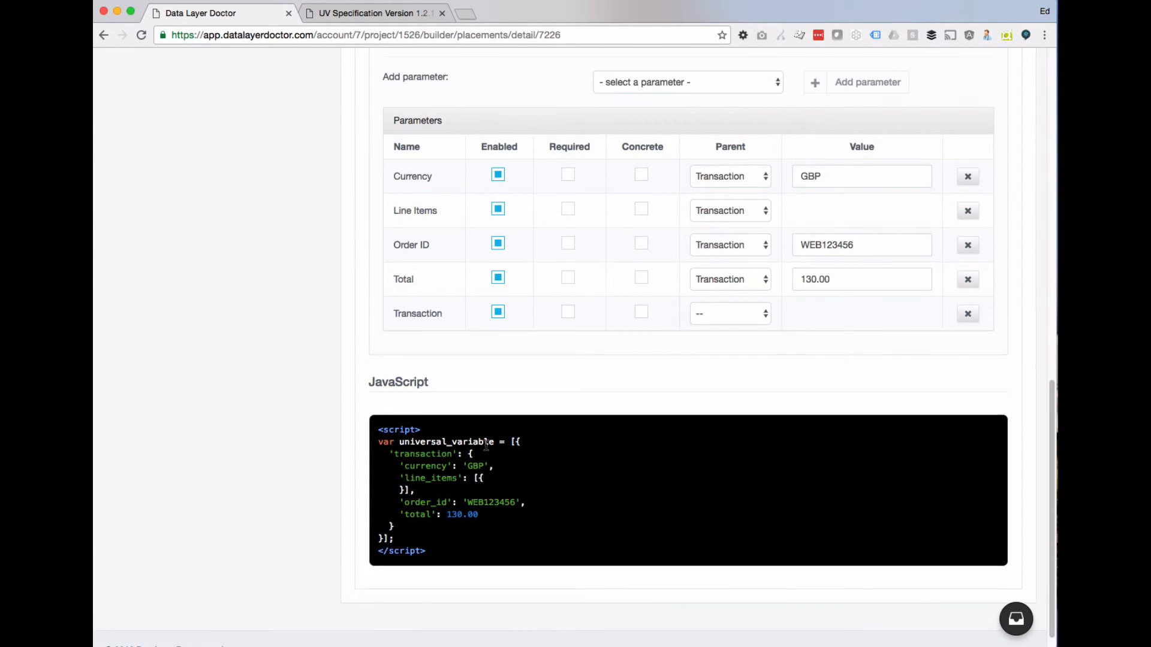
pyautogui.scroll(1, 360, 120)
# - Check the product object in the LineItem example and add the Product (object) parameter to the Order Confirmation placement
pyautogui.click(341, 14)
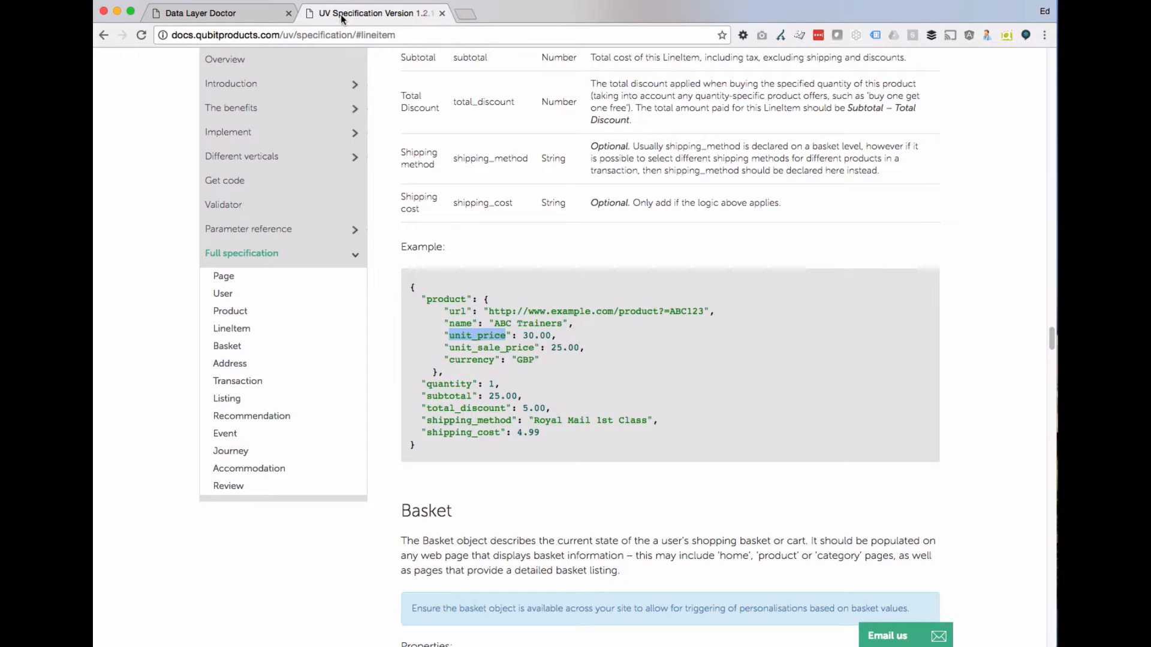
pyautogui.scroll(1, 440, 295)
pyautogui.click(448, 298)
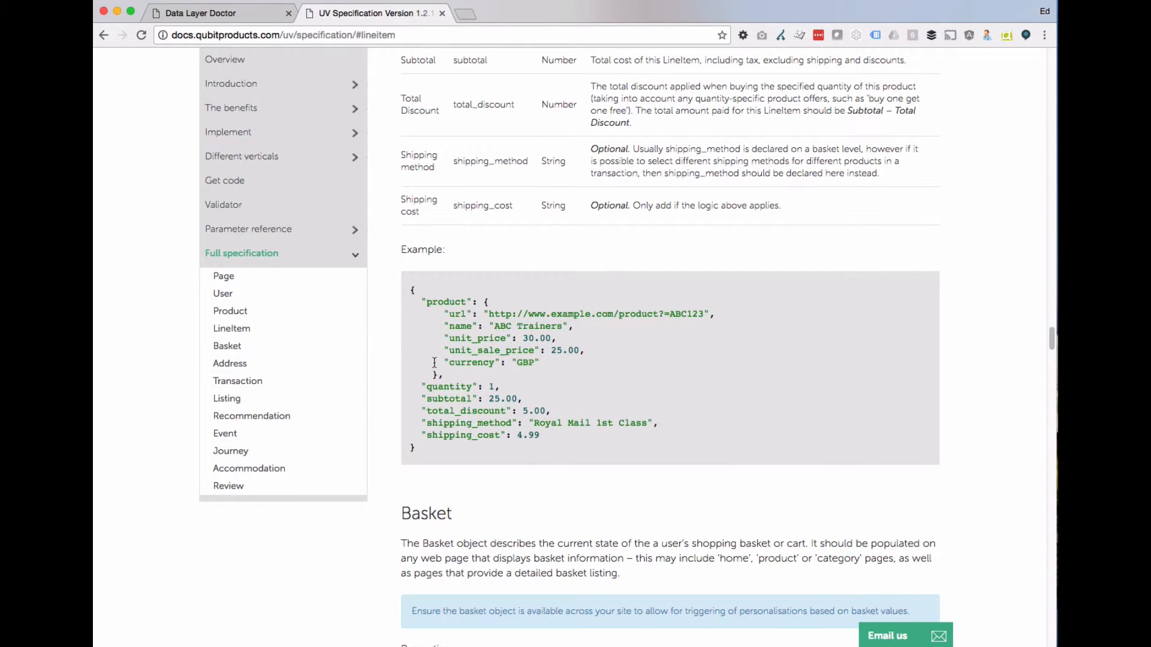
pyautogui.click(228, 5)
pyautogui.click(694, 107)
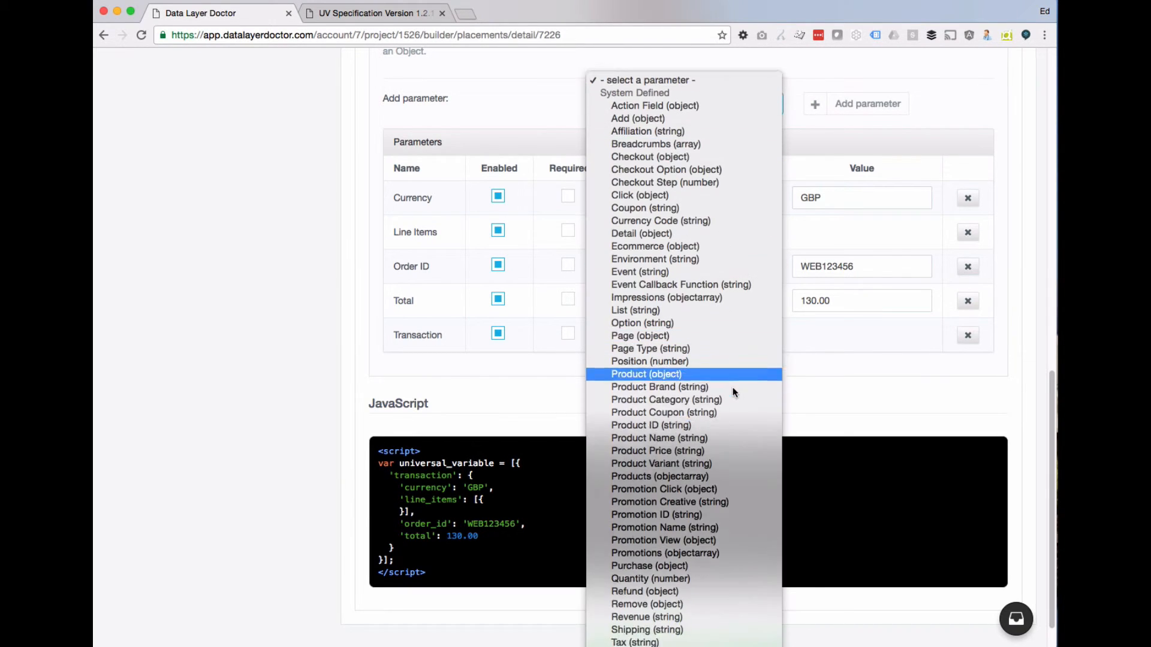
pyautogui.click(650, 319)
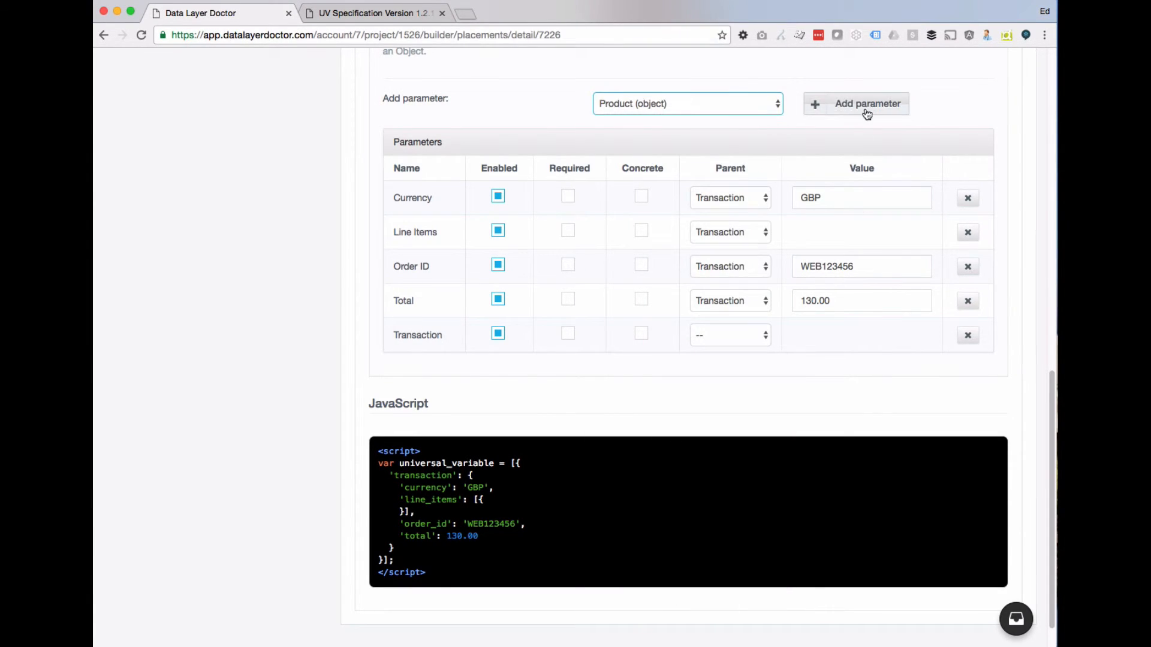
pyautogui.click(867, 104)
pyautogui.scroll(-1, 587, 389)
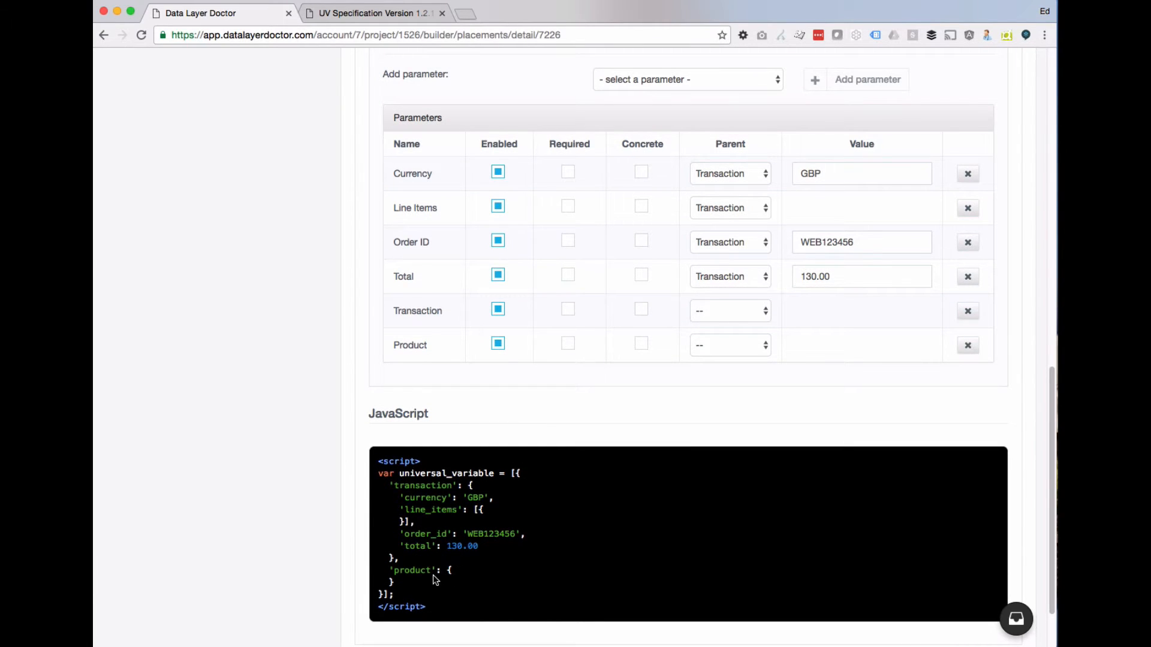
# - Recheck the LineItem example and add the user-defined Quantity parameter to the placement
pyautogui.click(351, 13)
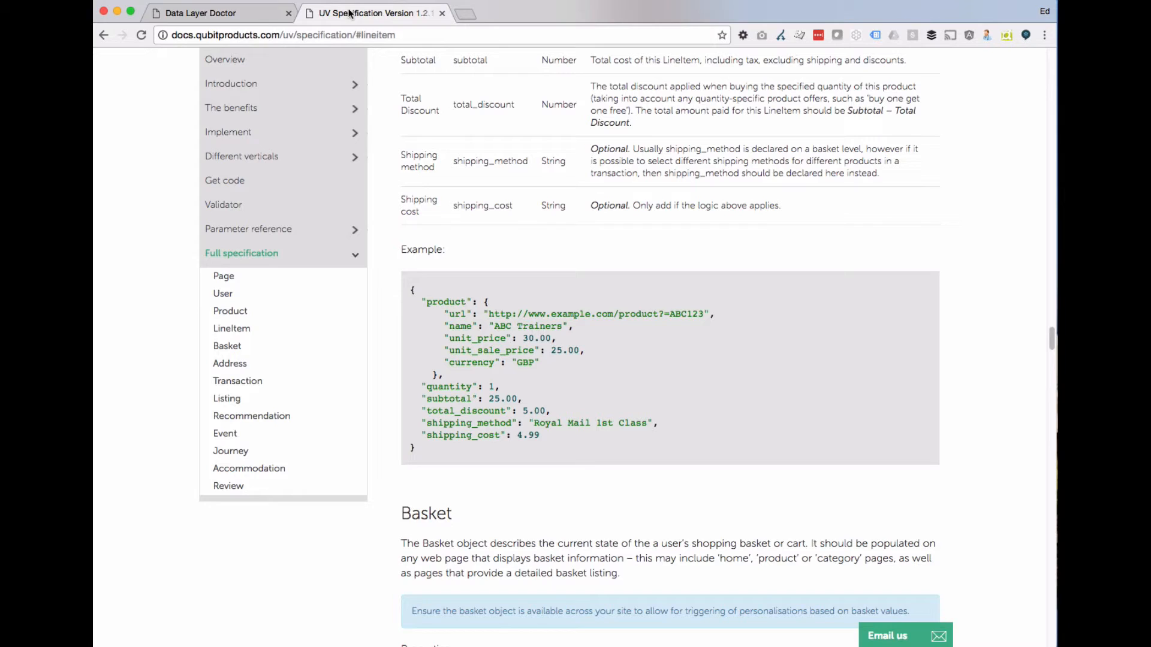
pyautogui.click(229, 14)
pyautogui.click(731, 78)
pyautogui.scroll(-1, 727, 441)
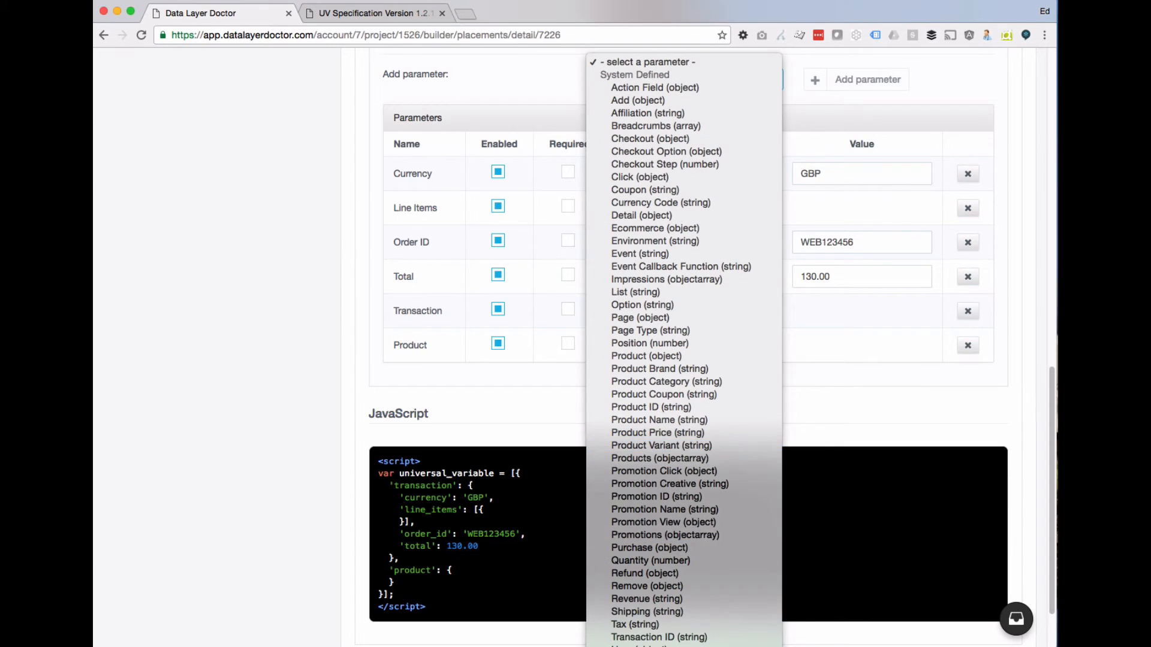
pyautogui.click(650, 560)
pyautogui.click(815, 80)
# - Add the Subtotal (number) parameter to the Order Confirmation placement
pyautogui.click(739, 81)
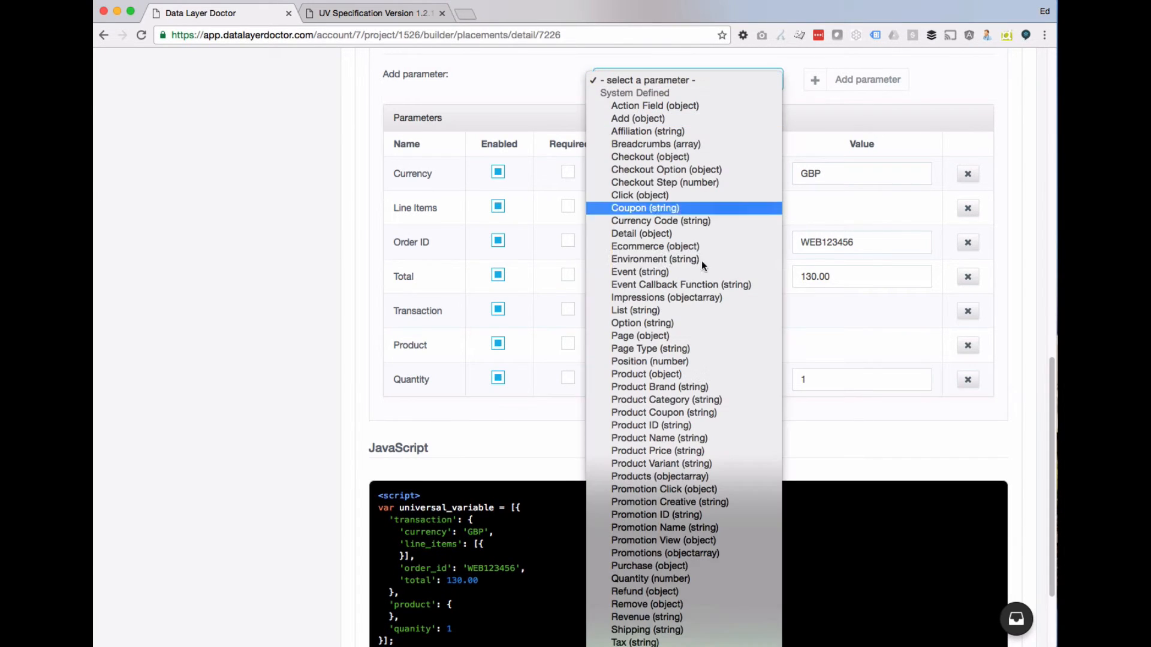
pyautogui.click(713, 646)
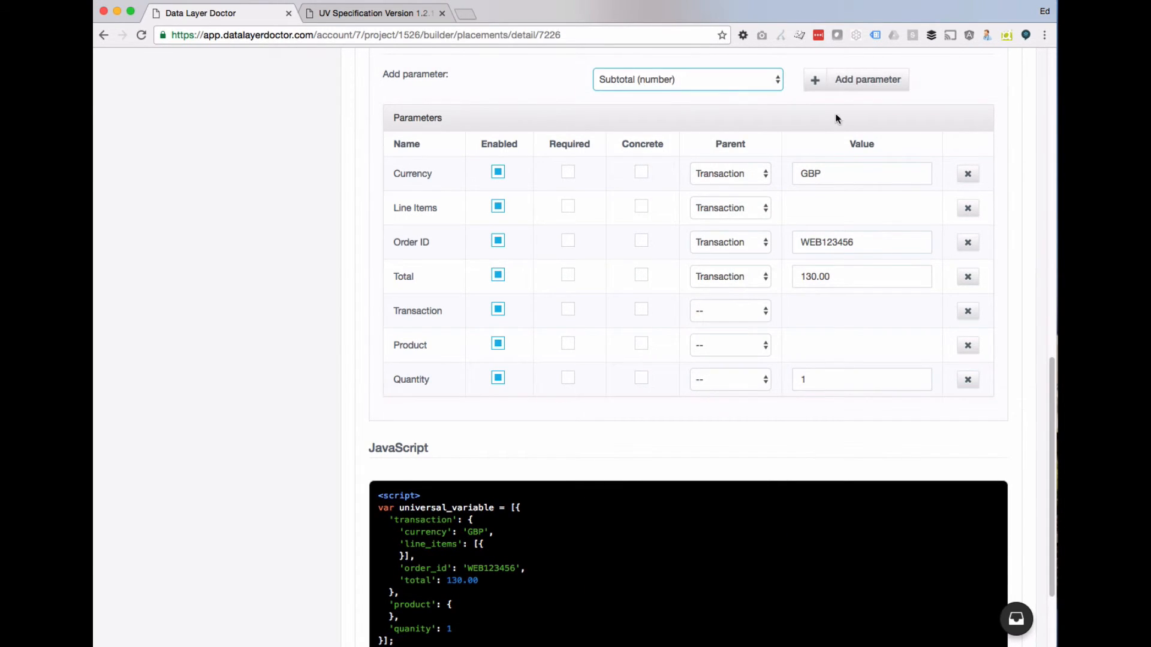
pyautogui.click(831, 82)
# - Set the parent of the Subtotal and Quantity parameters to Product
pyautogui.scroll(-3, 616, 334)
pyautogui.click(737, 246)
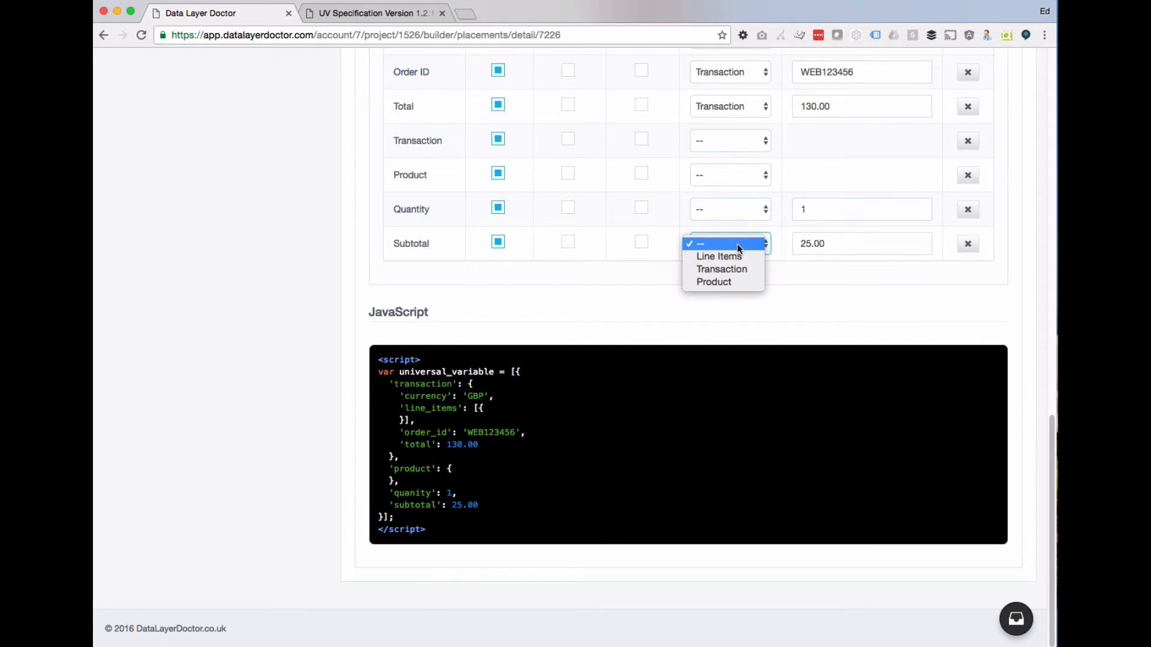
pyautogui.click(739, 281)
pyautogui.click(713, 207)
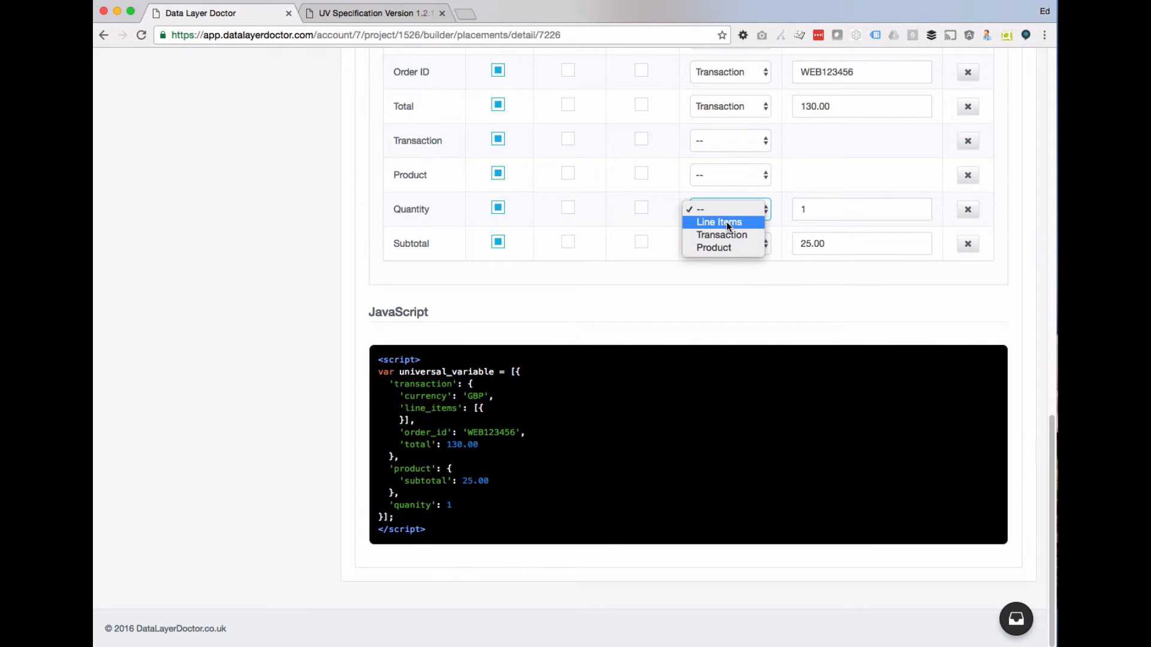
pyautogui.click(727, 249)
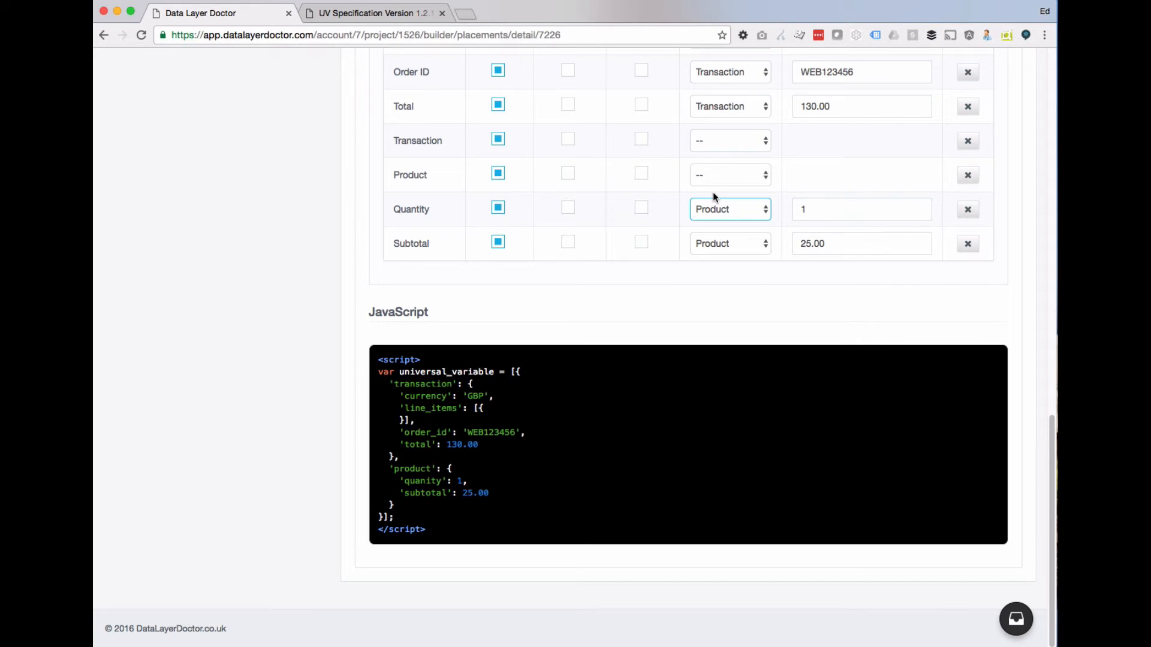
# - Set the parent of the Quantity, Subtotal and Product parameters to Line Items and check the nesting in the generated JavaScript
pyautogui.click(715, 204)
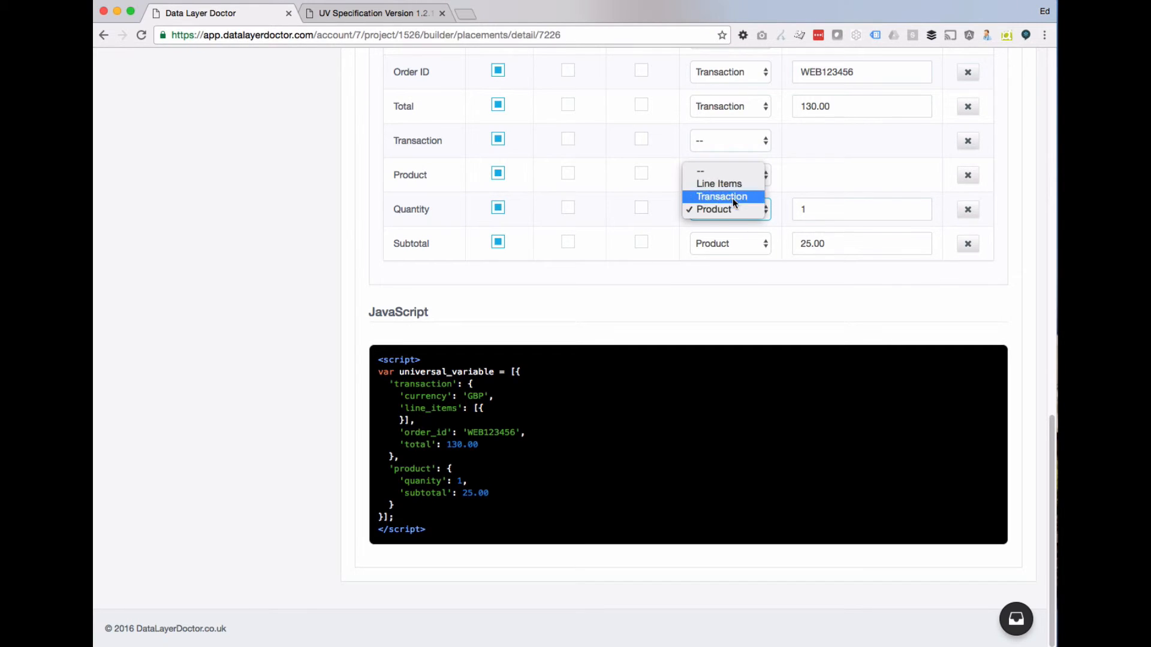
pyautogui.click(719, 184)
pyautogui.click(726, 245)
pyautogui.click(727, 221)
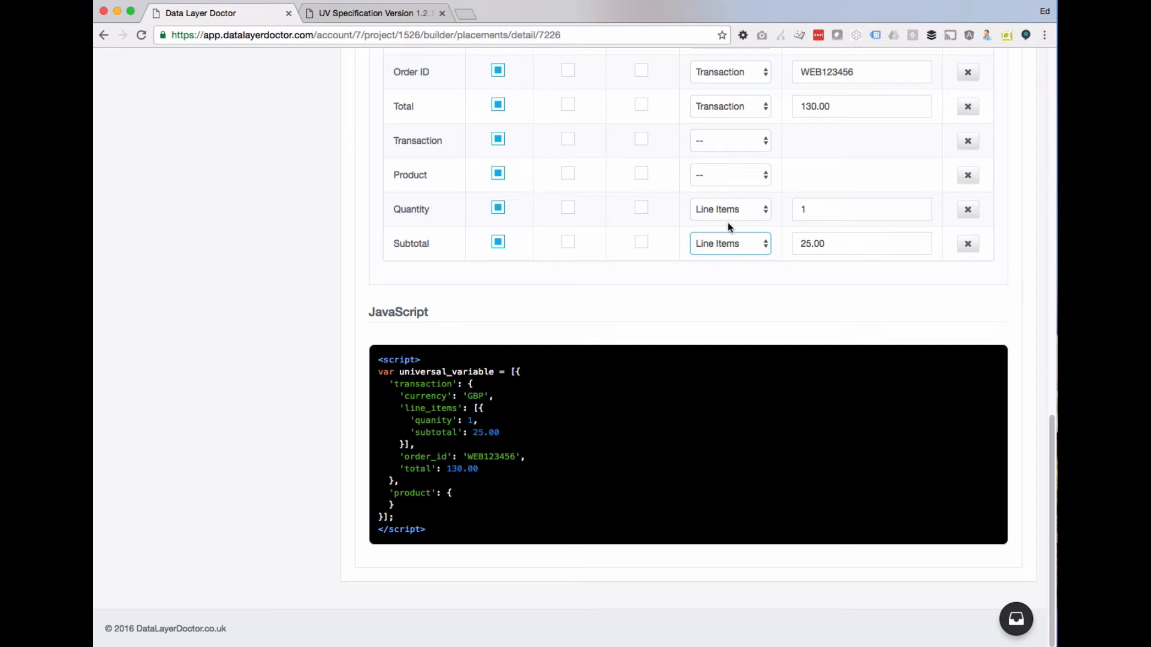
pyautogui.click(731, 181)
pyautogui.click(728, 187)
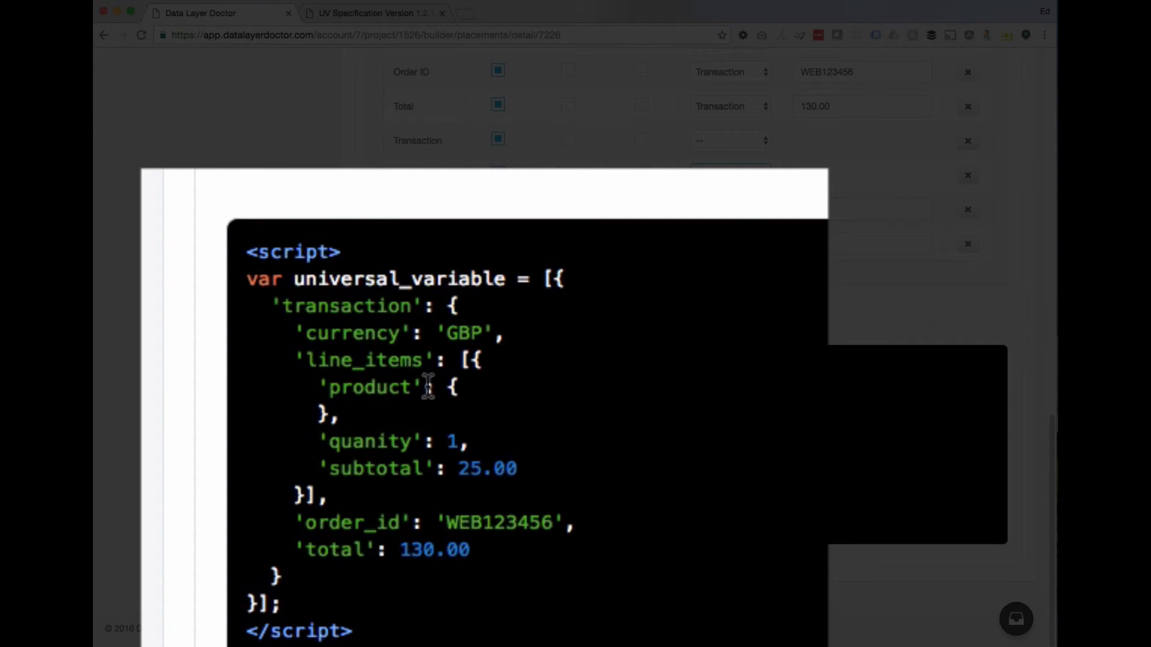
pyautogui.moveTo(305, 362); pyautogui.dragTo(423, 362)
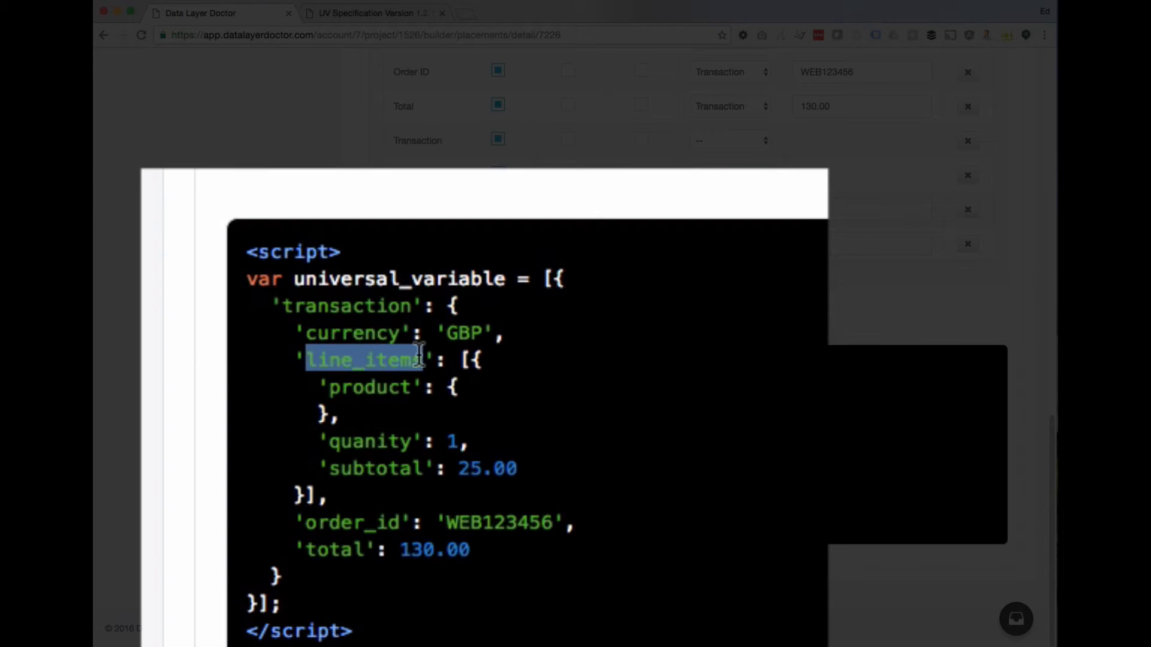
pyautogui.click(381, 393)
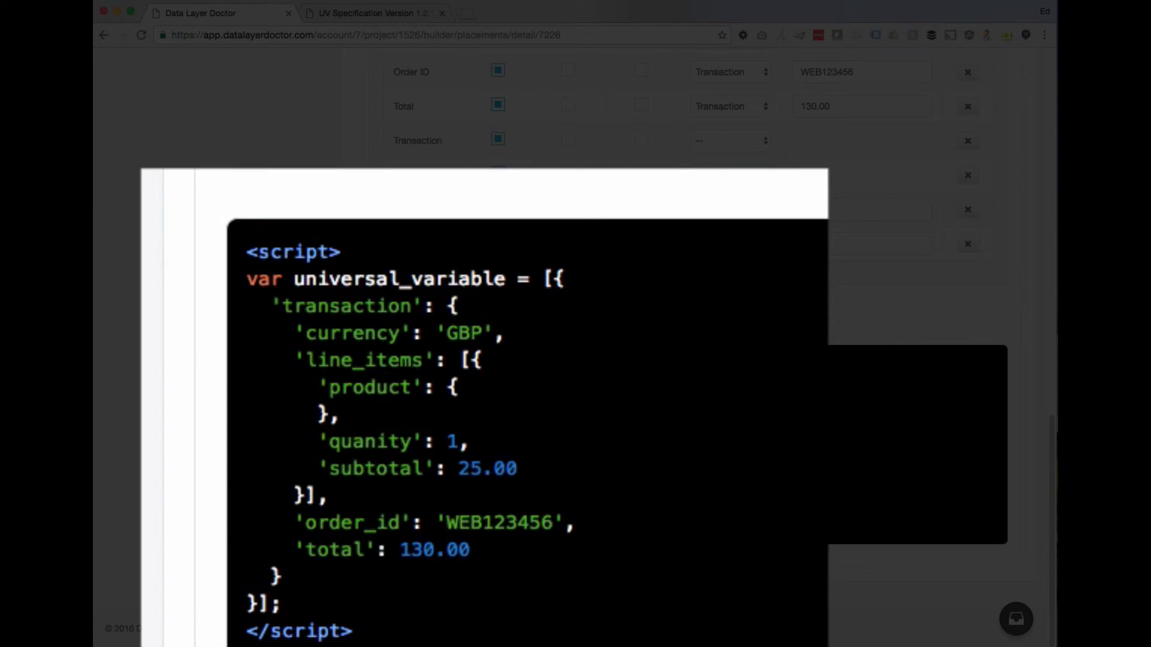
# - Check the product fields in the specification's LineItem example and add the Product URL parameter to the Order Confirmation placement
pyautogui.click(369, 18)
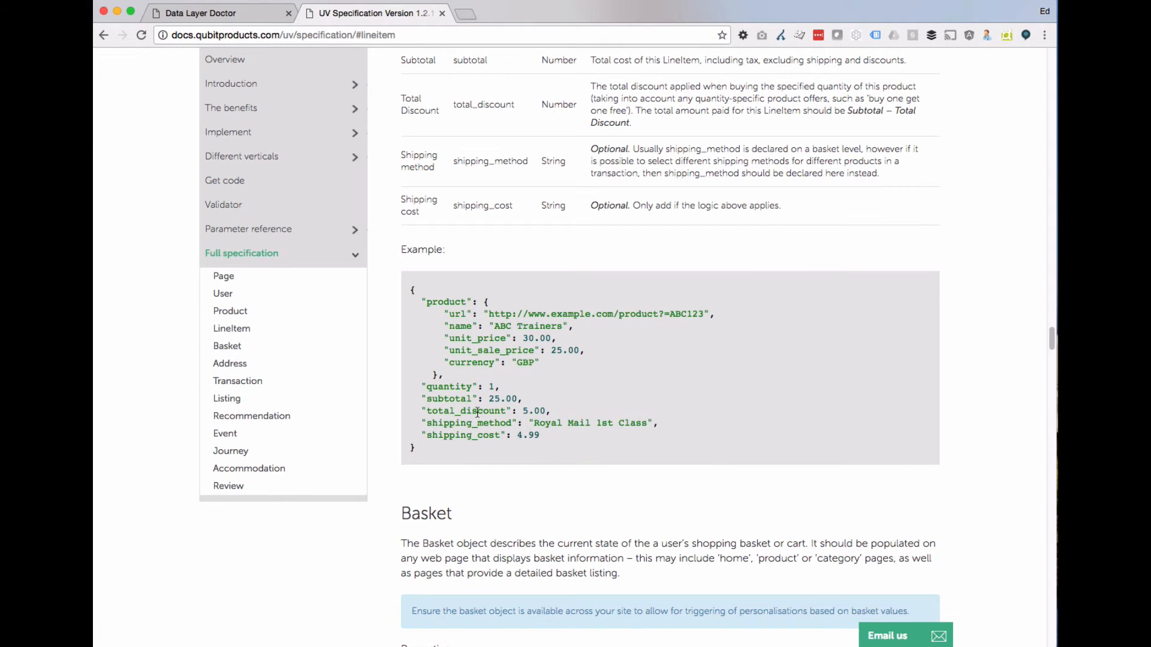
pyautogui.moveTo(445, 308); pyautogui.dragTo(543, 364)
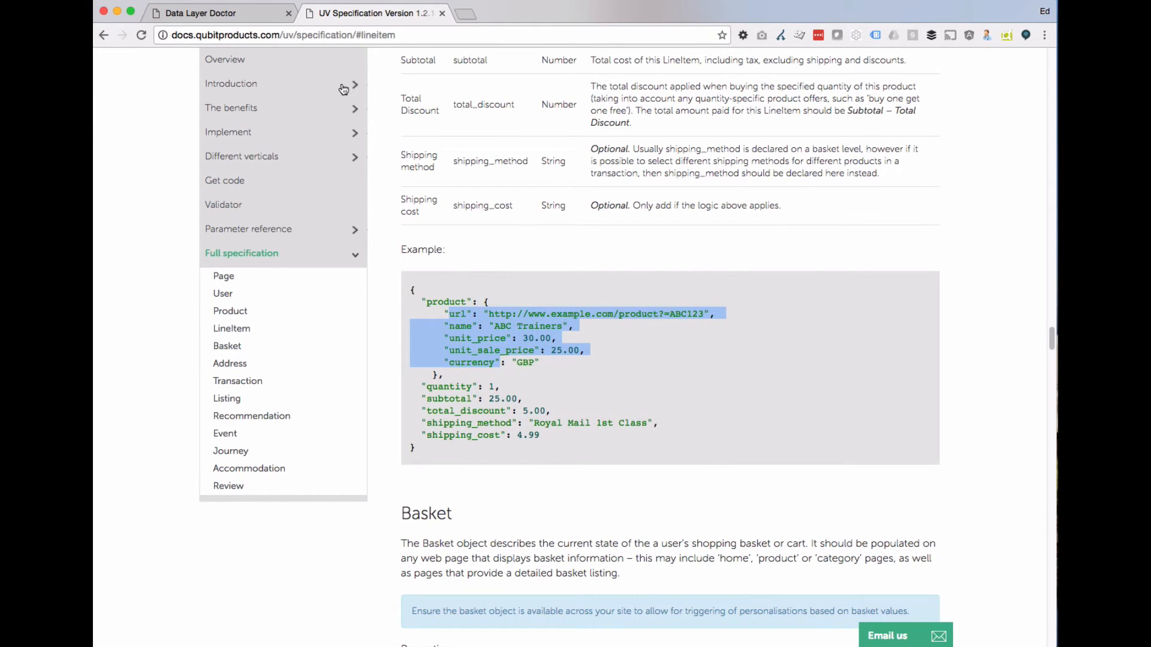
pyautogui.click(216, 14)
pyautogui.scroll(5, 659, 158)
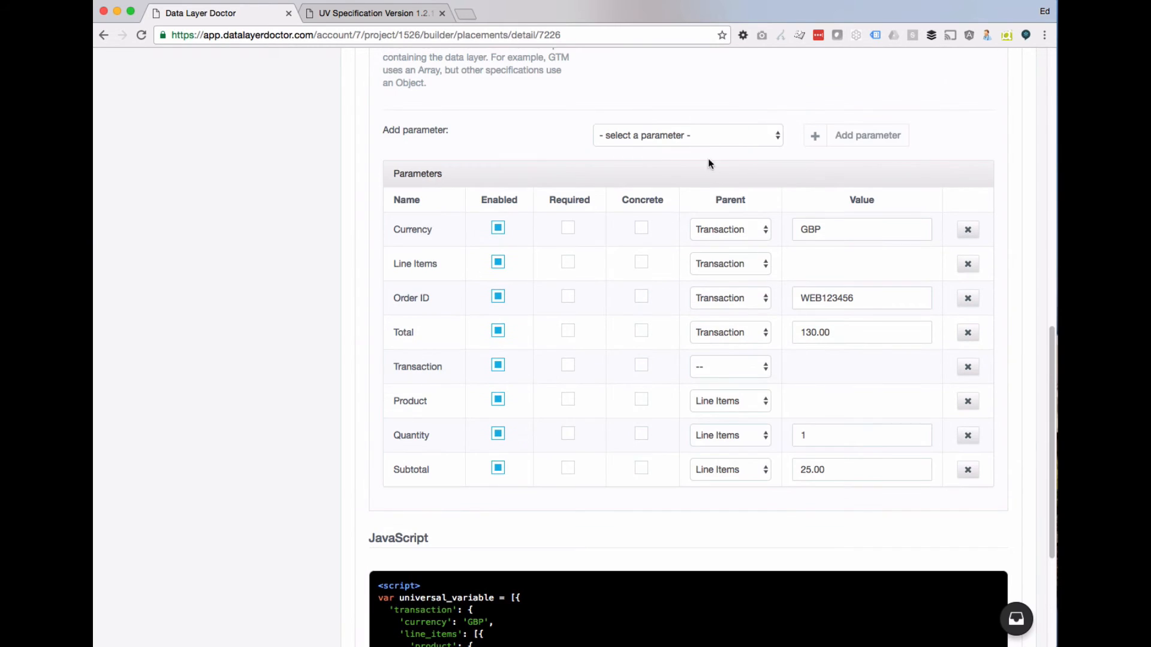
pyautogui.click(707, 134)
pyautogui.click(671, 558)
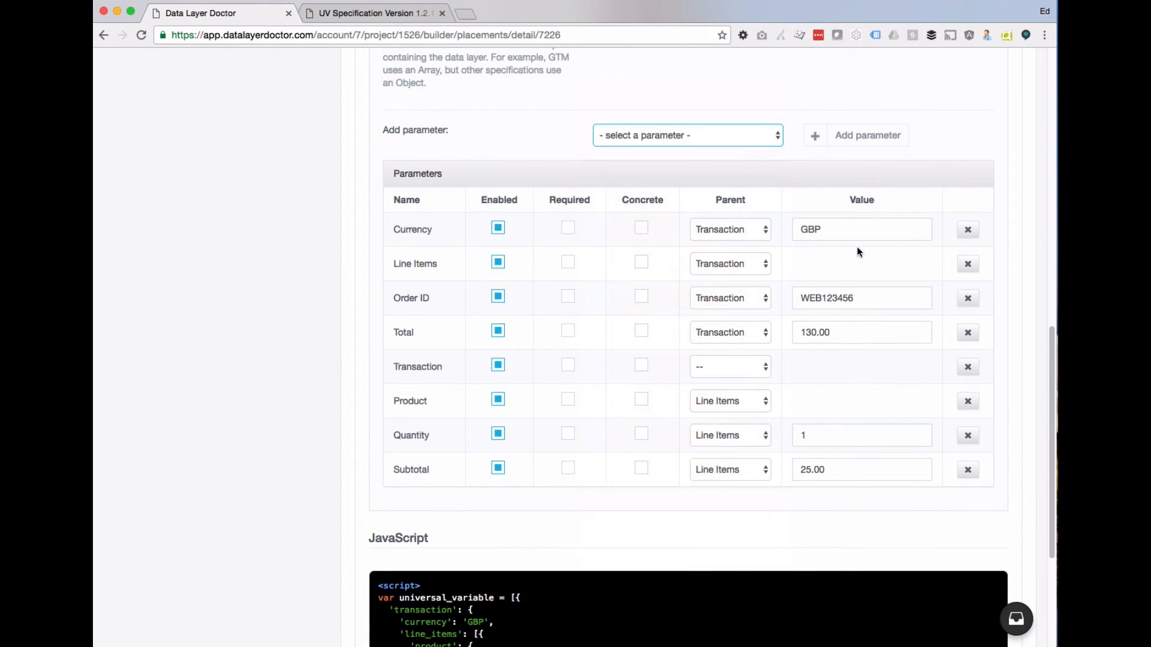
pyautogui.click(866, 133)
# - Add the Unit Price and Product Name (string) parameters to the Order Confirmation placement
pyautogui.click(713, 136)
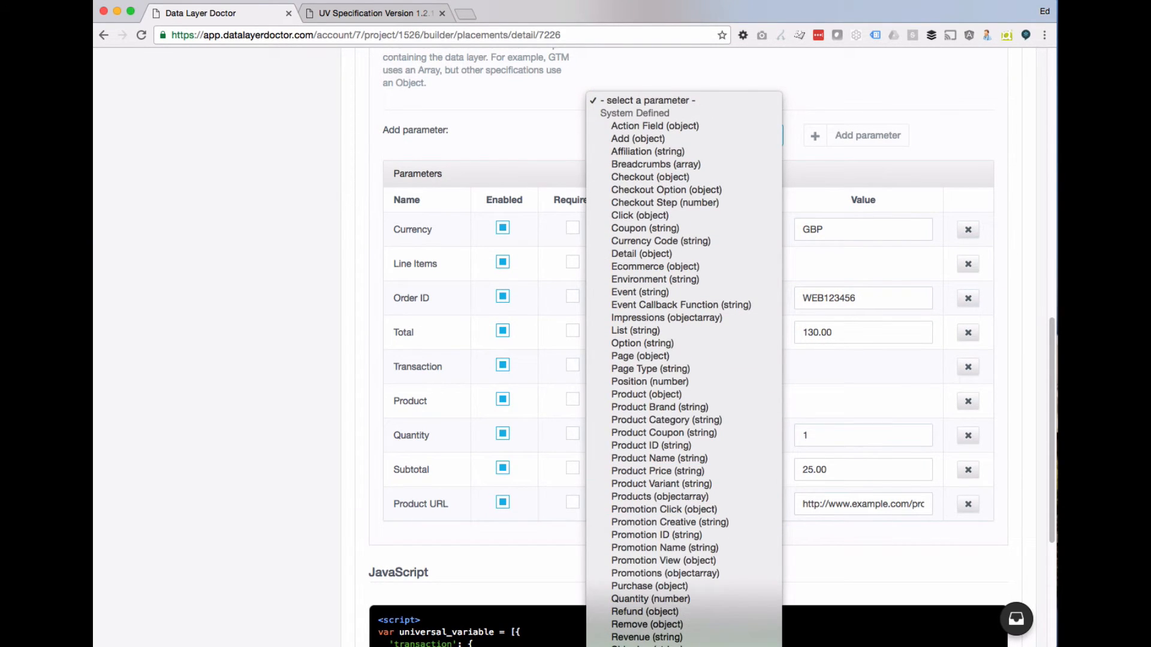
pyautogui.click(708, 643)
pyautogui.click(881, 138)
pyautogui.click(693, 136)
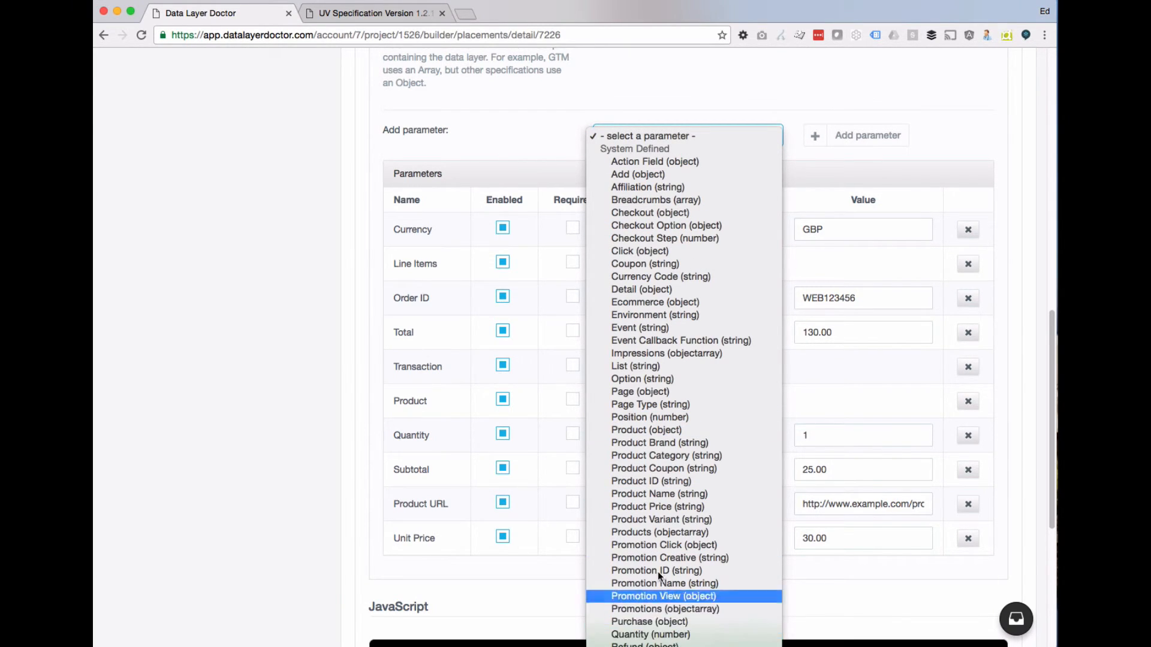
pyautogui.scroll(-1, 670, 387)
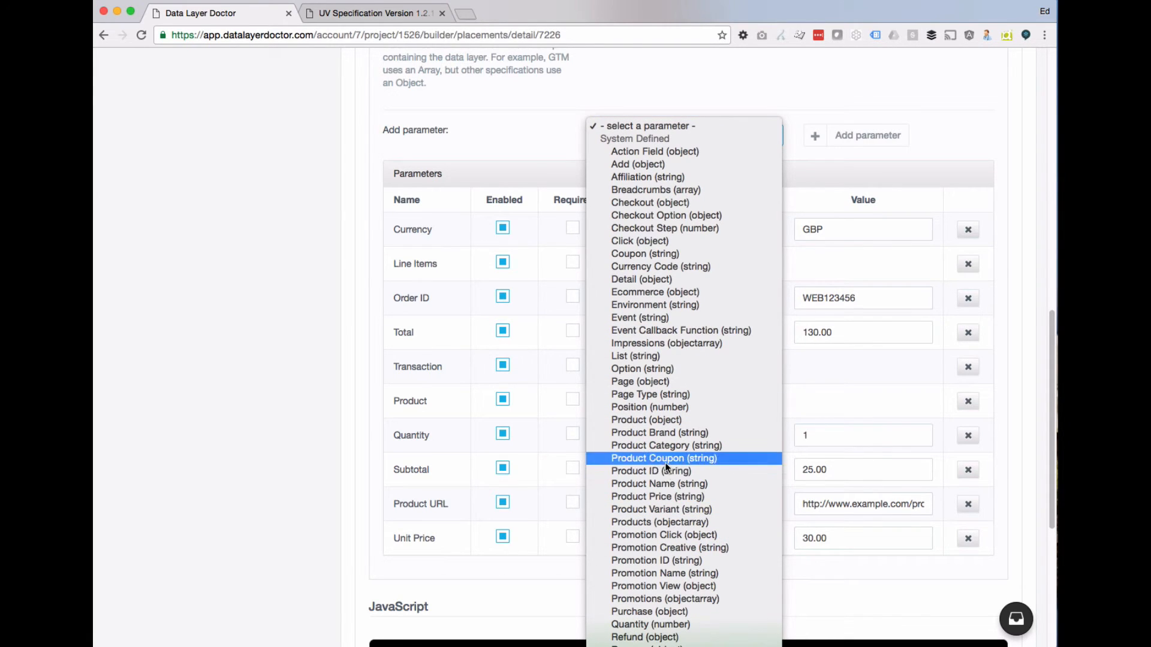
pyautogui.click(660, 484)
pyautogui.click(843, 142)
# - Recheck the product object in the LineItem example and add the Product ID (string) parameter to the placement
pyautogui.scroll(-3, 764, 403)
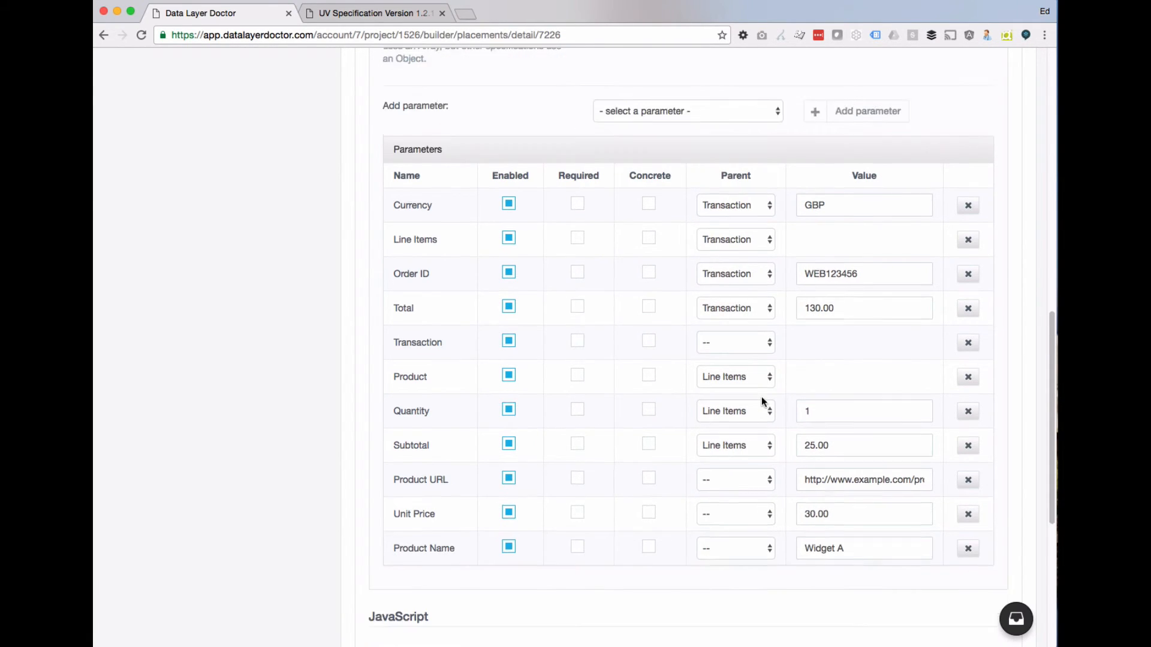
pyautogui.click(372, 13)
pyautogui.click(599, 376)
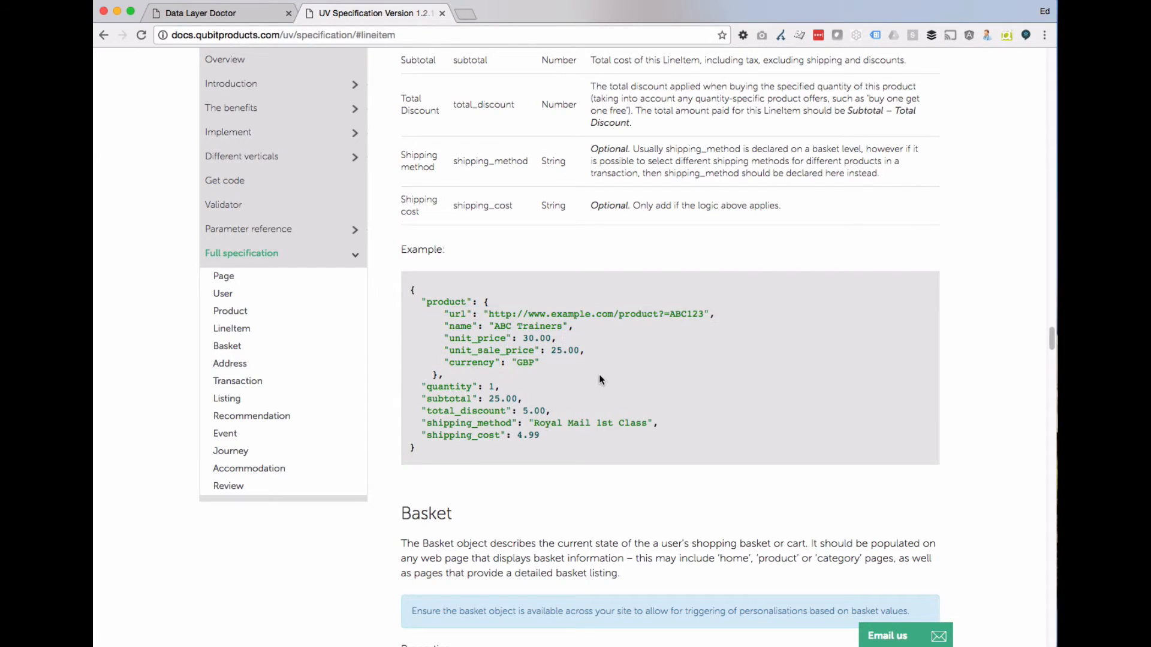
pyautogui.click(246, 14)
pyautogui.scroll(1, 719, 180)
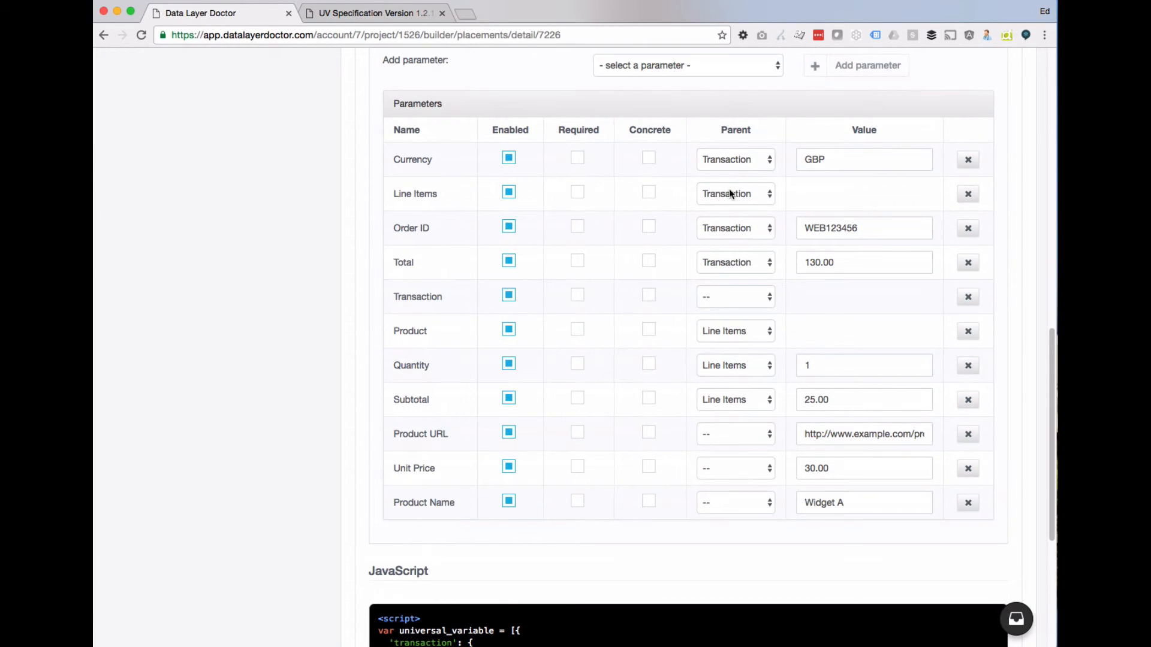
pyautogui.click(679, 70)
pyautogui.click(734, 410)
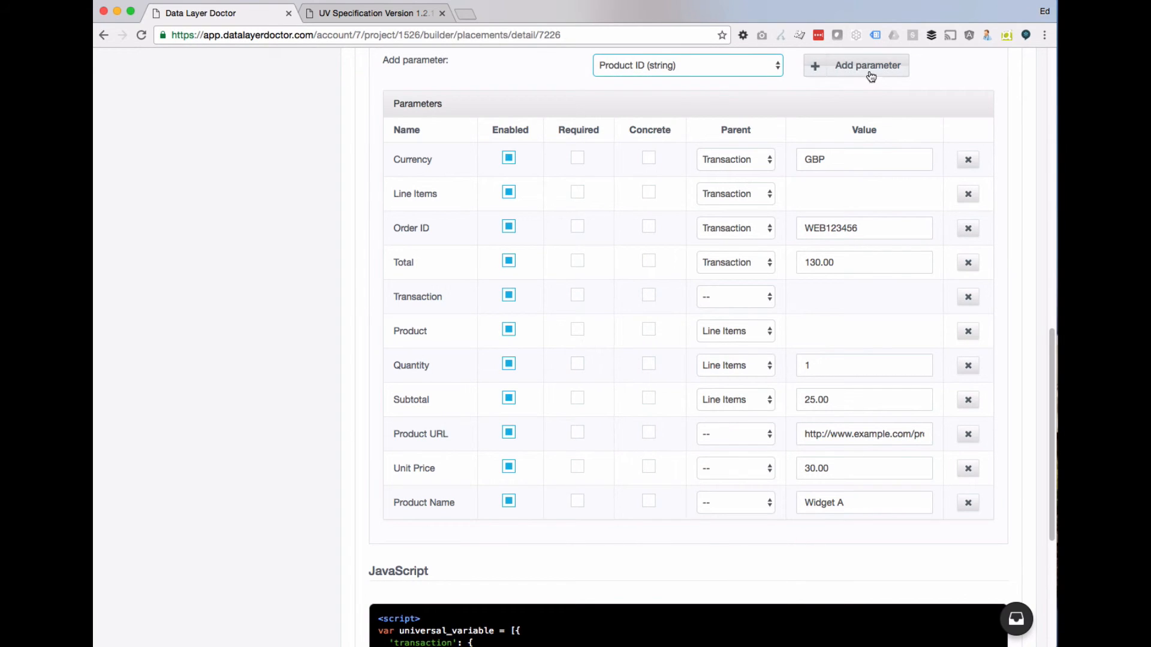
pyautogui.click(871, 76)
# - Set the parent of the Product ID, Product Name, Unit Price and Product URL parameters to Product
pyautogui.scroll(-4, 832, 354)
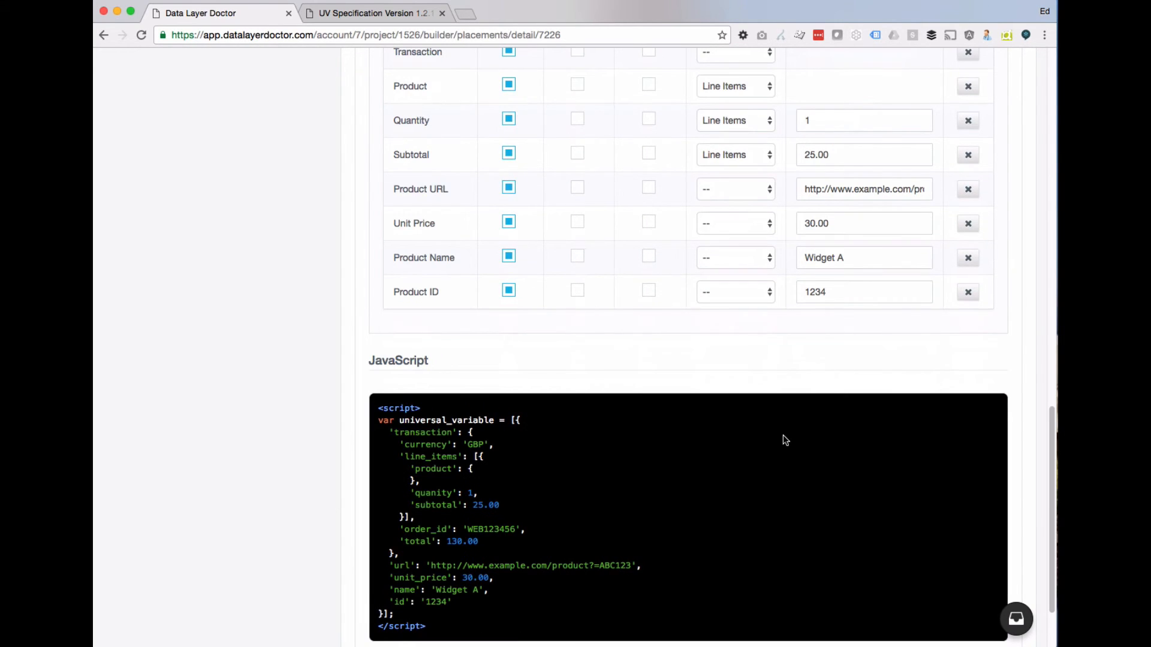
pyautogui.click(746, 296)
pyautogui.click(722, 329)
pyautogui.click(724, 258)
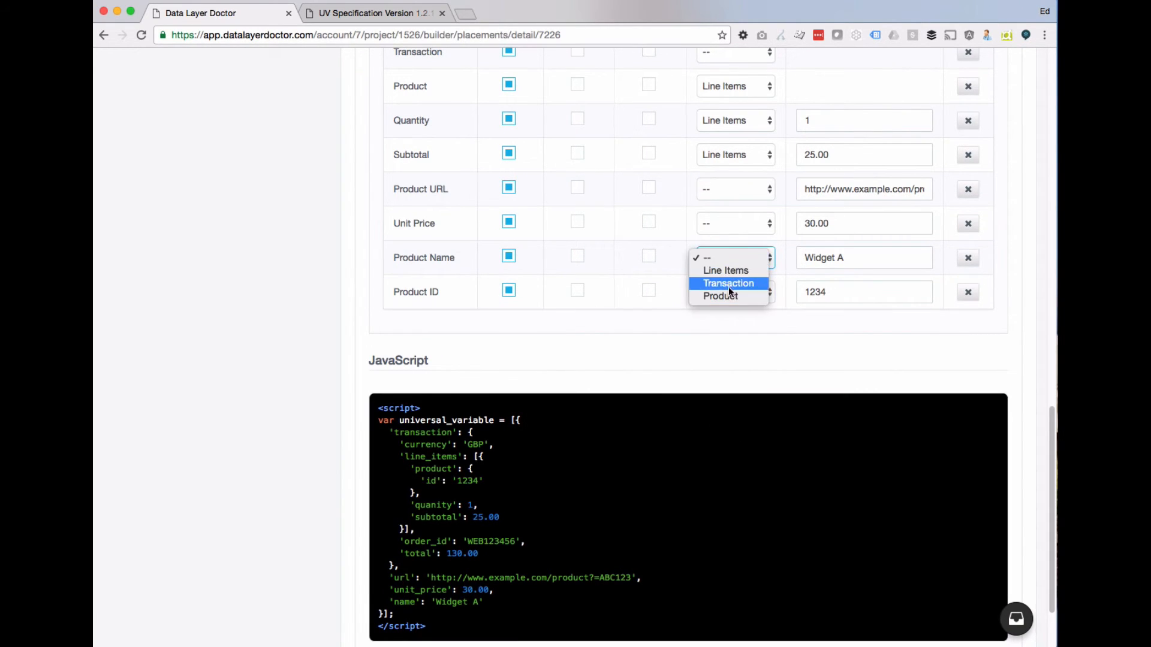
pyautogui.click(729, 297)
pyautogui.click(726, 226)
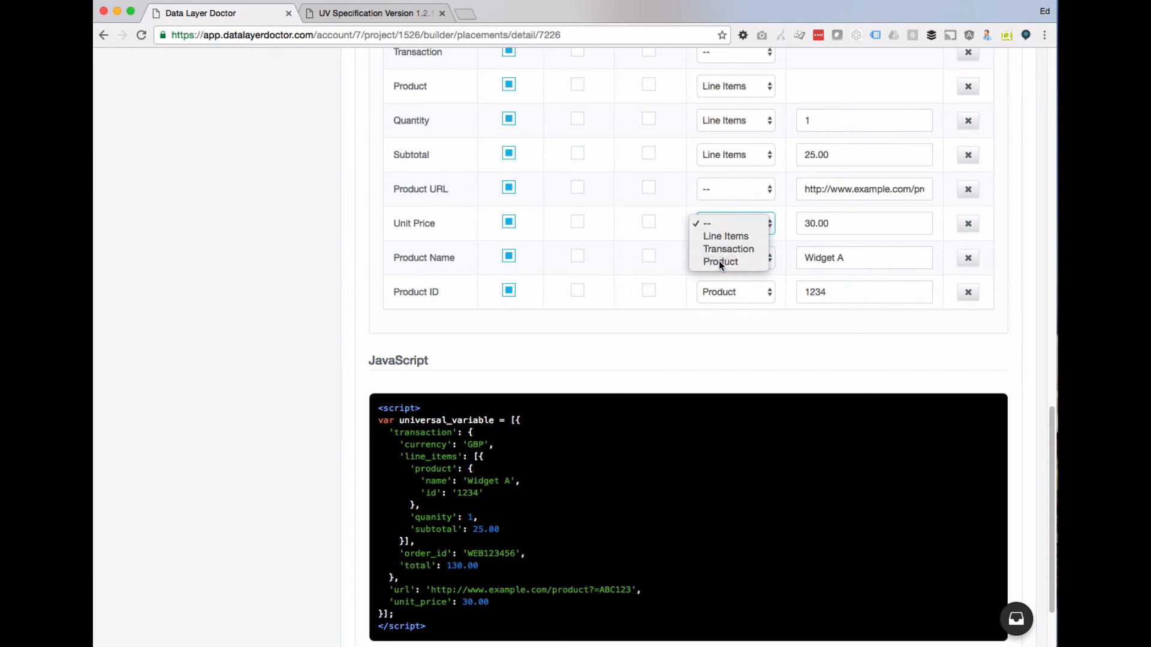
pyautogui.click(719, 260)
pyautogui.click(725, 187)
pyautogui.click(722, 229)
# - Examine the generated JavaScript, checking the transaction object, the nested line_items and product block, and the total
pyautogui.scroll(-2, 600, 379)
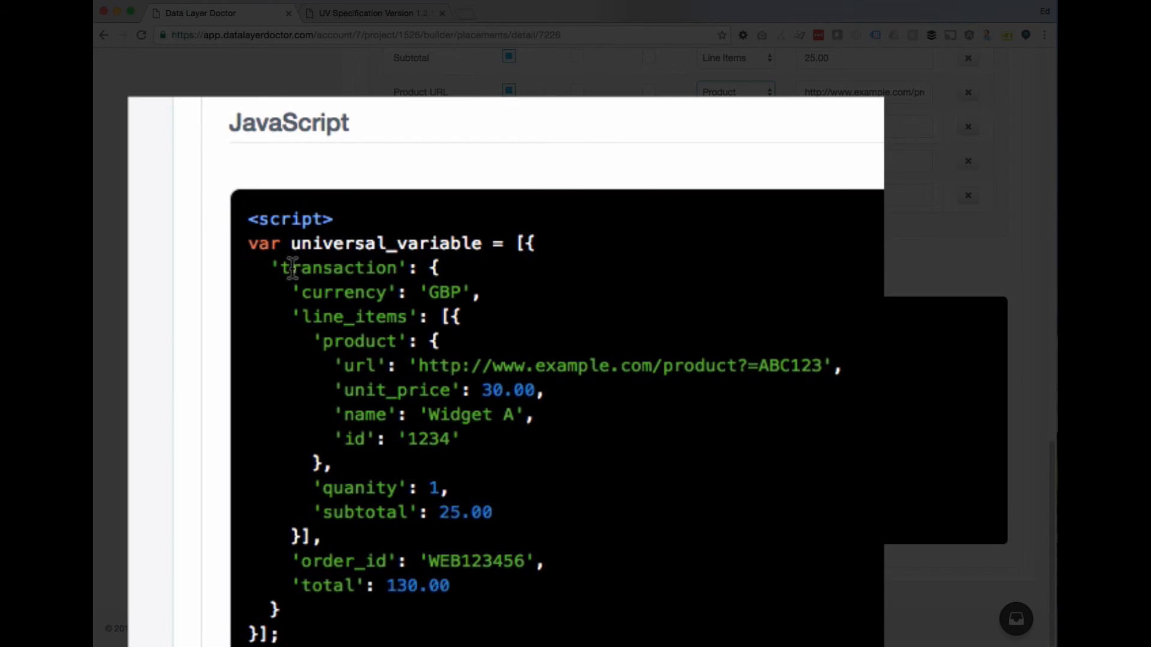
pyautogui.moveTo(404, 335); pyautogui.dragTo(445, 335)
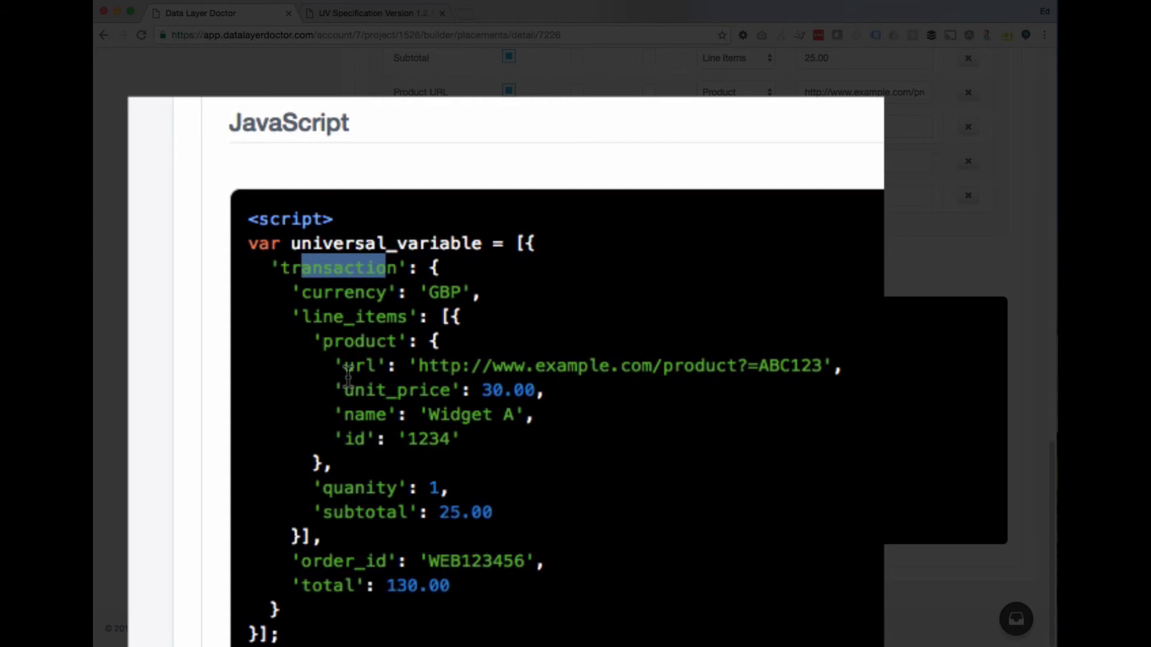
pyautogui.moveTo(463, 317); pyautogui.dragTo(300, 525)
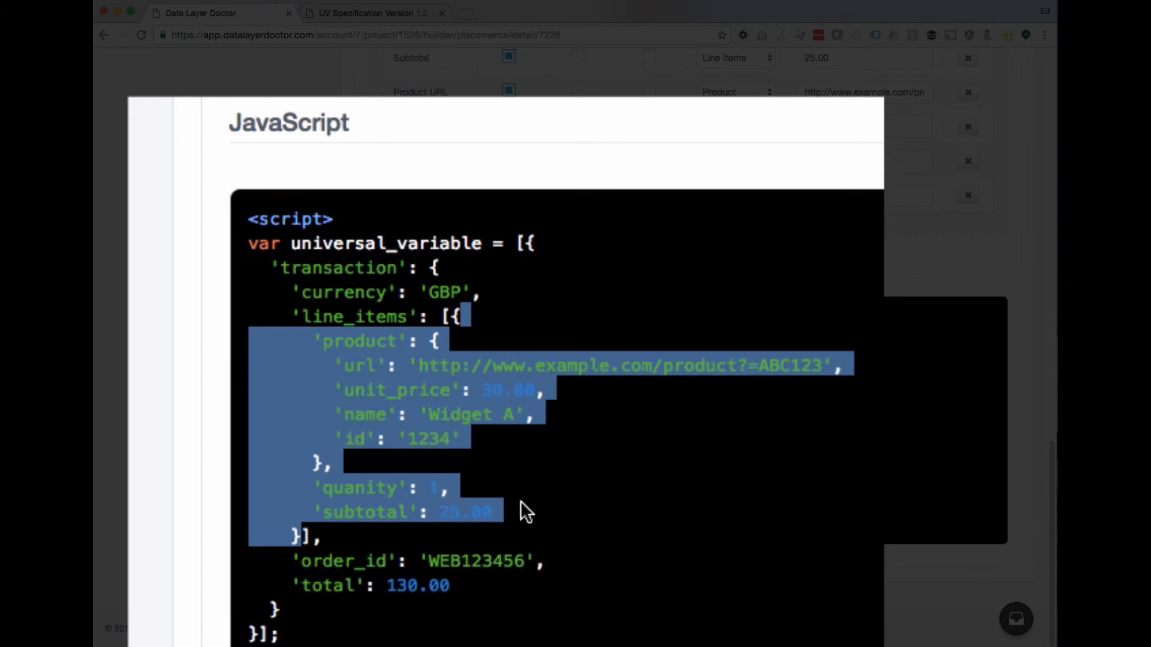
pyautogui.click(599, 507)
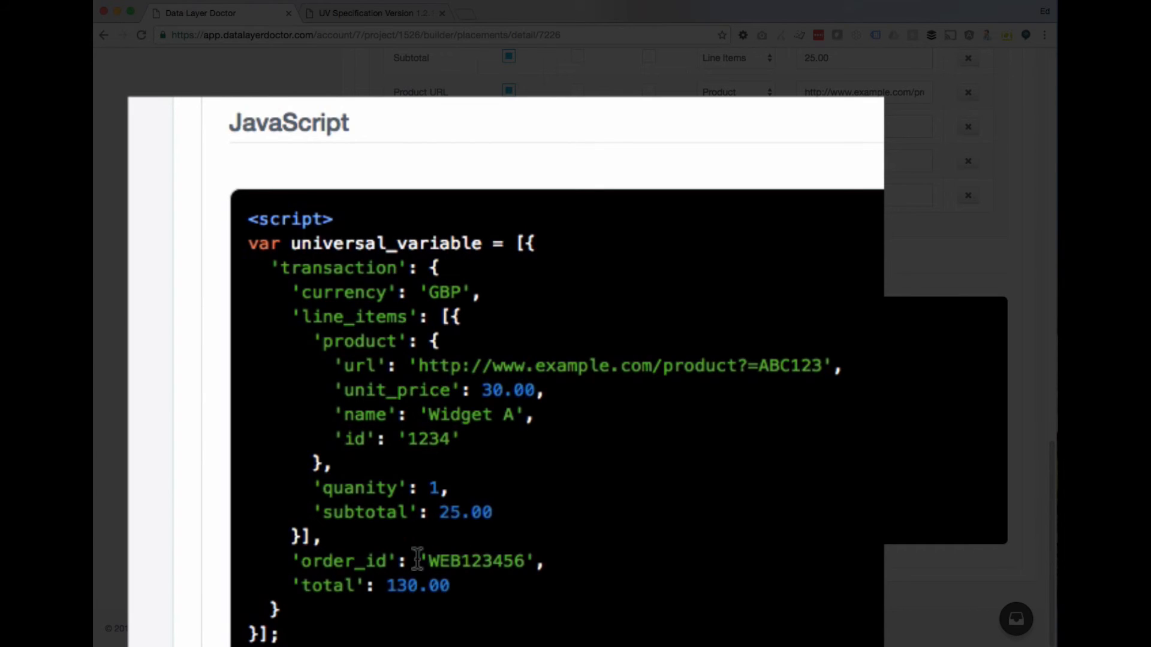
pyautogui.doubleClick(394, 586)
pyautogui.click(489, 393)
pyautogui.moveTo(397, 586); pyautogui.dragTo(423, 590)
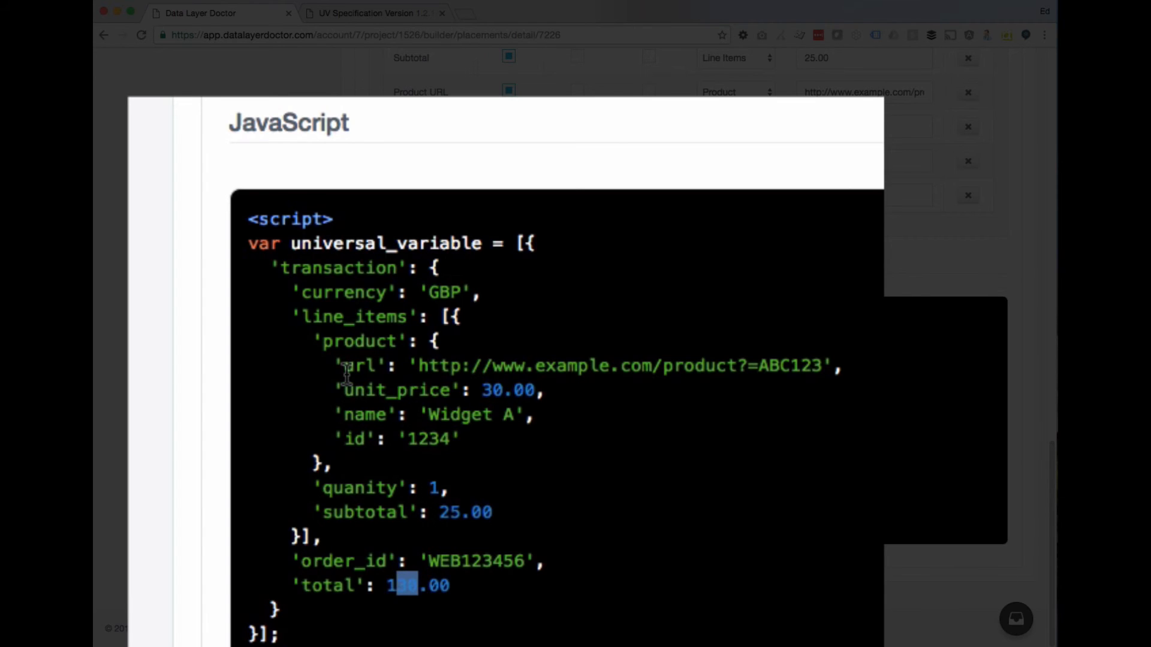
pyautogui.click(451, 326)
pyautogui.moveTo(451, 327); pyautogui.dragTo(299, 537)
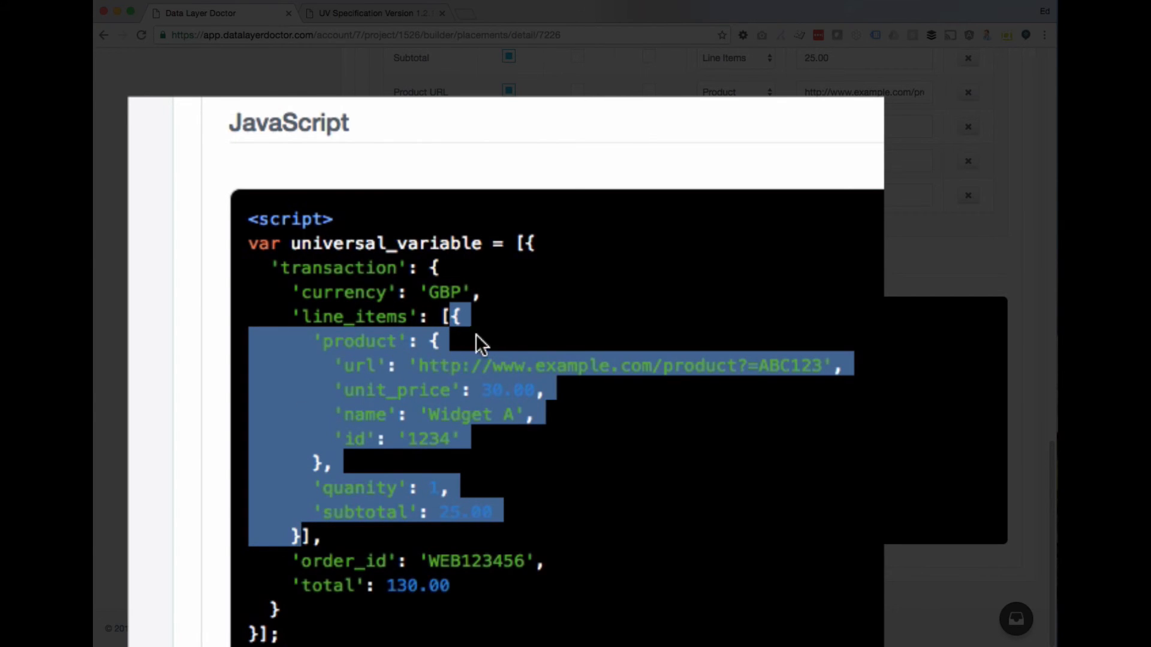
pyautogui.click(444, 466)
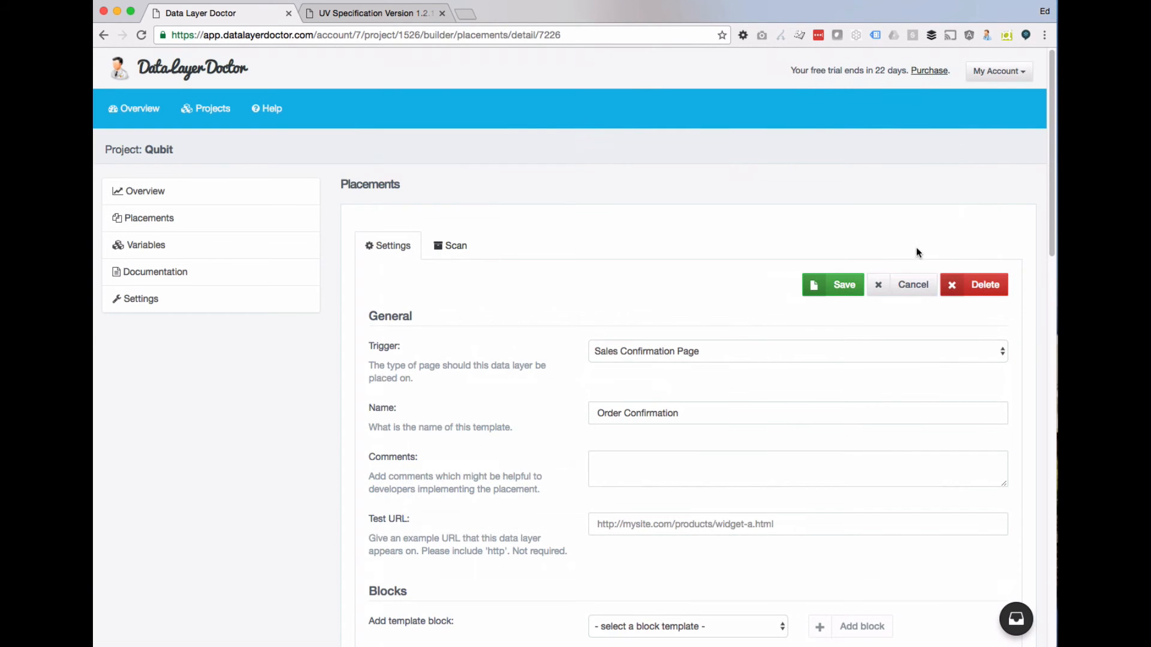
# - Save the Order Confirmation placement and review its script in the project's developer documentation
pyautogui.click(842, 287)
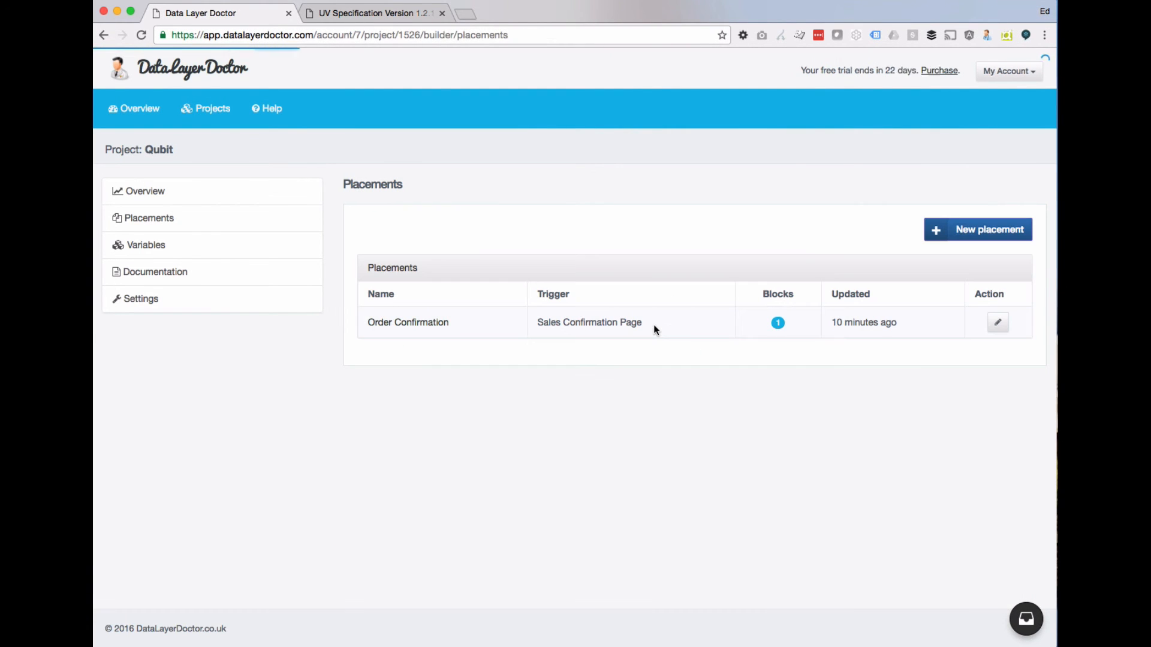
pyautogui.click(200, 271)
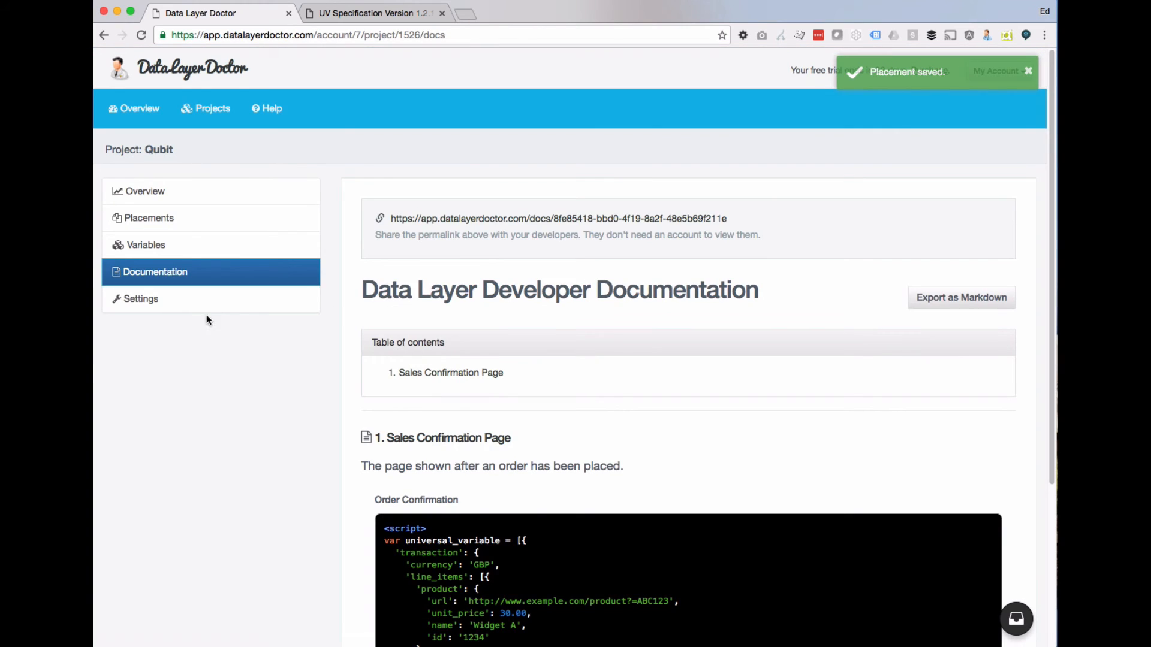
pyautogui.scroll(-4, 350, 314)
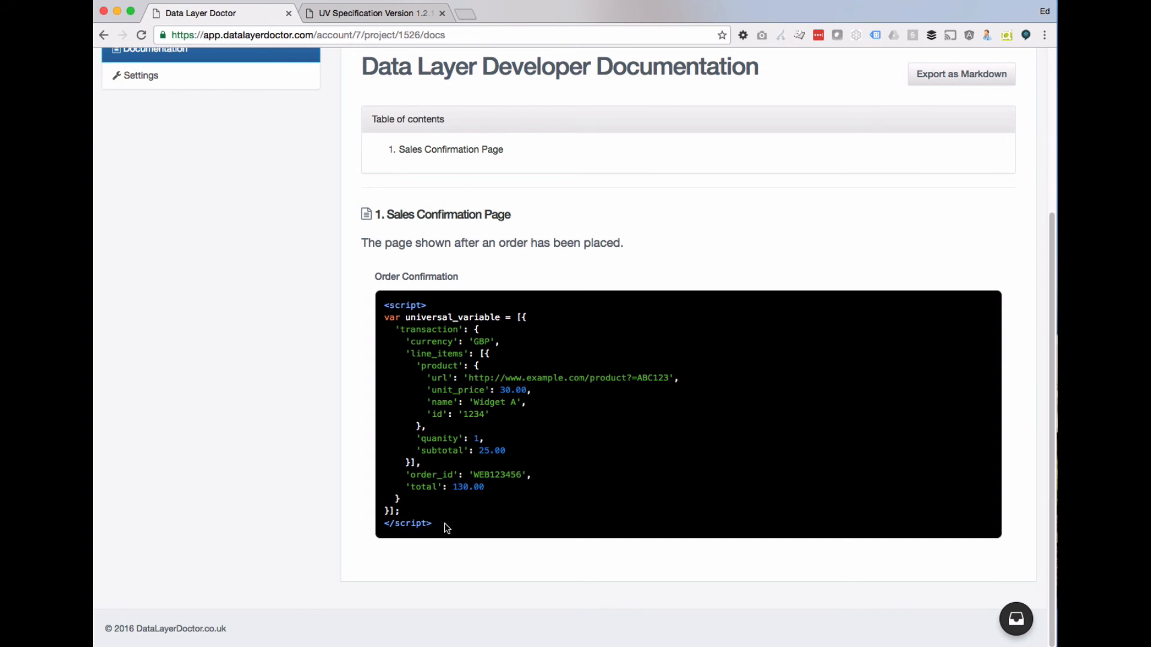
pyautogui.moveTo(446, 527); pyautogui.dragTo(350, 301)
pyautogui.click(554, 418)
# - Open the documentation's shareable permalink in a new tab and select its web address
pyautogui.scroll(3, 403, 461)
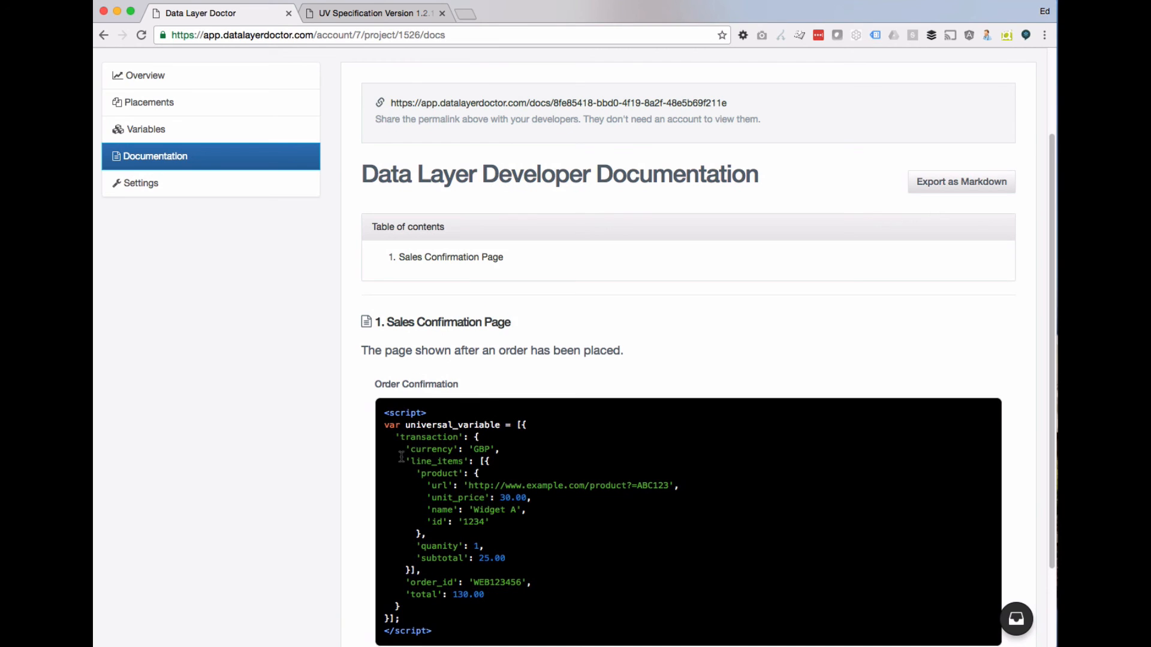
pyautogui.click(437, 106)
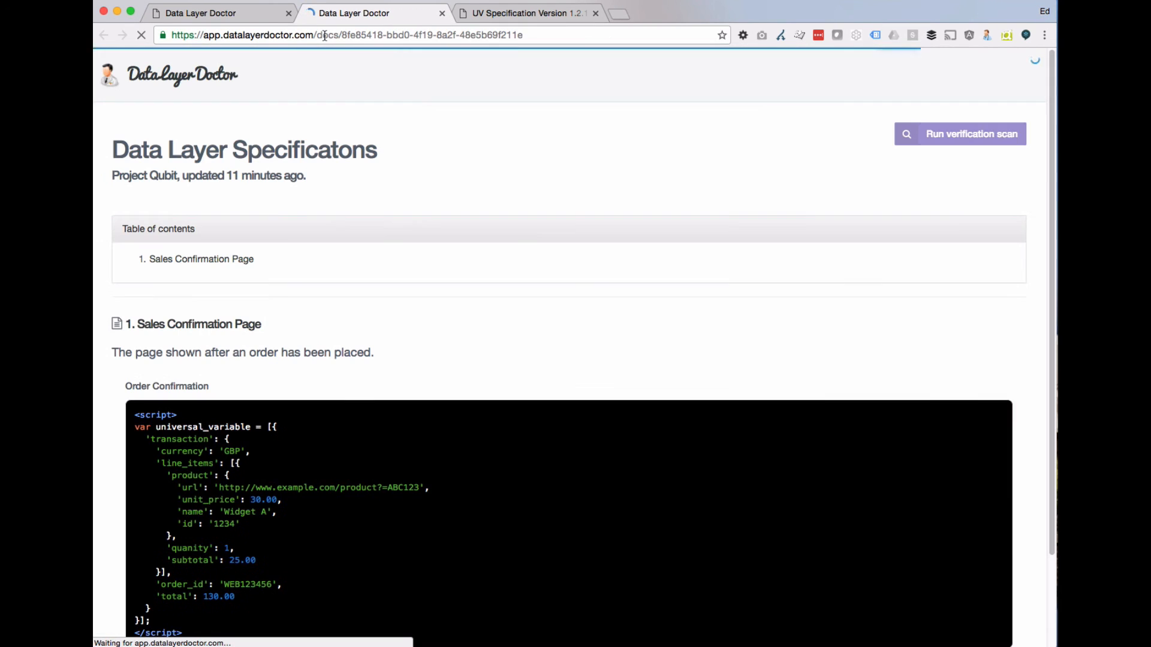
pyautogui.doubleClick(324, 36)
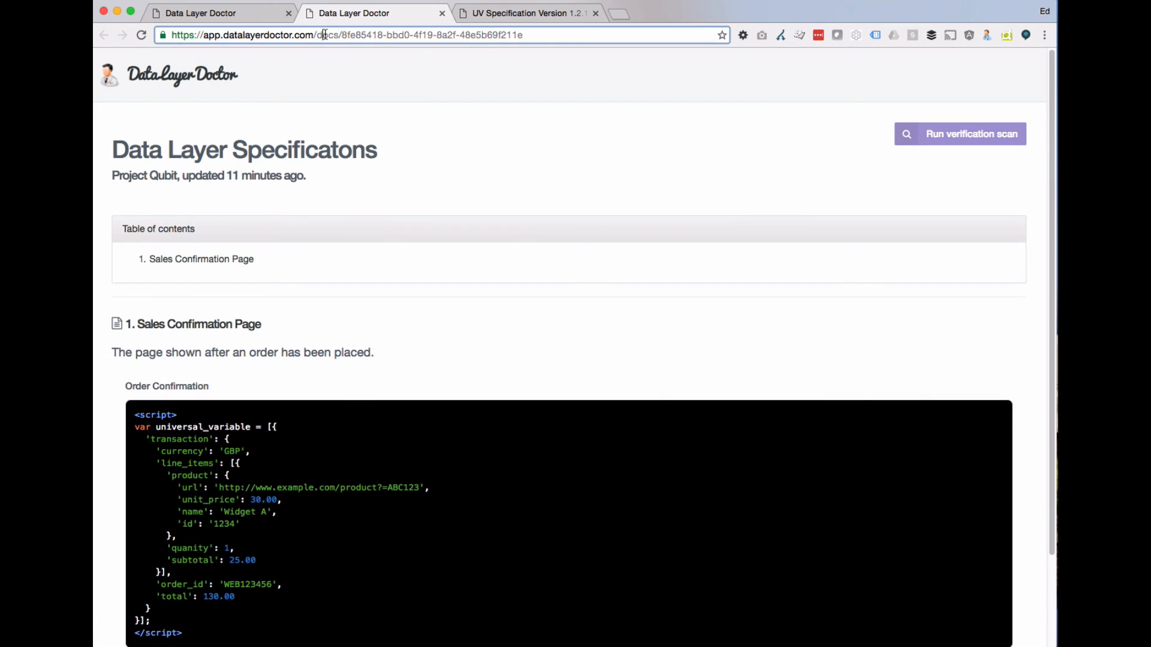
# - Review the shared documentation page's contents and Order Confirmation script, and close it to return to the project's documentation
pyautogui.scroll(-3, 465, 424)
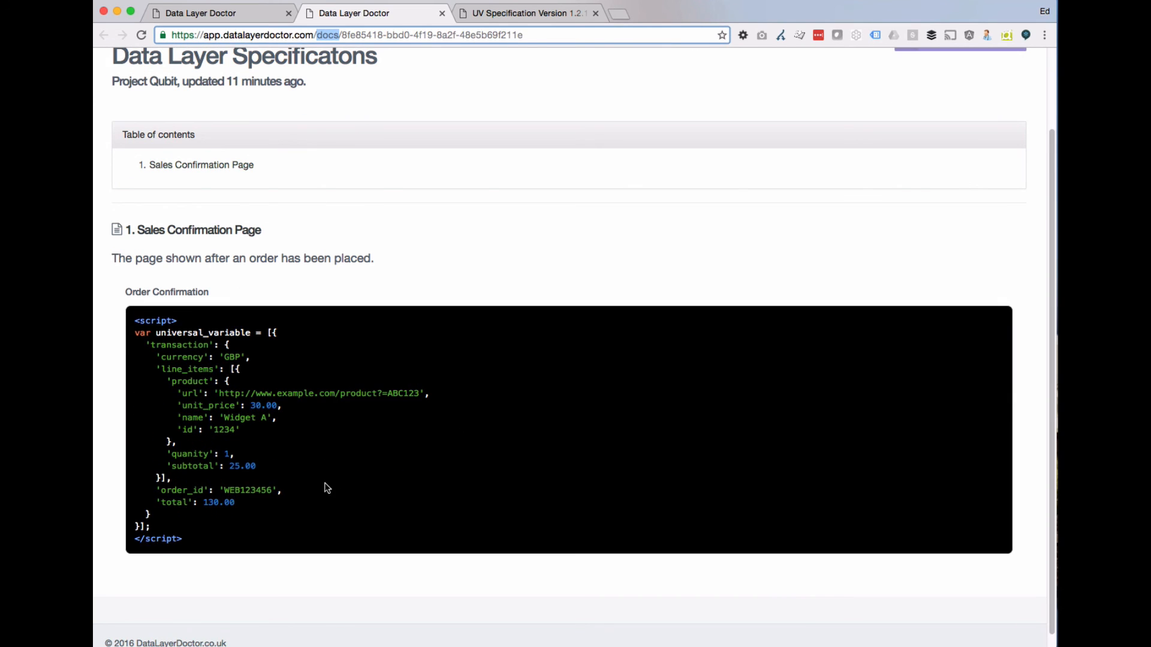
pyautogui.scroll(3, 322, 367)
pyautogui.scroll(-3, 323, 367)
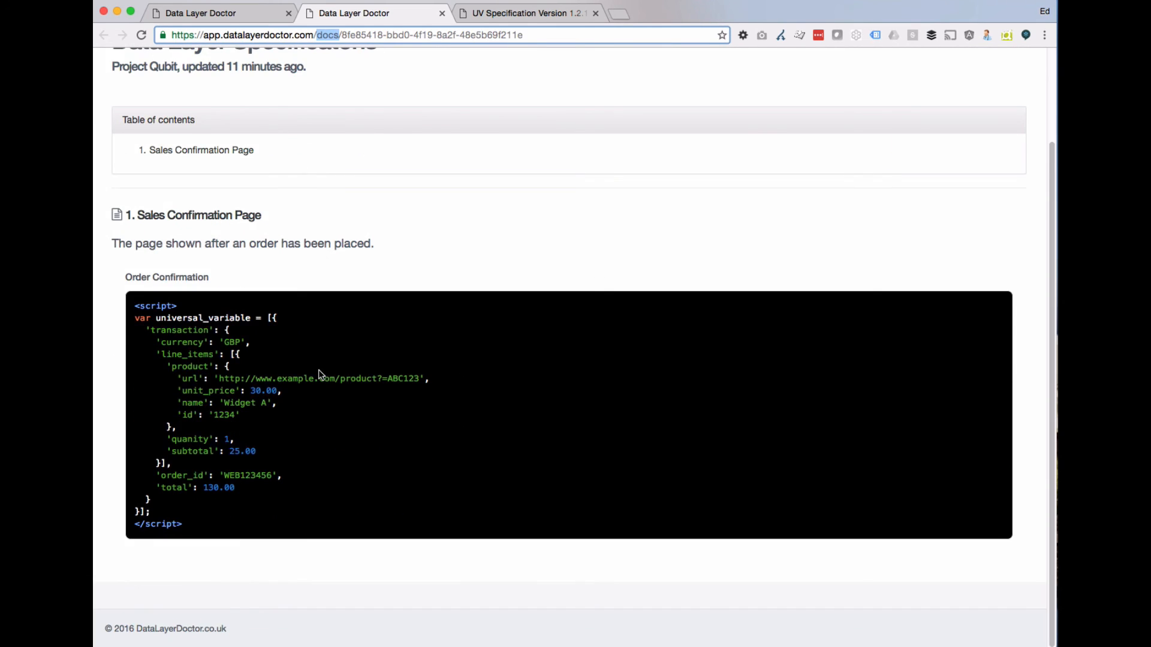
pyautogui.scroll(3, 320, 375)
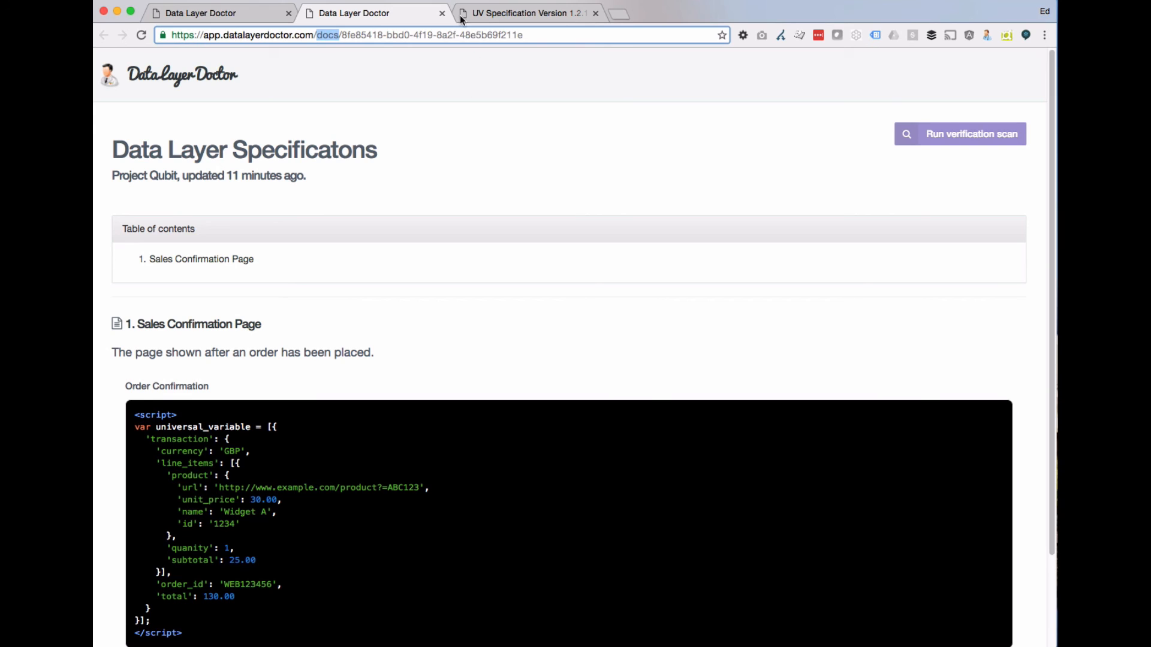
pyautogui.click(441, 13)
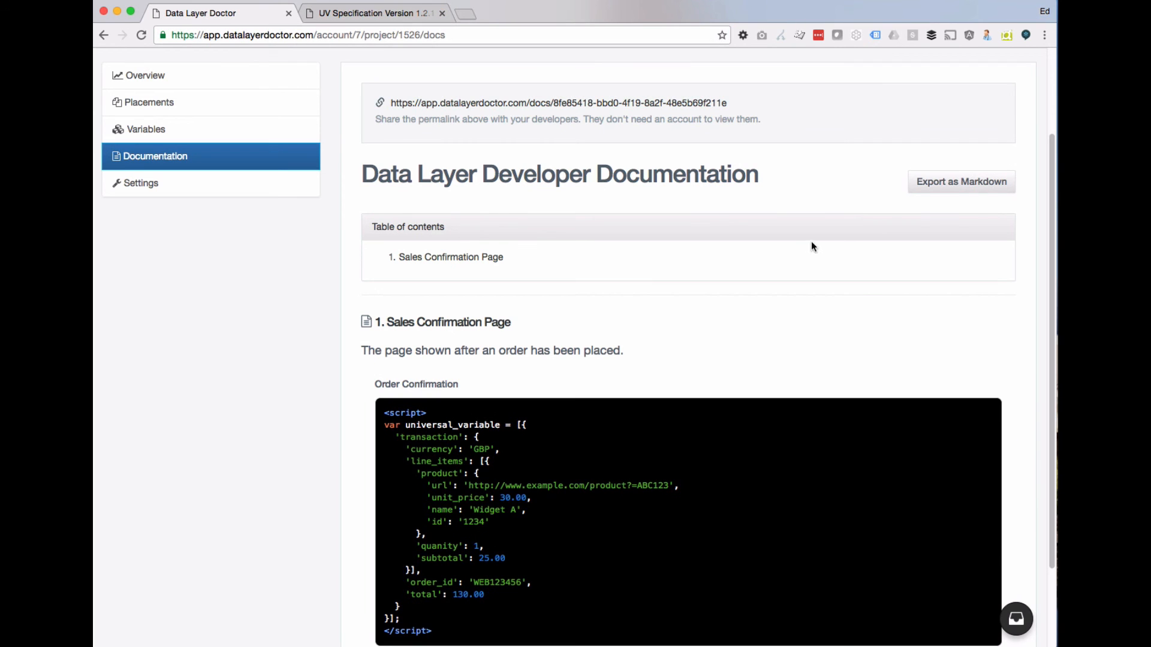
# - Export the developer documentation as Markdown and review the exported text from the specifications heading through the Order Confirmation code
pyautogui.click(912, 190)
pyautogui.scroll(-10, 570, 258)
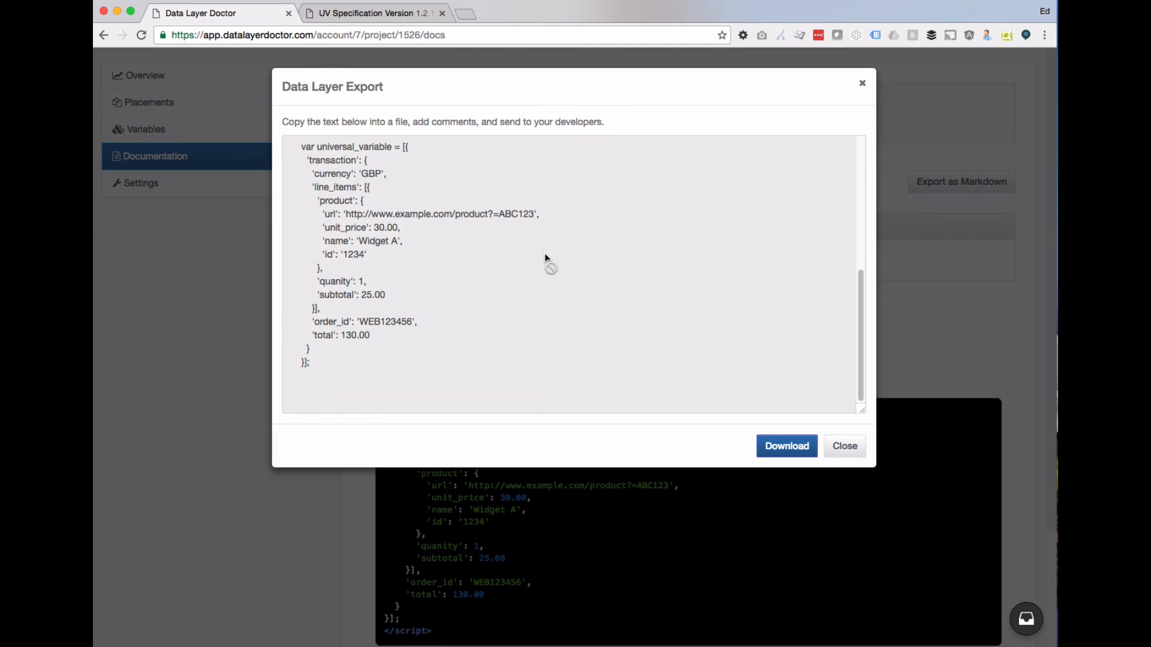
pyautogui.click(787, 446)
pyautogui.scroll(10, 593, 284)
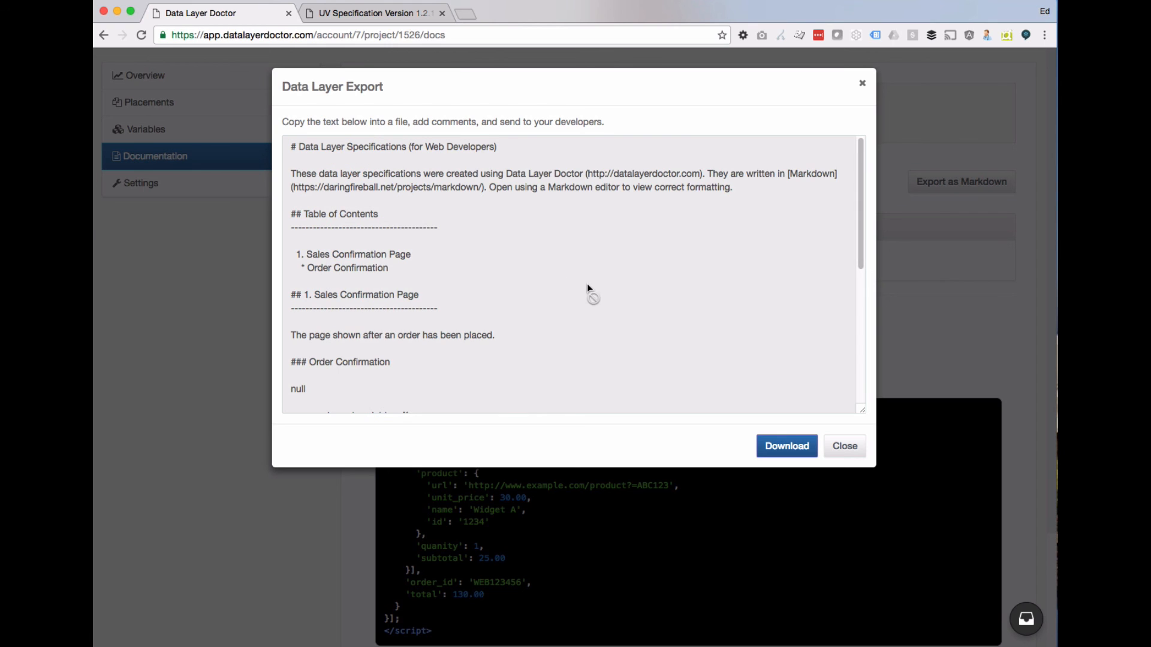
pyautogui.scroll(-10, 520, 239)
pyautogui.scroll(10, 519, 240)
pyautogui.scroll(-10, 425, 235)
pyautogui.scroll(3, 474, 365)
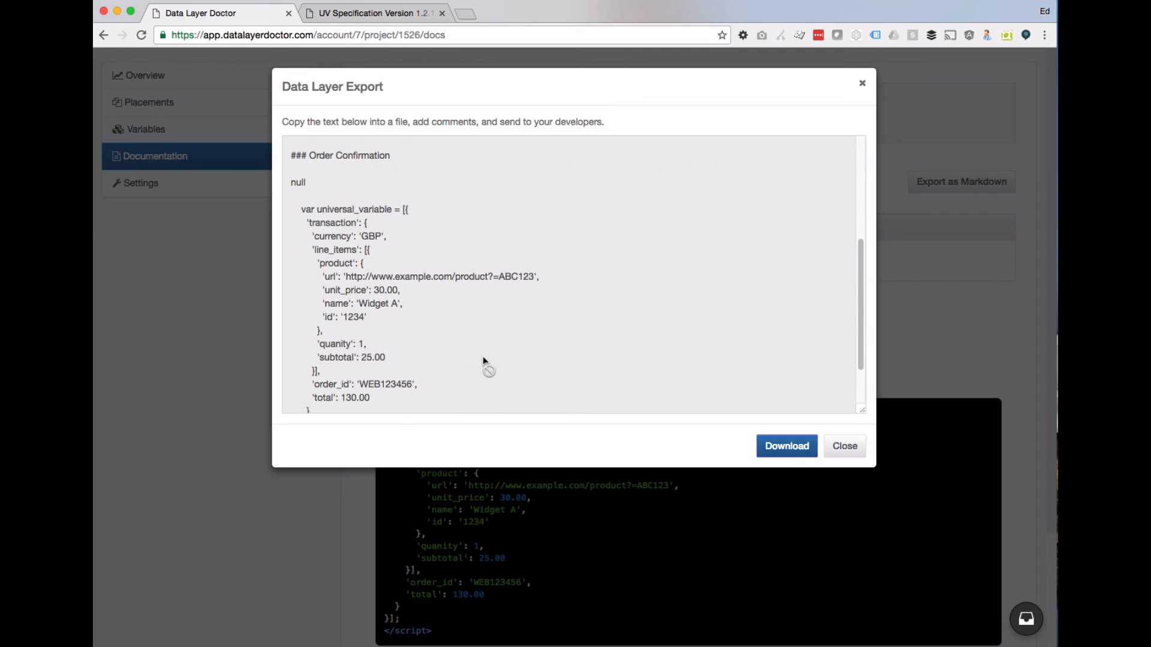
pyautogui.scroll(-3, 421, 307)
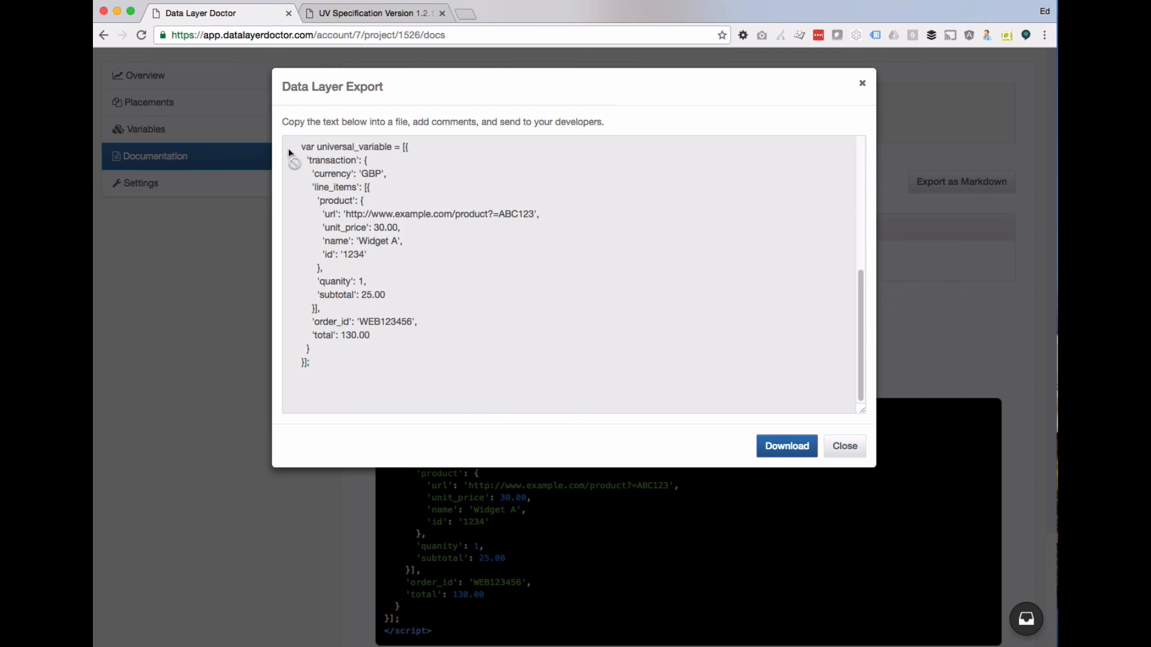
# - Select the exported universal_variable code, extend the selection to the whole Markdown text, copy it and close the export
pyautogui.moveTo(301, 145); pyautogui.dragTo(361, 357)
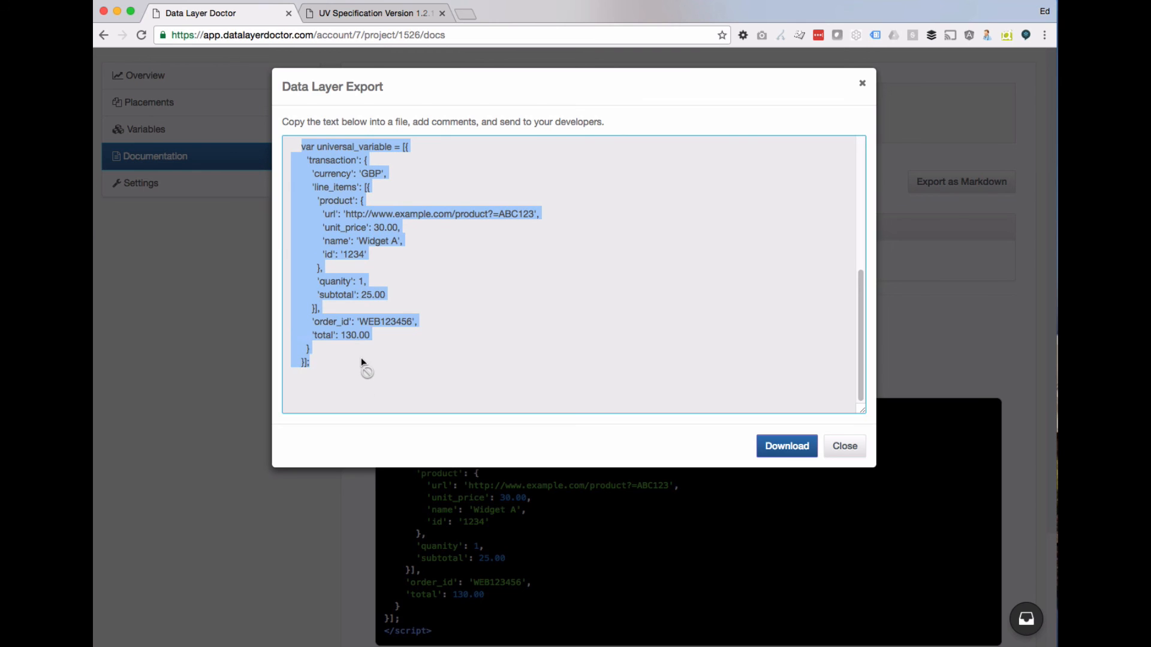
pyautogui.press('super+a')
pyautogui.rightClick(346, 197)
pyautogui.click(350, 224)
pyautogui.click(850, 449)
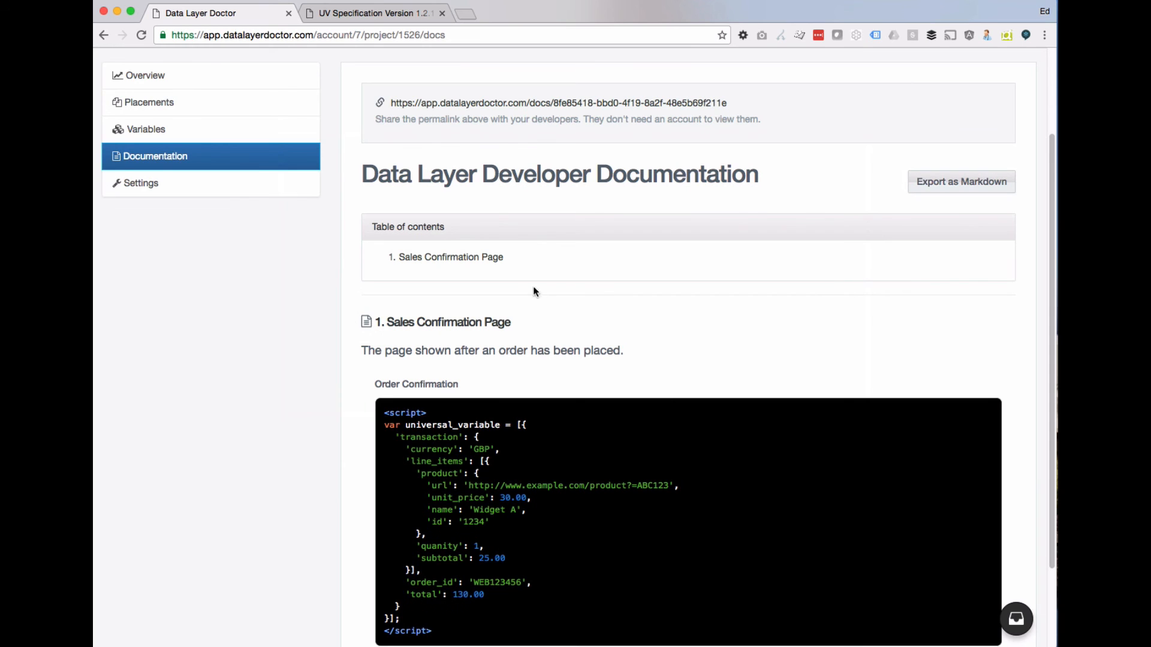
pyautogui.scroll(-3, 530, 294)
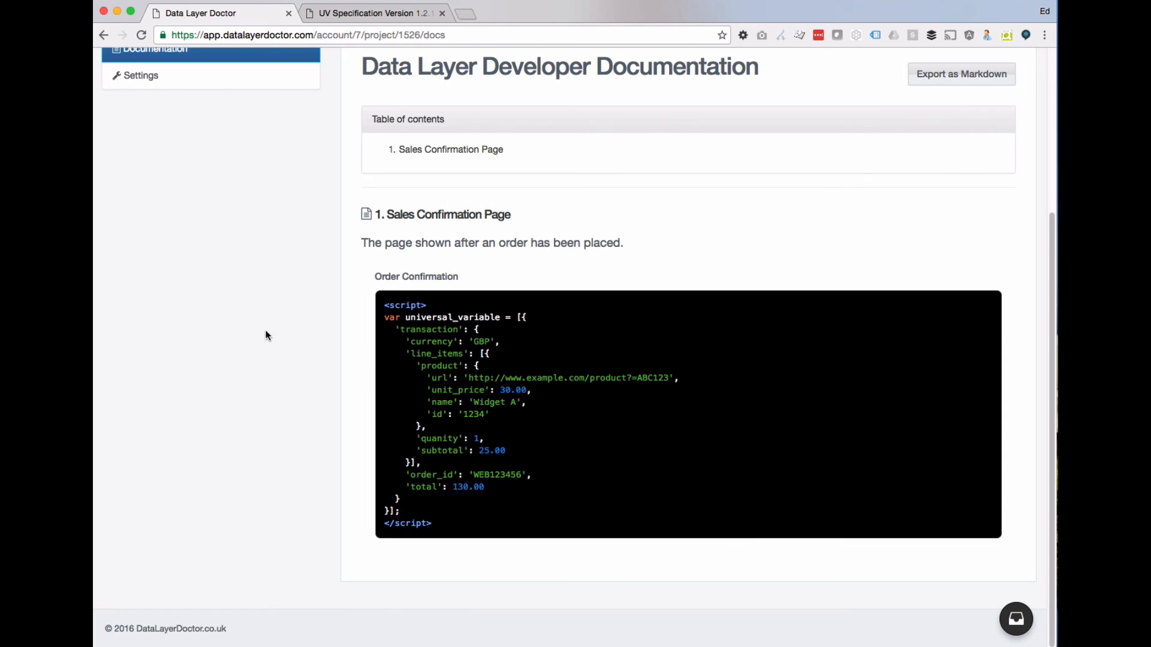